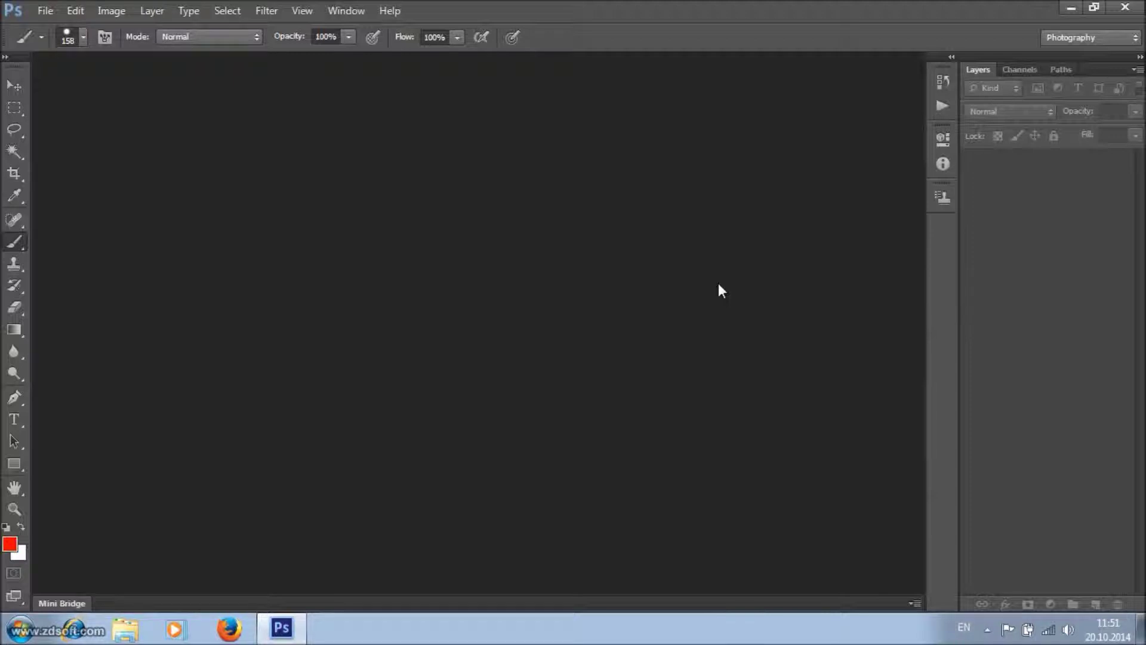
- Open the image Untitled-3 from the Desktop
{"action": "left_click", "coordinate": [43, 10]}
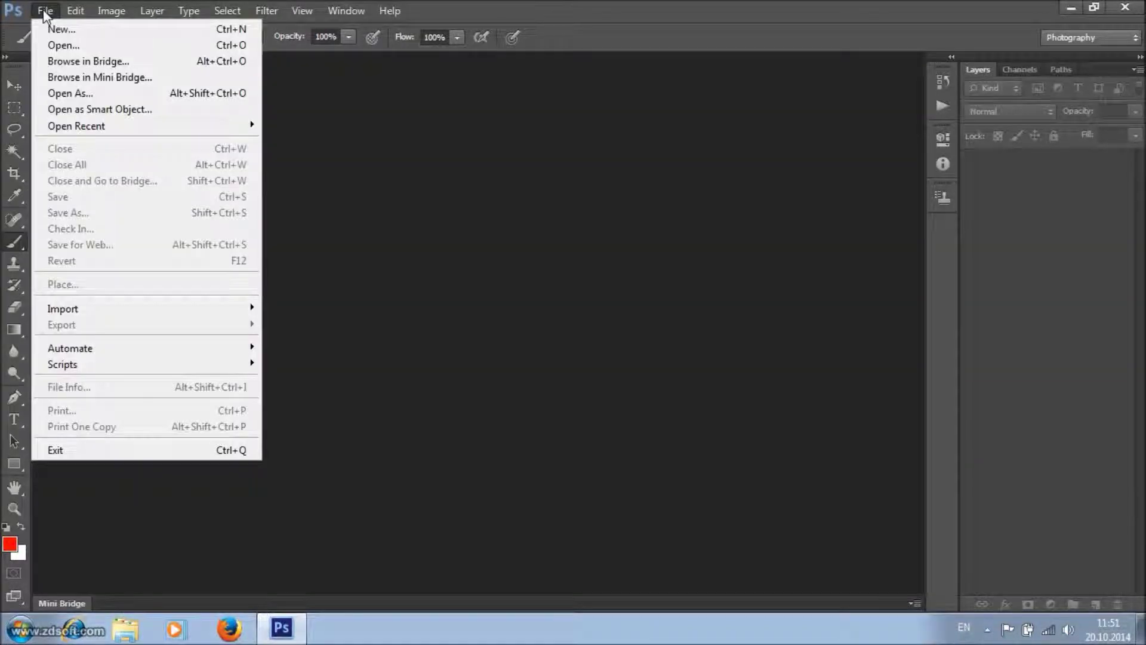
{"action": "left_click", "coordinate": [124, 48]}
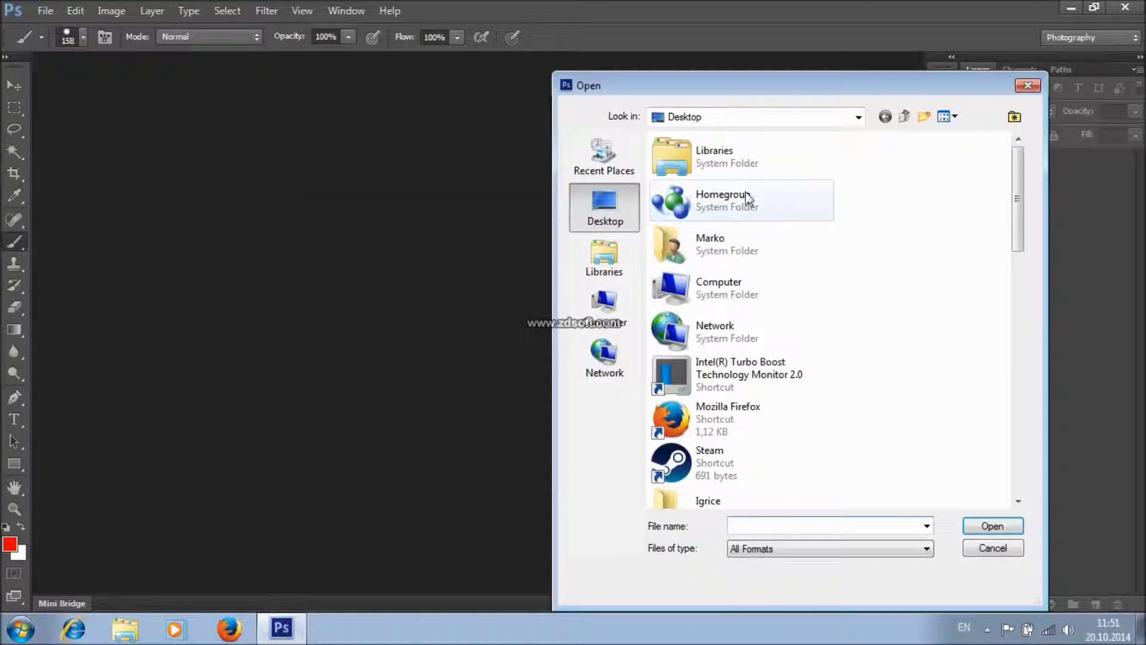
{"action": "left_click_drag", "start_coordinate": [1011, 239], "coordinate": [1051, 483]}
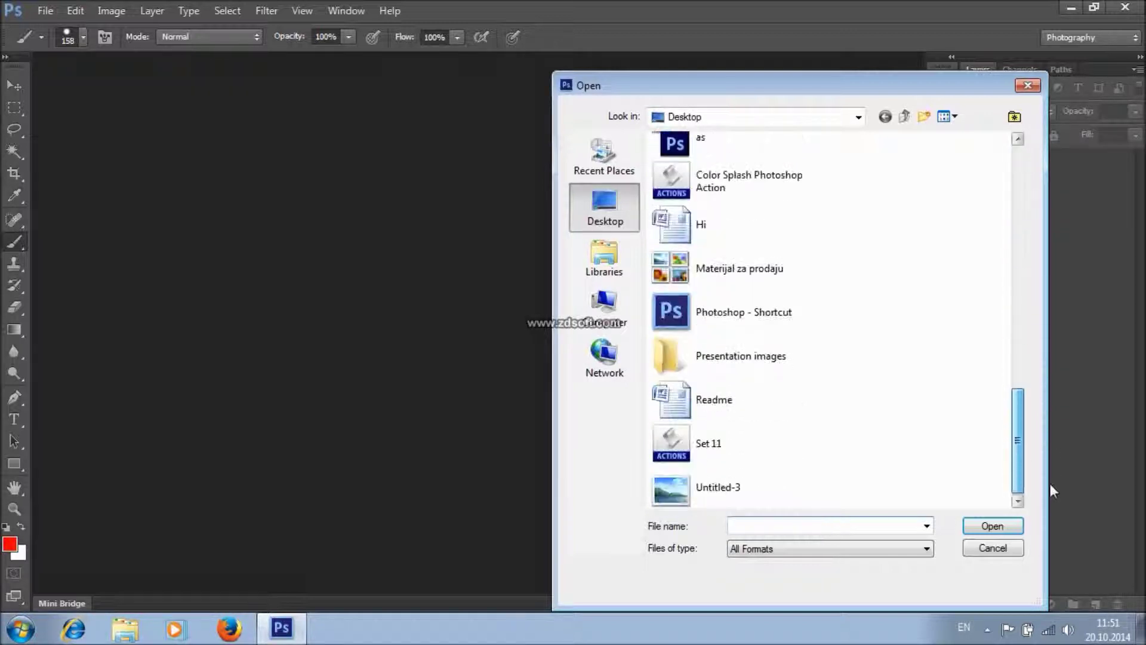
{"action": "left_click", "coordinate": [728, 486]}
{"action": "left_click", "coordinate": [994, 526]}
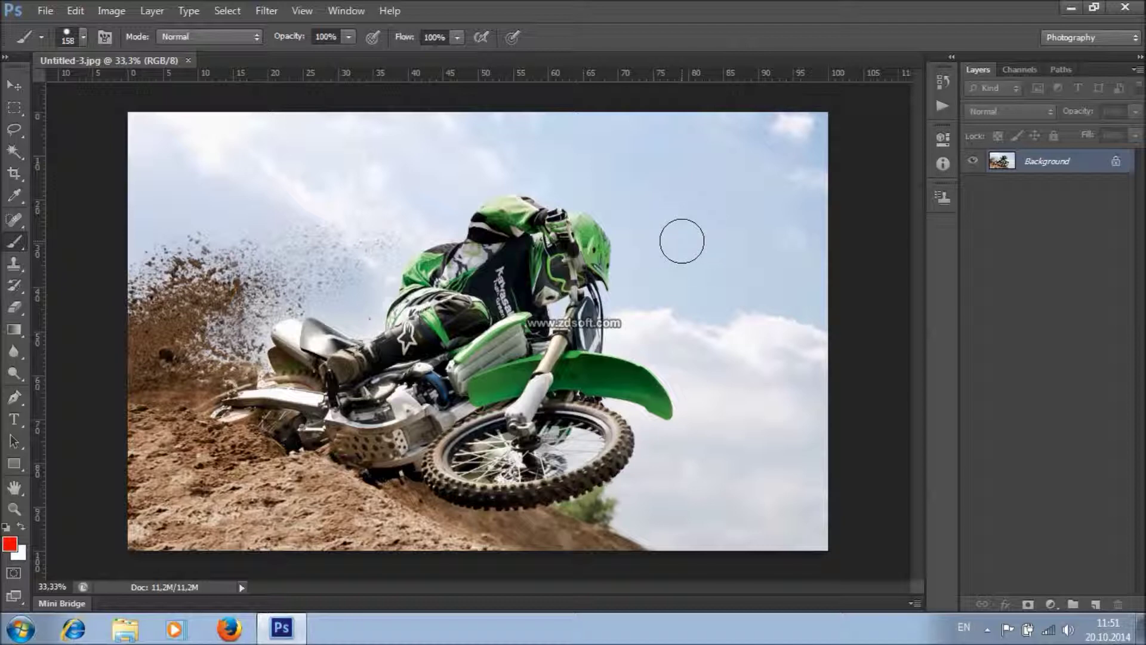
- Load the Color Splash Photoshop Action file from the Desktop into the Actions list
{"action": "left_click", "coordinate": [346, 11]}
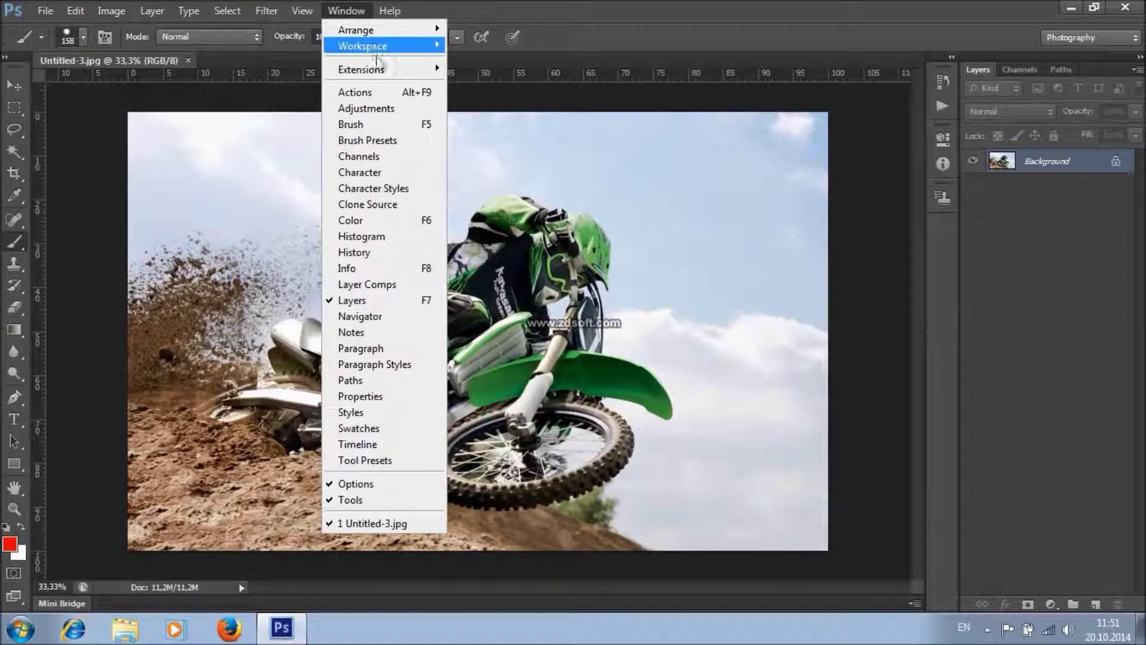
{"action": "left_click", "coordinate": [376, 92]}
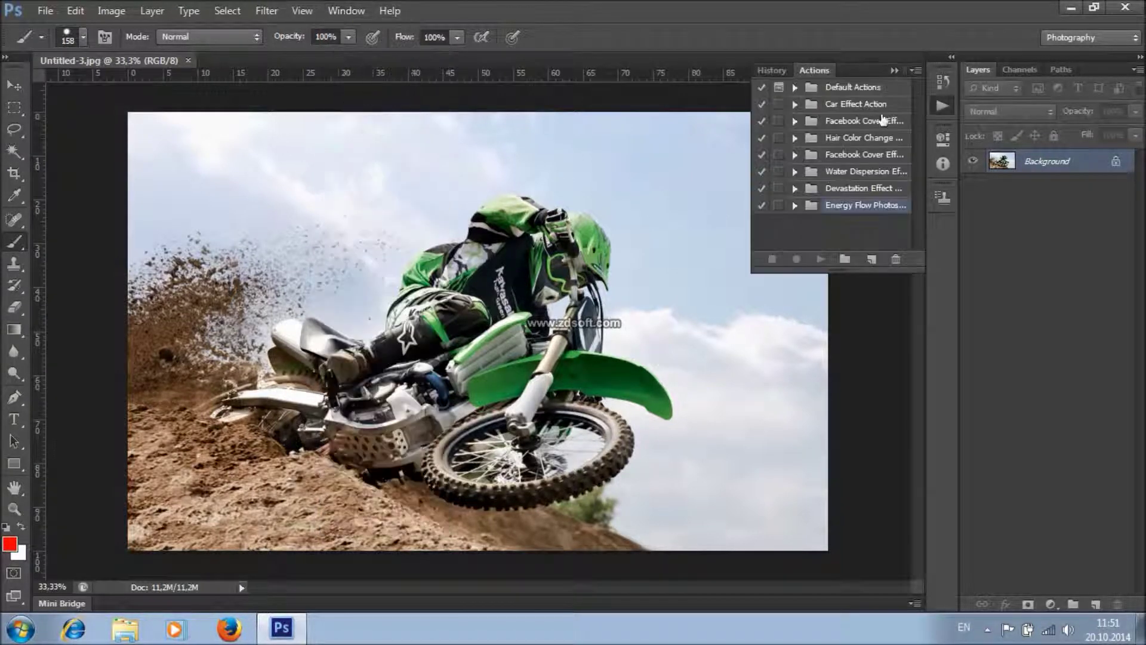
{"action": "left_click", "coordinate": [917, 71]}
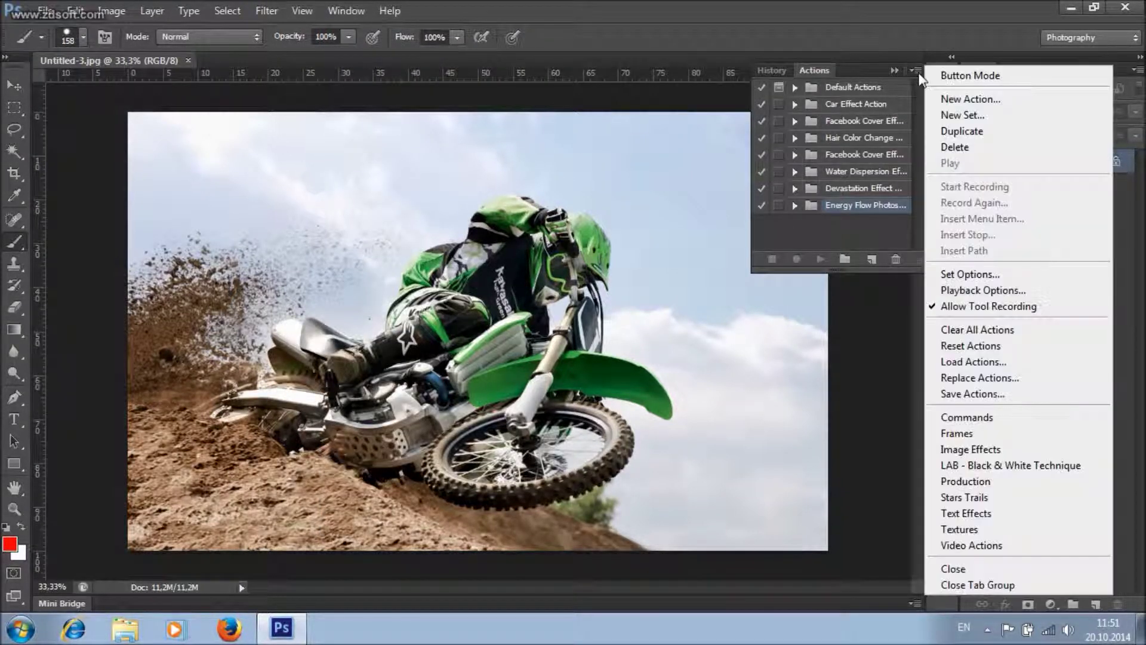
{"action": "left_click", "coordinate": [1026, 362]}
{"action": "left_click", "coordinate": [722, 325]}
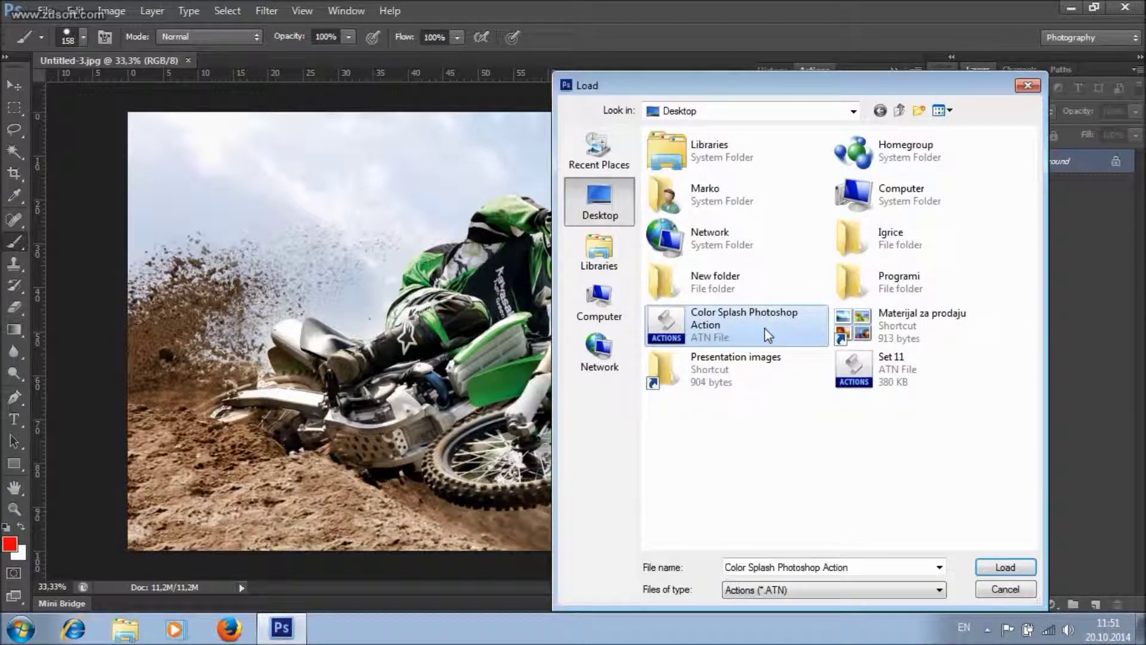
{"action": "left_click", "coordinate": [1005, 566]}
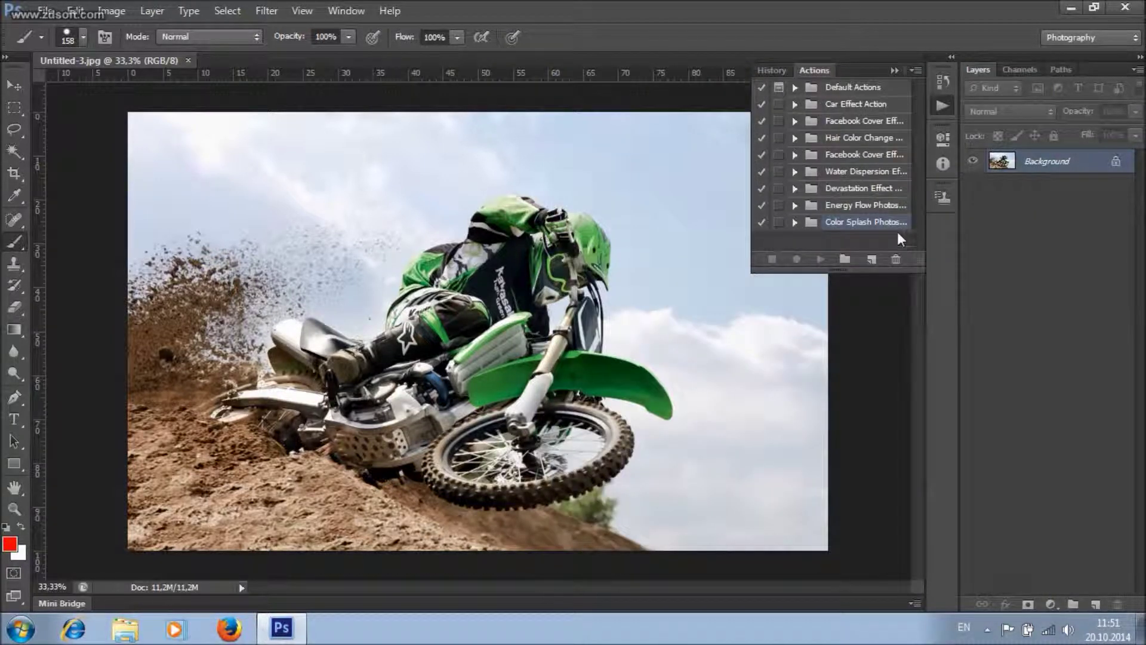
- Expand the loaded Color Splash action set and look through its Middle, Right, Left, Up and Down actions
{"action": "left_click", "coordinate": [795, 222]}
{"action": "left_click_drag", "start_coordinate": [921, 175], "coordinate": [922, 218]}
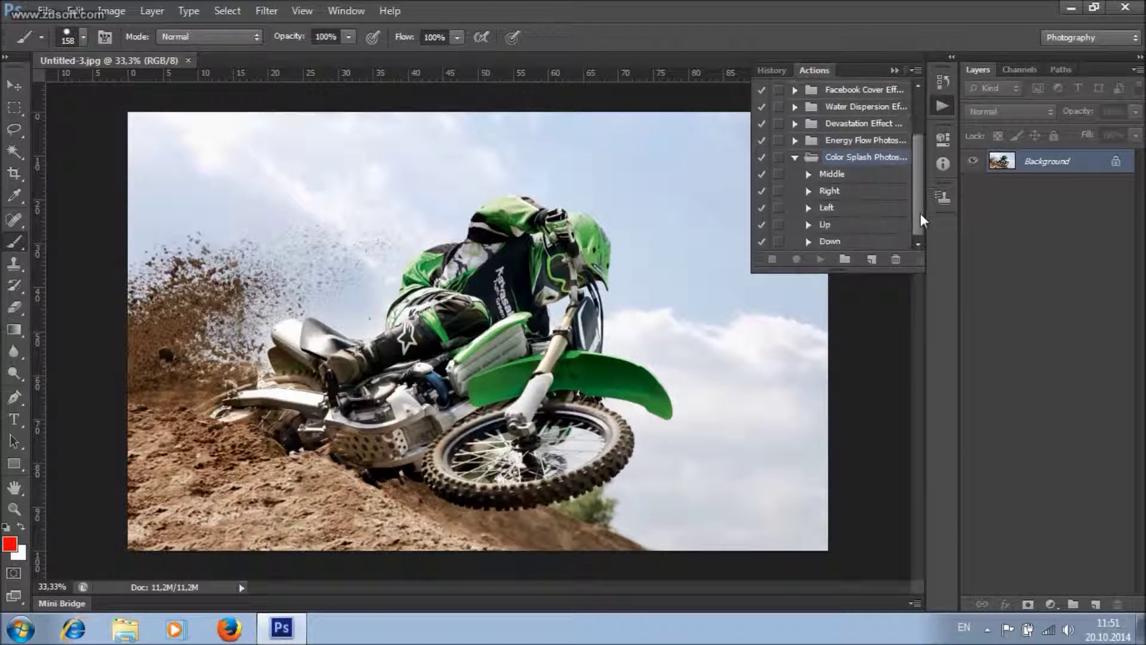
{"action": "left_click", "coordinate": [856, 175]}
{"action": "left_click", "coordinate": [853, 191]}
{"action": "left_click", "coordinate": [845, 208]}
{"action": "left_click", "coordinate": [838, 225]}
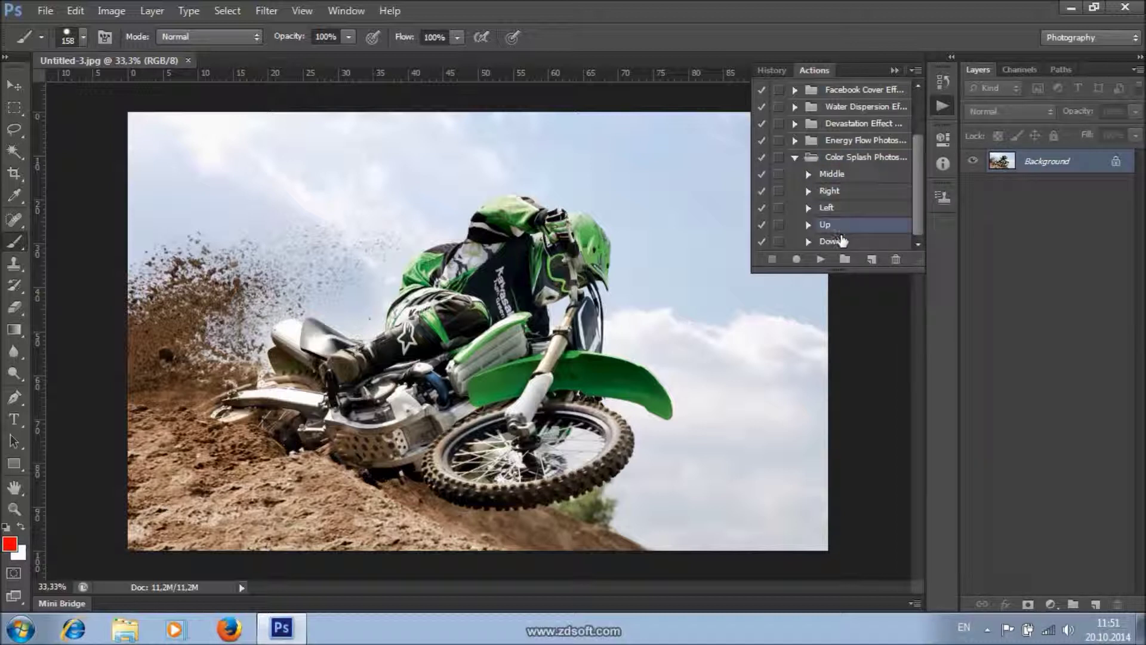
{"action": "left_click", "coordinate": [839, 240]}
{"action": "left_click", "coordinate": [893, 70]}
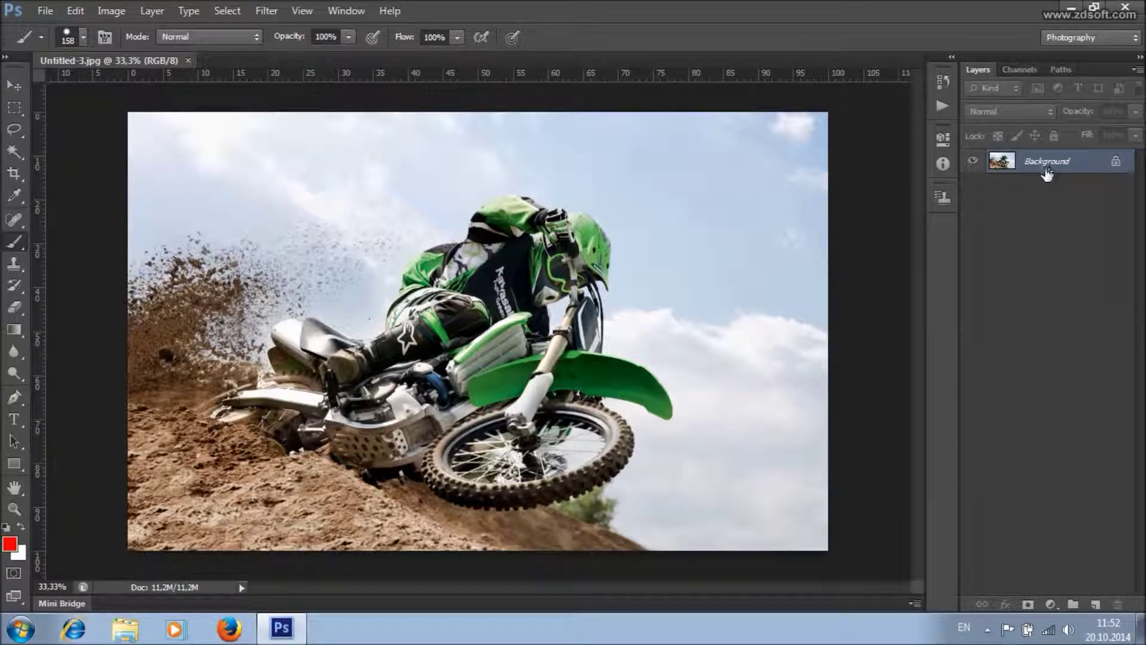
- Check the option for making a layer from the background, and the image's color mode and bit depth
{"action": "left_click", "coordinate": [152, 11]}
{"action": "mouse_move", "coordinate": [328, 30]}
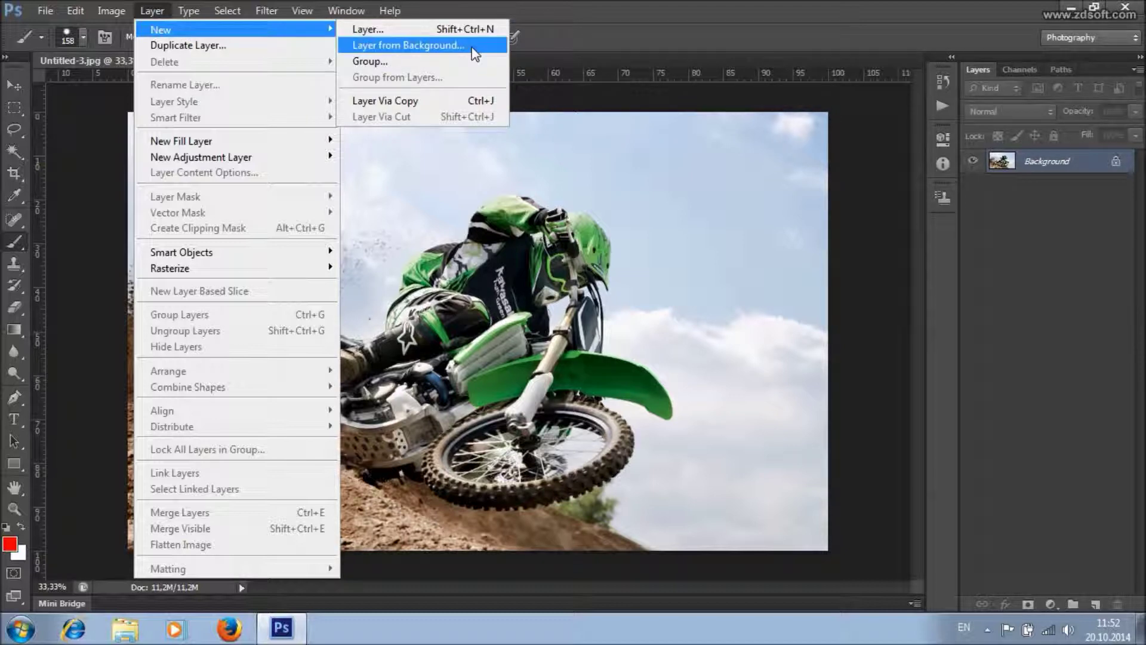
{"action": "key", "text": "Escape"}
{"action": "left_click", "coordinate": [111, 10]}
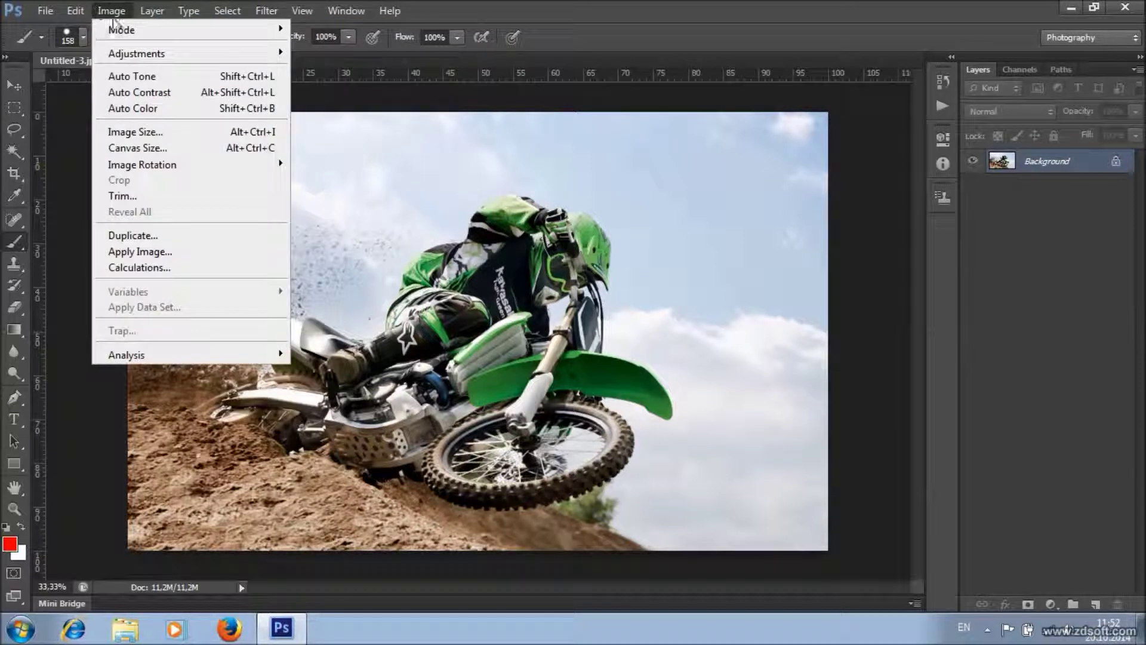
{"action": "mouse_move", "coordinate": [119, 29]}
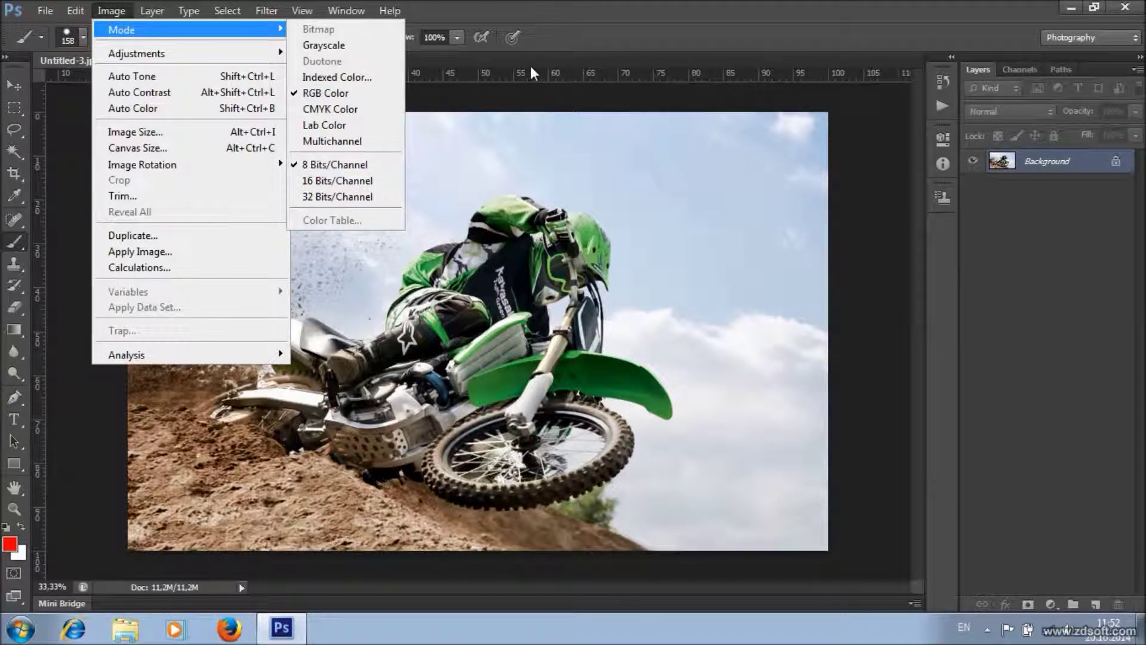
{"action": "key", "text": "Escape"}
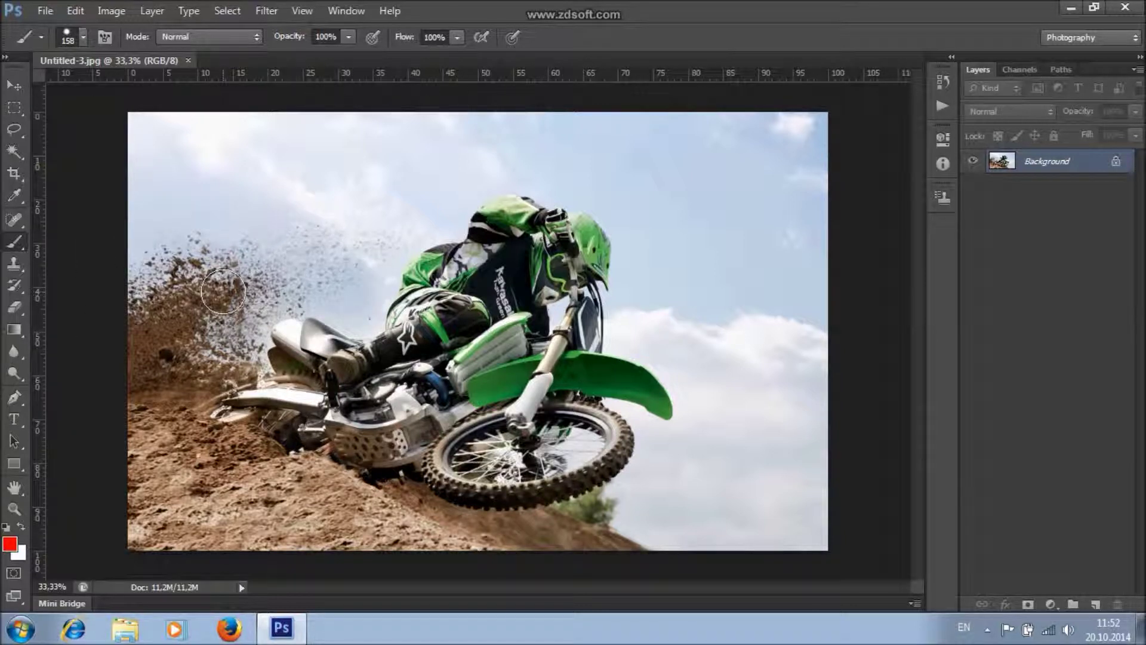
- Extend the canvas on the photo's left side to a width of 3000 pixels, using the middle-right anchor
{"action": "left_click", "coordinate": [111, 11]}
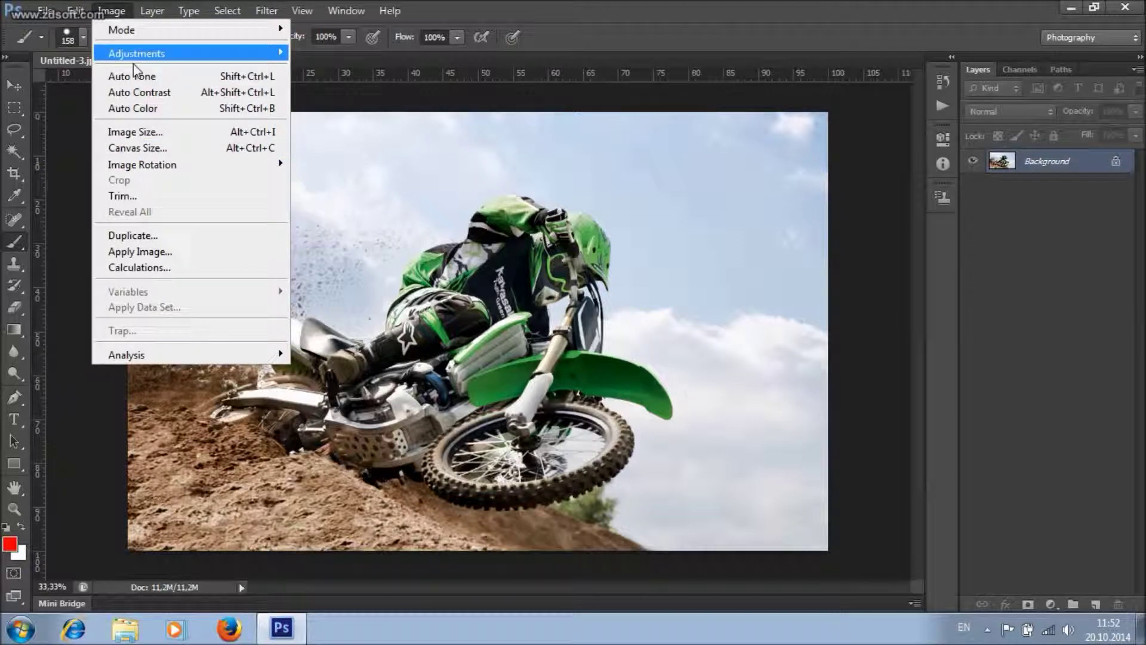
{"action": "left_click", "coordinate": [179, 148]}
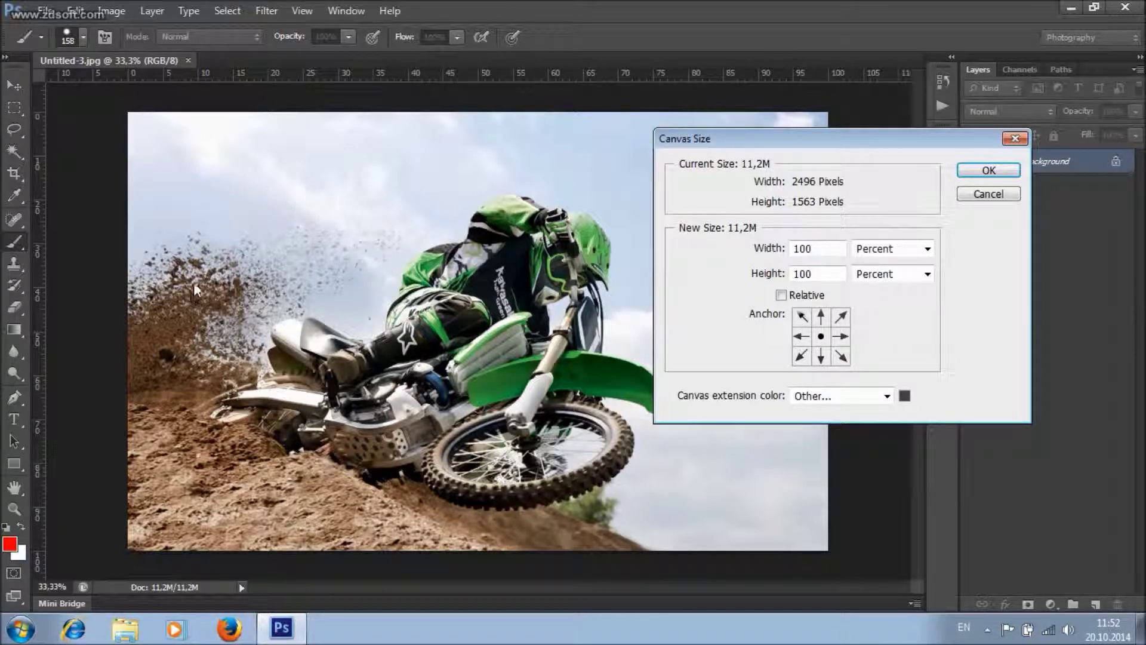
{"action": "left_click", "coordinate": [841, 337]}
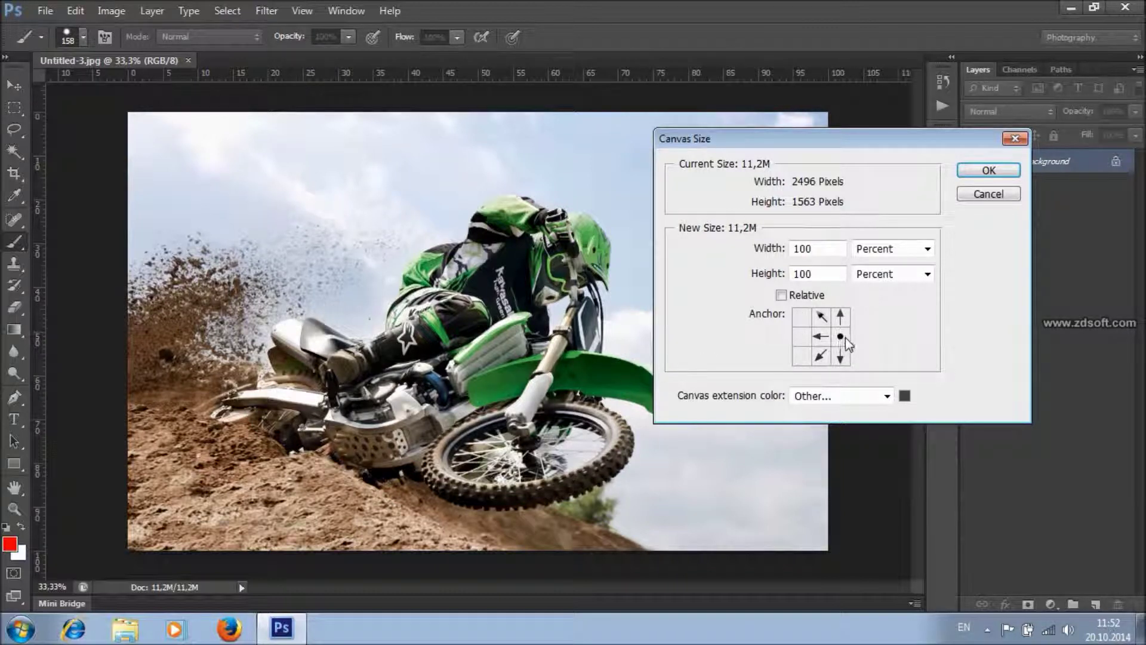
{"action": "left_click", "coordinate": [927, 248]}
{"action": "left_click", "coordinate": [862, 275]}
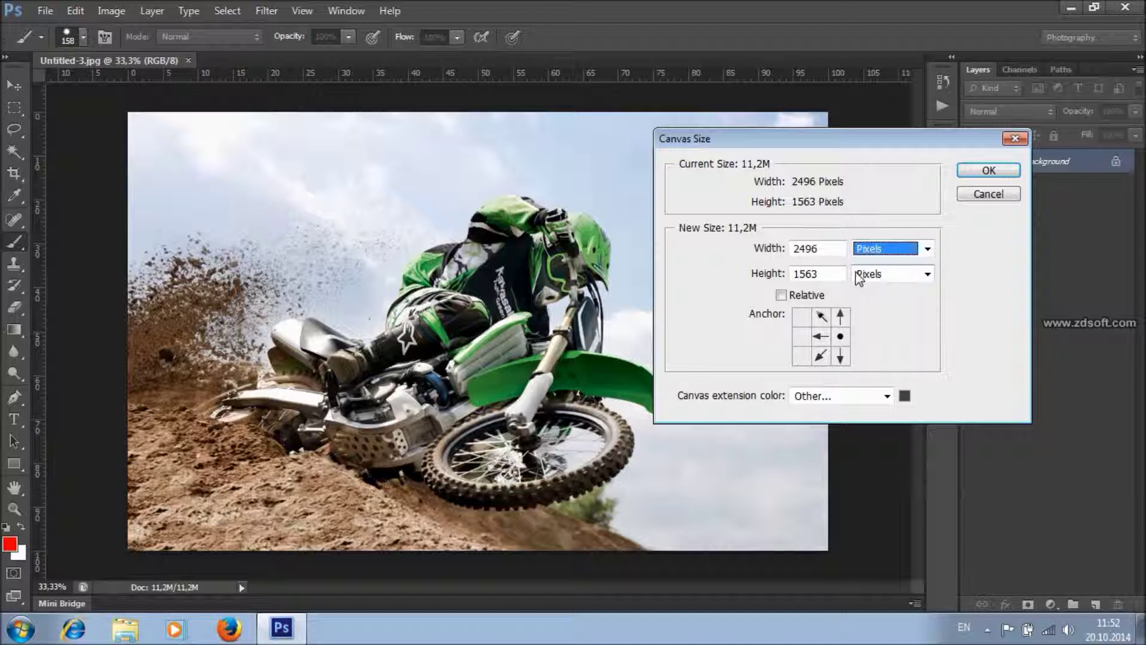
{"action": "double_click", "coordinate": [828, 249]}
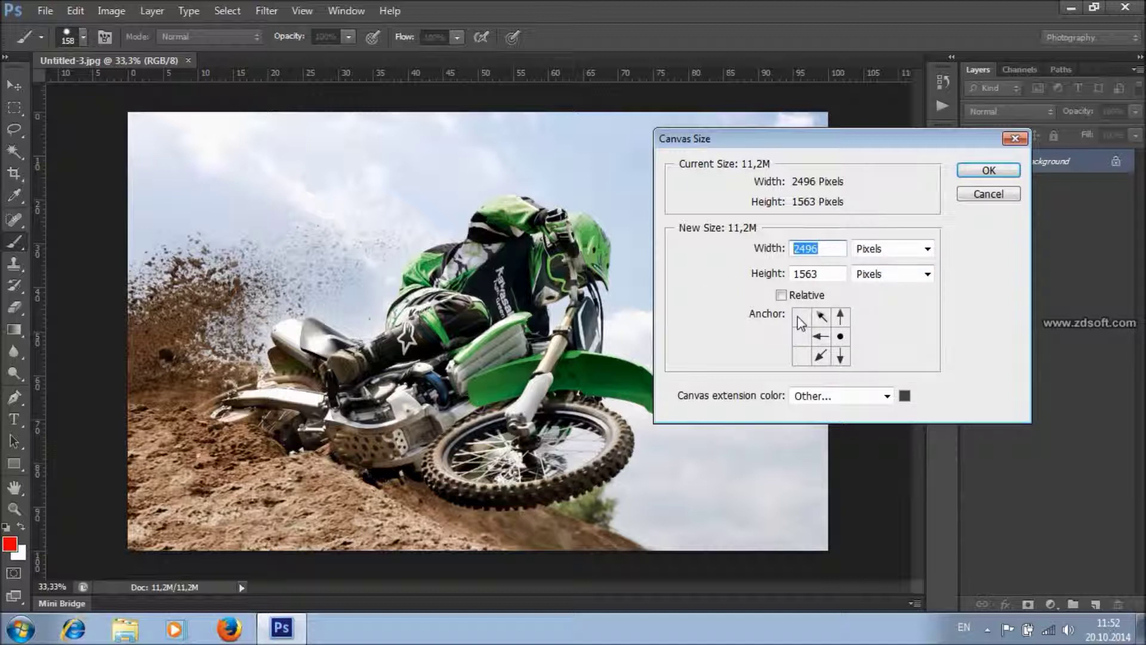
{"action": "type", "text": "3000"}
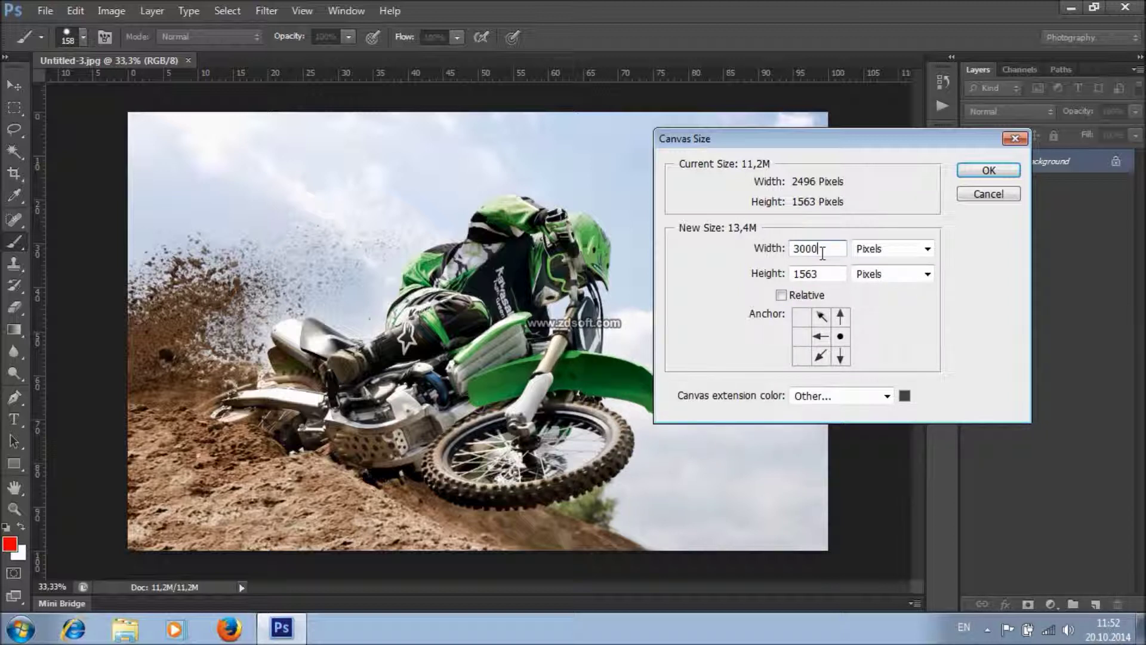
{"action": "left_click", "coordinate": [986, 172]}
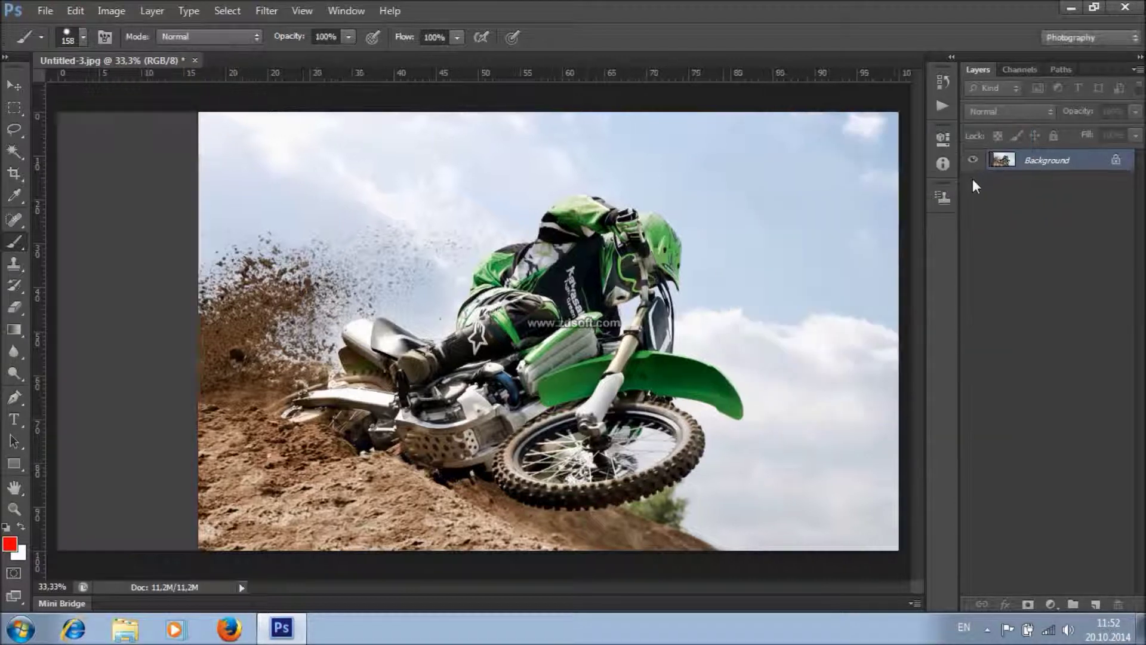
{"action": "left_click", "coordinate": [111, 11]}
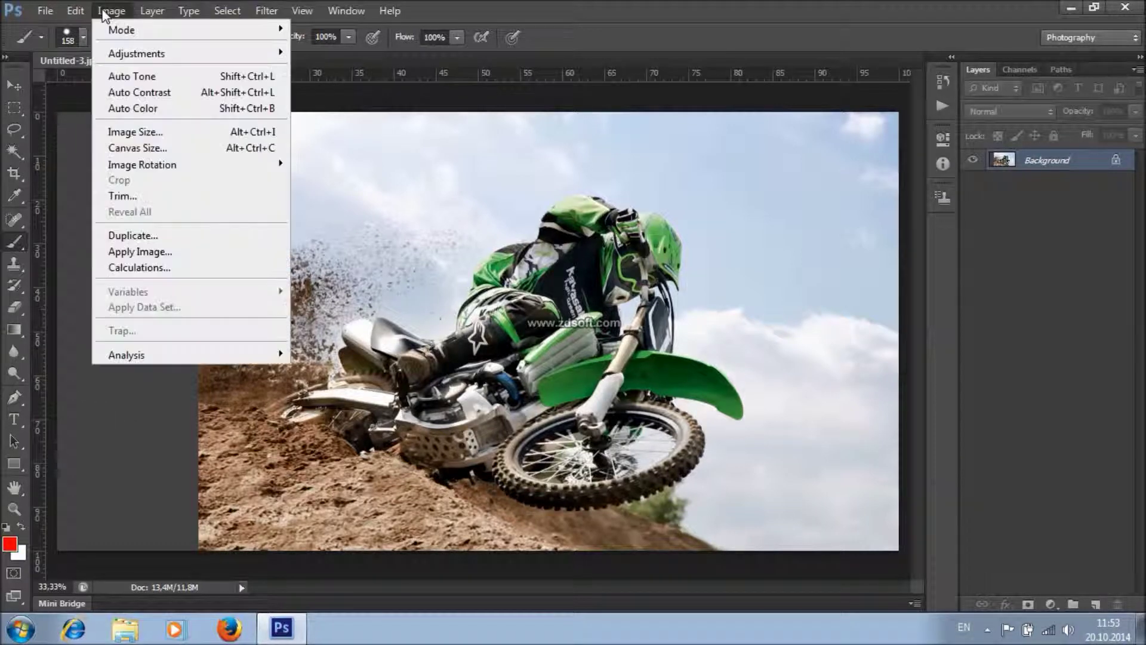
{"action": "left_click", "coordinate": [146, 148]}
{"action": "left_click_drag", "start_coordinate": [708, 148], "coordinate": [592, 160]}
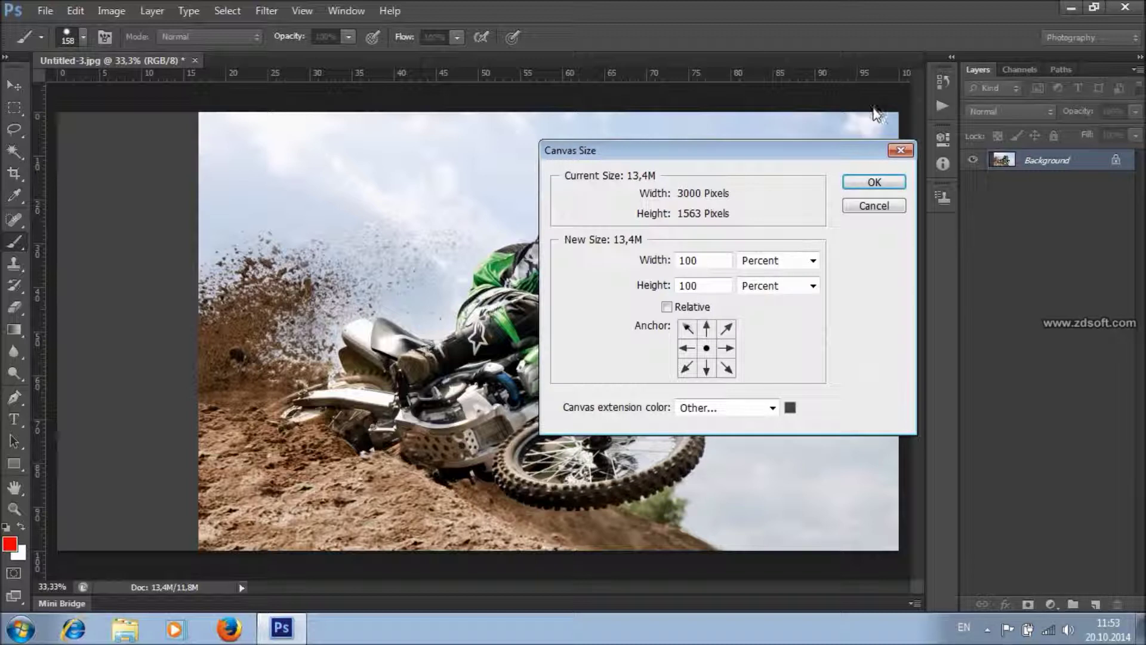
{"action": "left_click", "coordinate": [814, 260]}
{"action": "left_click", "coordinate": [812, 286]}
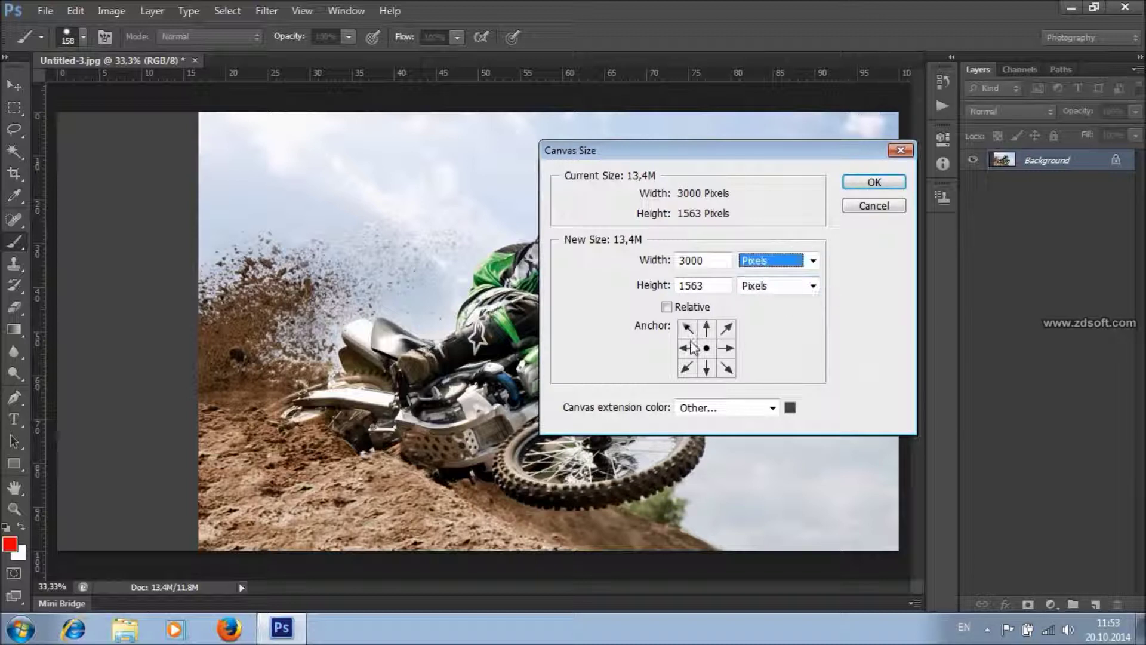
{"action": "left_click", "coordinate": [688, 350]}
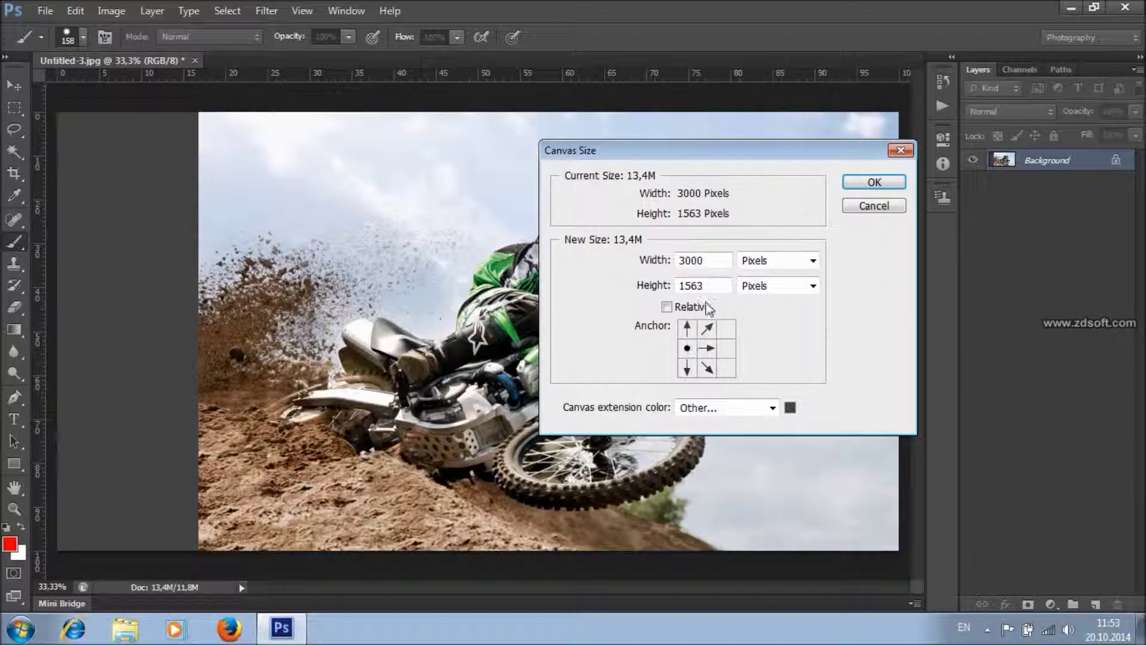
{"action": "left_click_drag", "start_coordinate": [709, 264], "coordinate": [640, 267]}
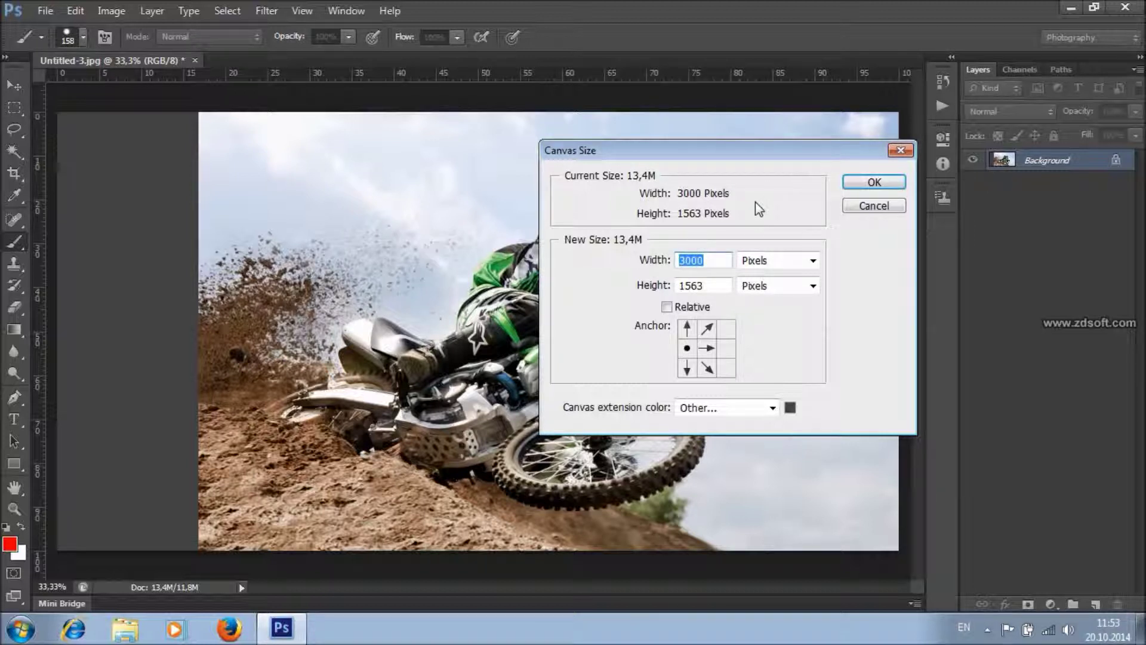
{"action": "left_click", "coordinate": [709, 368]}
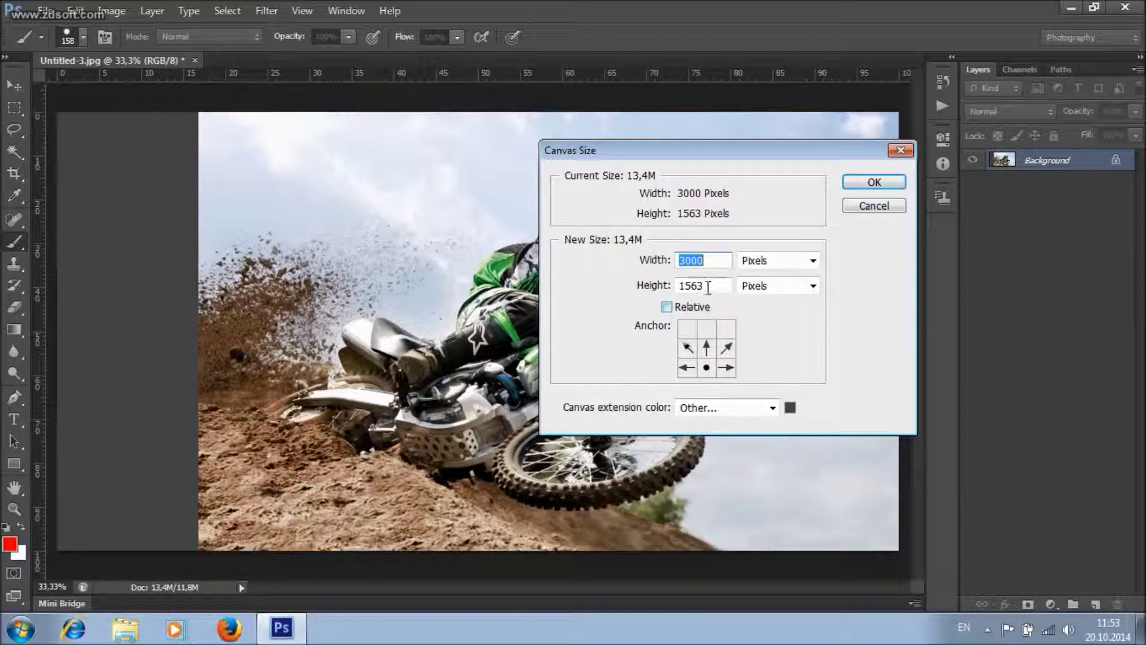
{"action": "left_click", "coordinate": [686, 286]}
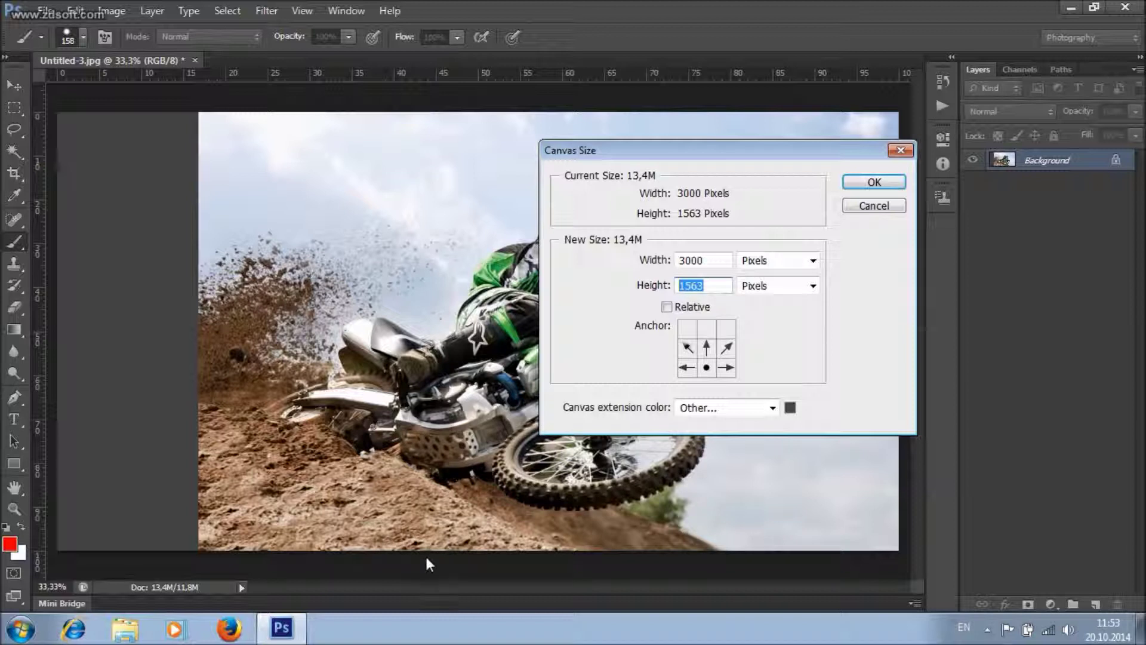
{"action": "left_click", "coordinate": [707, 330]}
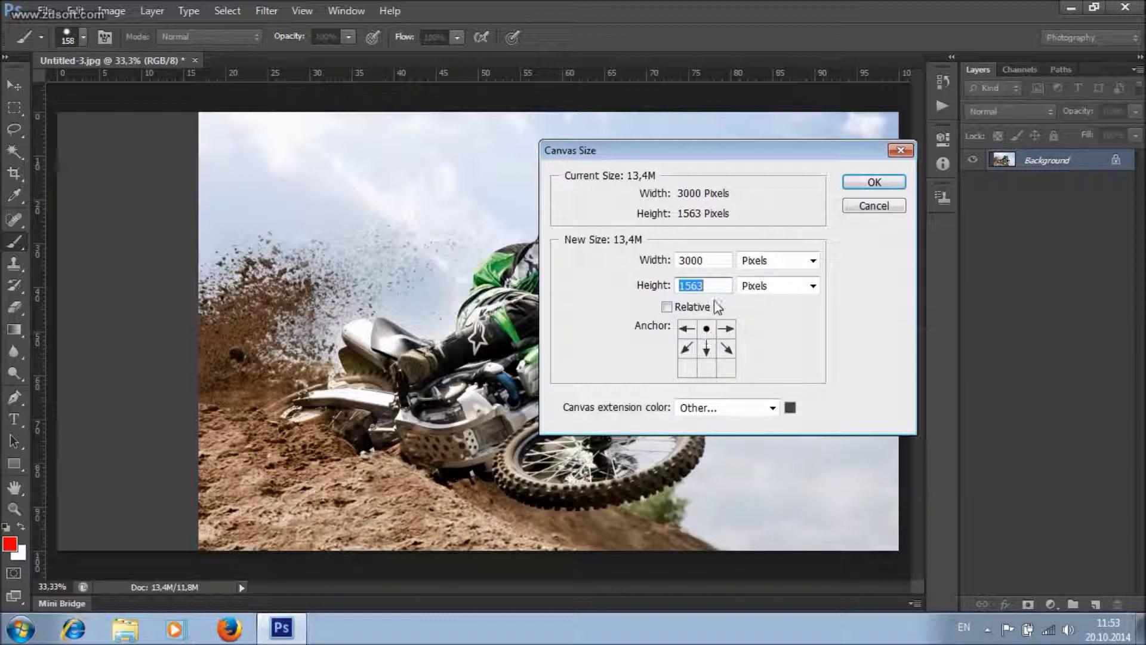
{"action": "left_click_drag", "start_coordinate": [693, 287], "coordinate": [635, 289]}
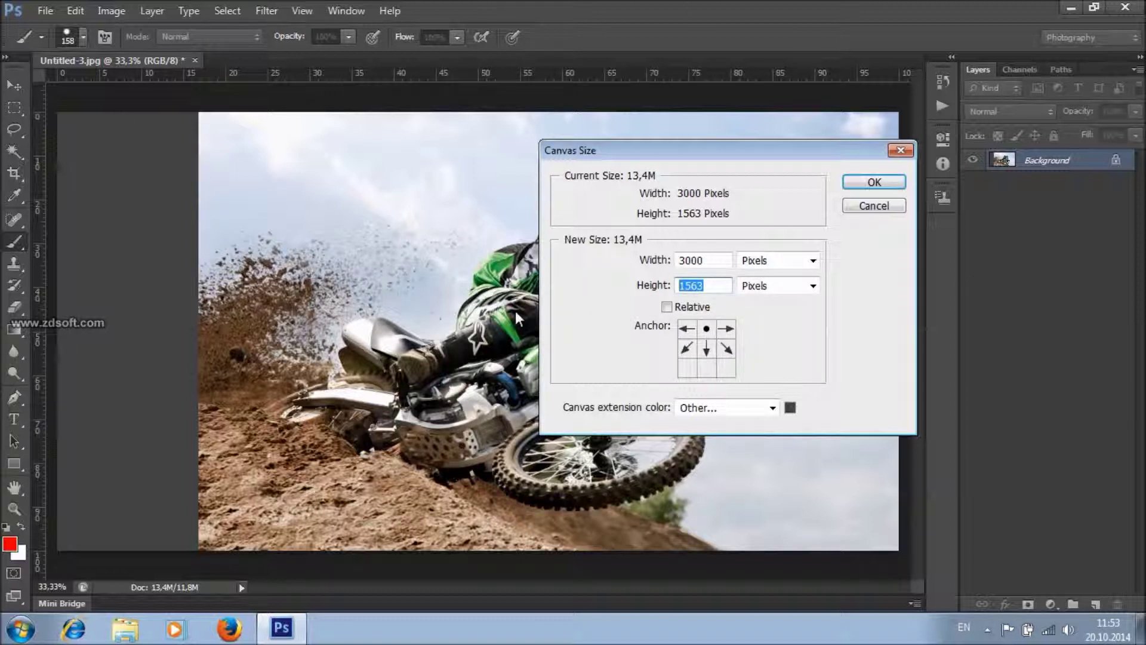
{"action": "left_click", "coordinate": [710, 350]}
{"action": "left_click_drag", "start_coordinate": [716, 261], "coordinate": [640, 278]}
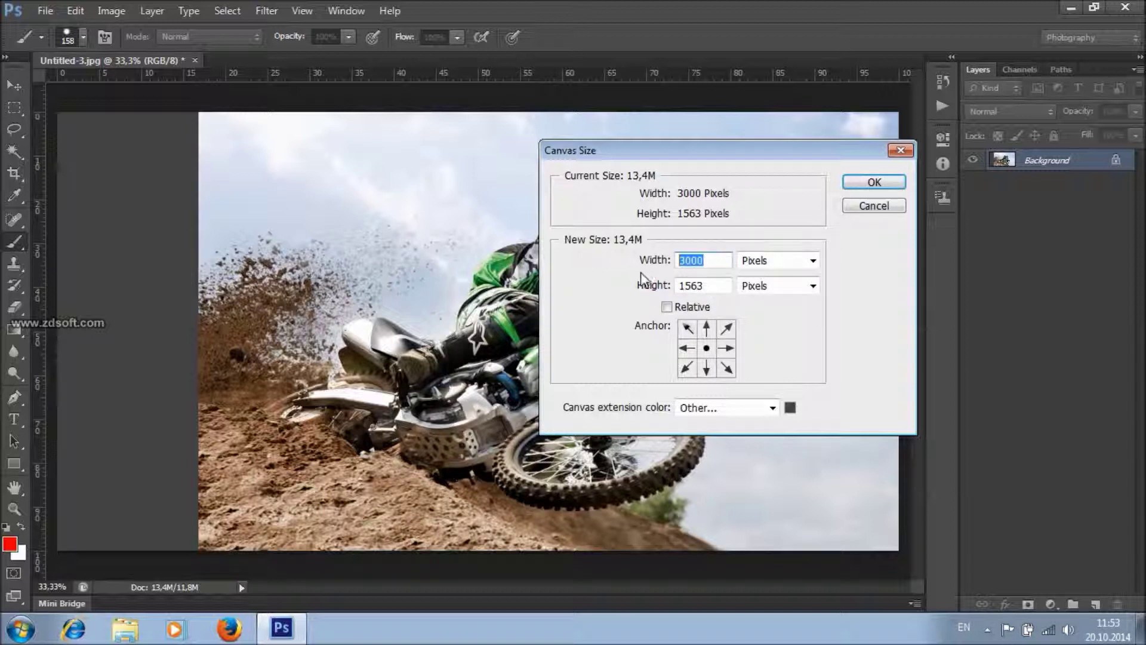
{"action": "left_click_drag", "start_coordinate": [722, 281], "coordinate": [677, 286]}
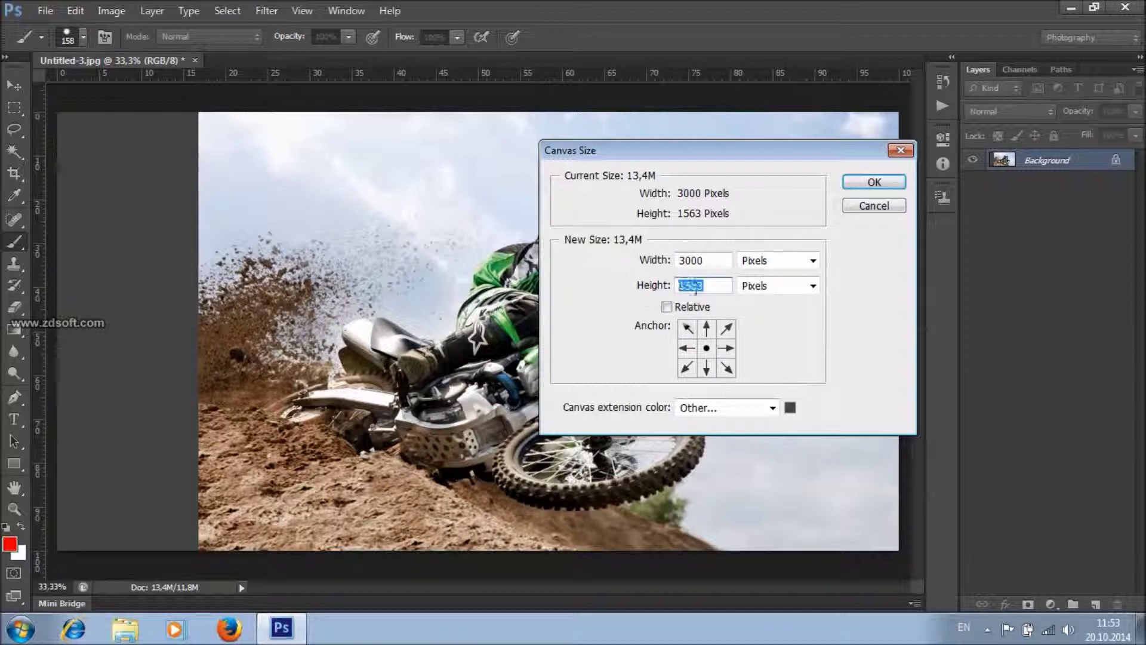
{"action": "left_click", "coordinate": [873, 206]}
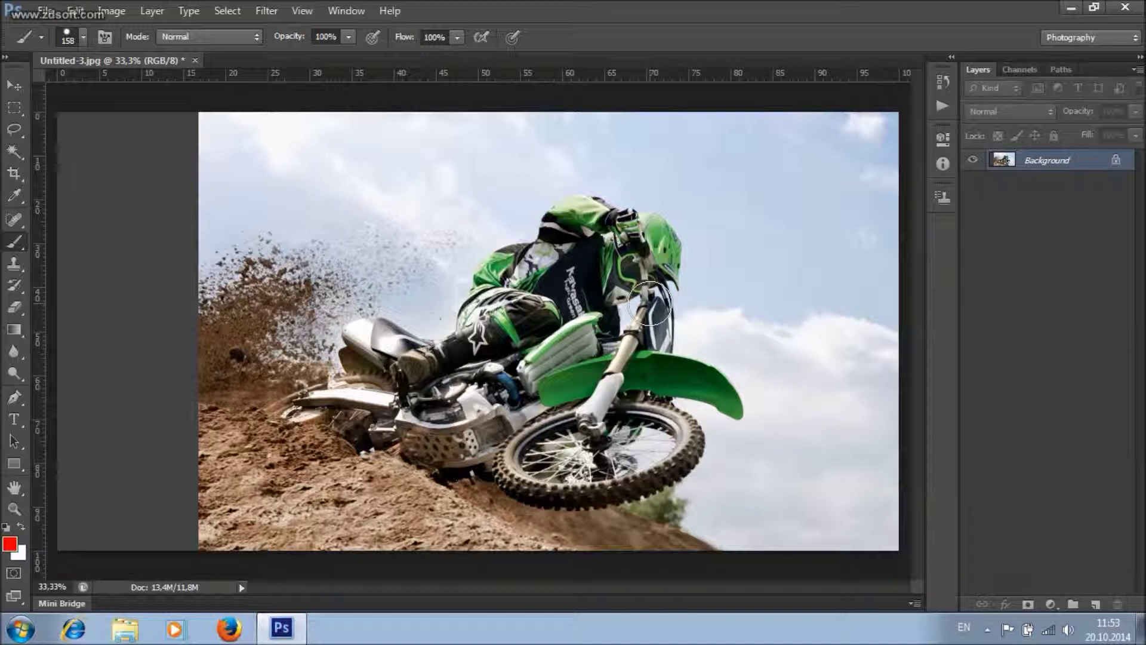
- Add a new layer and paint over the rider and motorcycle in red with a 160 px brush at 100% hardness
{"action": "left_click", "coordinate": [1096, 604]}
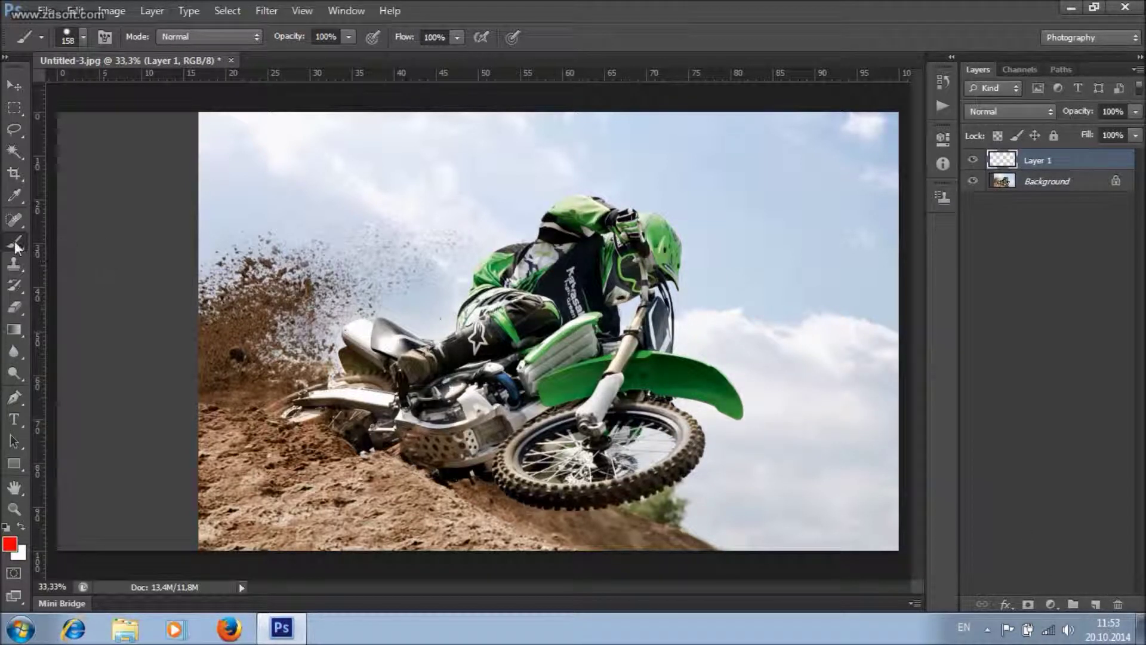
{"action": "right_click", "coordinate": [621, 358]}
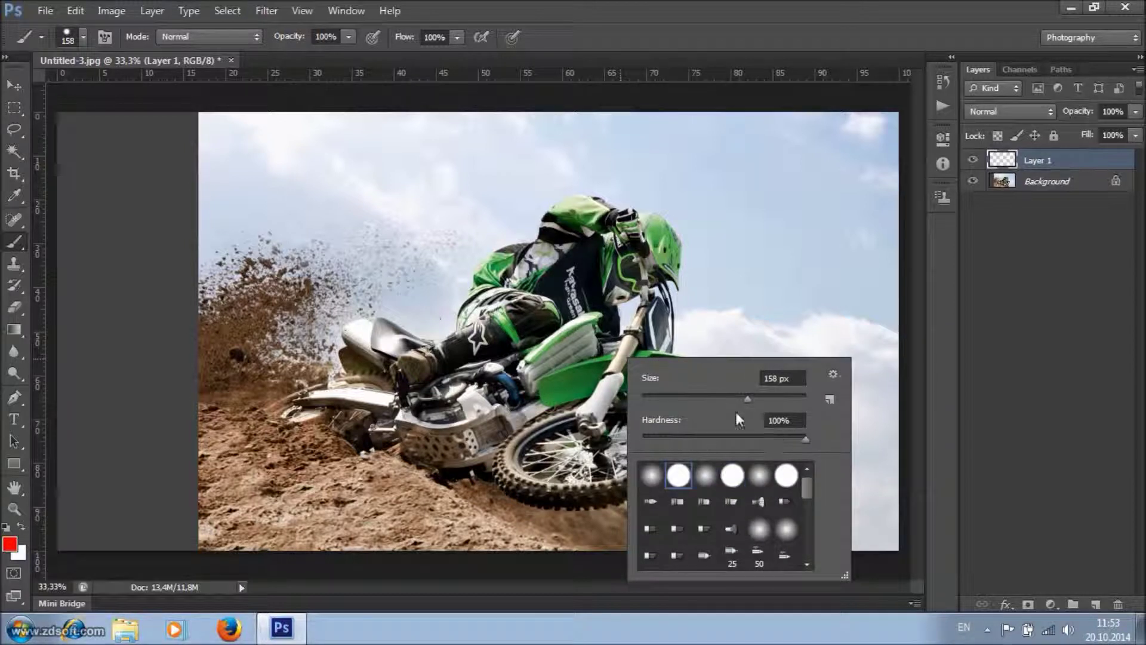
{"action": "left_click", "coordinate": [765, 404]}
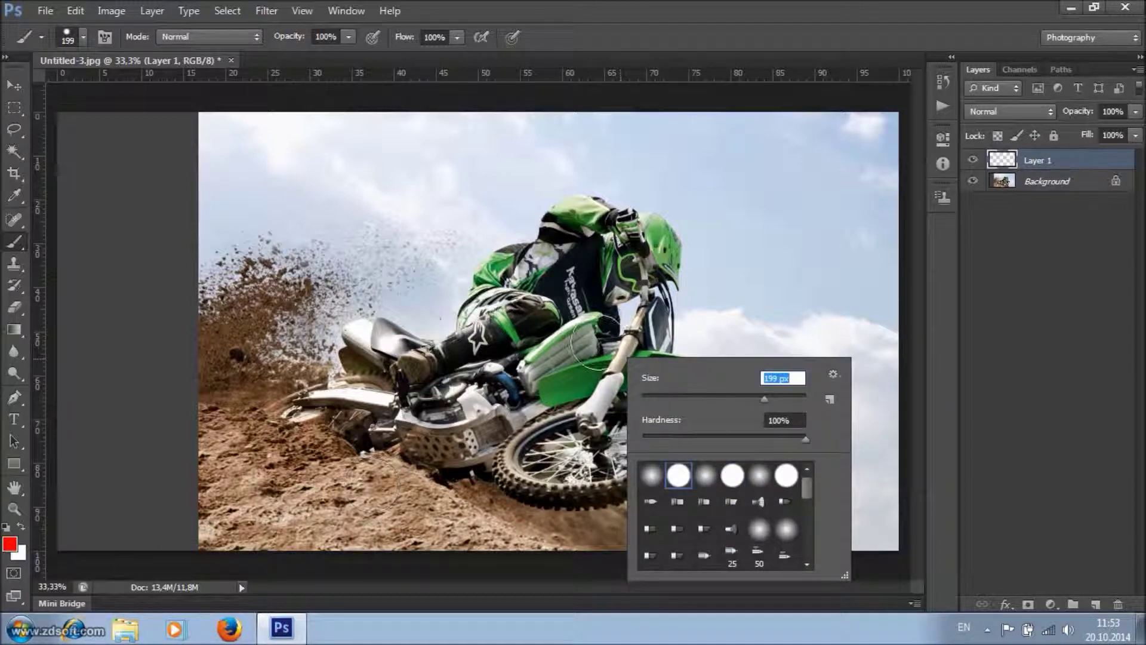
{"action": "left_click", "coordinate": [748, 399]}
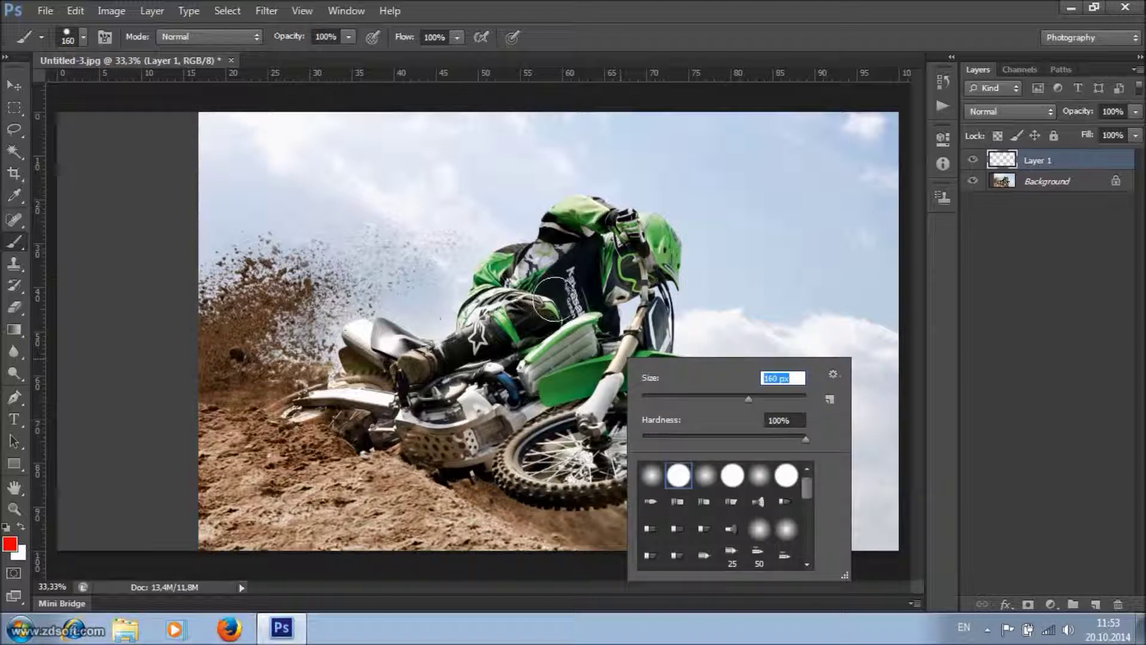
{"action": "mouse_move", "coordinate": [553, 298]}
{"action": "left_mouse_down"}
{"action": "mouse_move", "coordinate": [522, 310]}
{"action": "mouse_move", "coordinate": [514, 295]}
{"action": "mouse_move", "coordinate": [557, 275]}
{"action": "mouse_move", "coordinate": [563, 230]}
{"action": "mouse_move", "coordinate": [585, 219]}
{"action": "mouse_move", "coordinate": [600, 233]}
{"action": "mouse_move", "coordinate": [594, 257]}
{"action": "mouse_move", "coordinate": [567, 280]}
{"action": "mouse_move", "coordinate": [517, 268]}
{"action": "mouse_move", "coordinate": [479, 321]}
{"action": "mouse_move", "coordinate": [485, 342]}
{"action": "mouse_move", "coordinate": [588, 335]}
{"action": "left_mouse_up"}
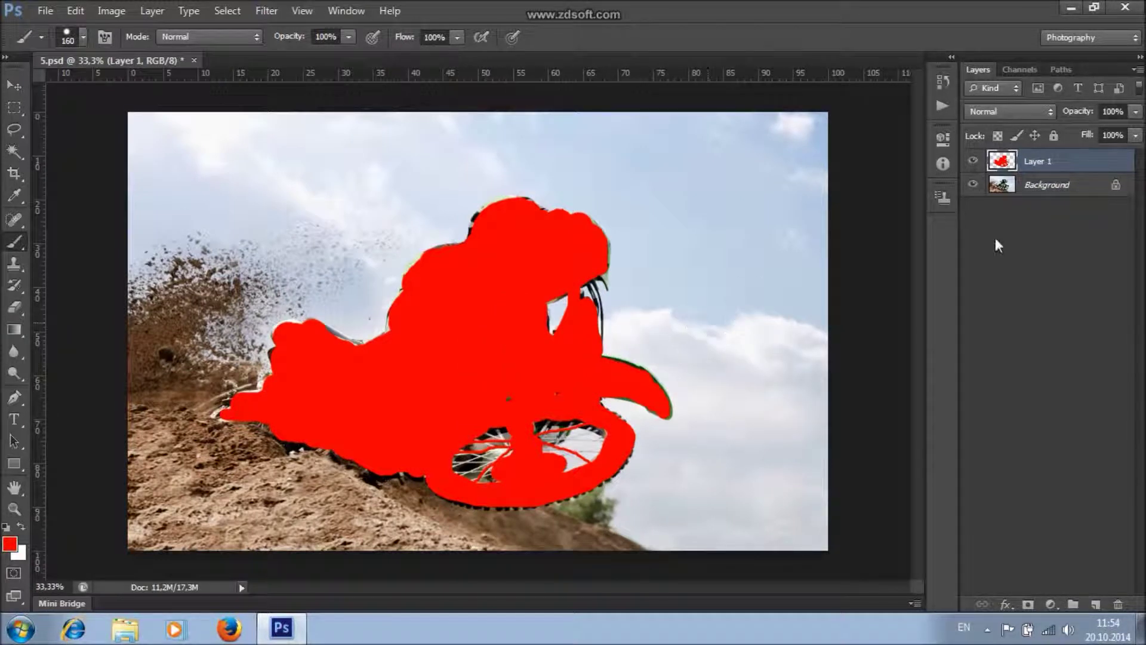
- Rename the painted layer as Brush
{"action": "double_click", "coordinate": [1051, 163]}
{"action": "type", "text": "Brush"}
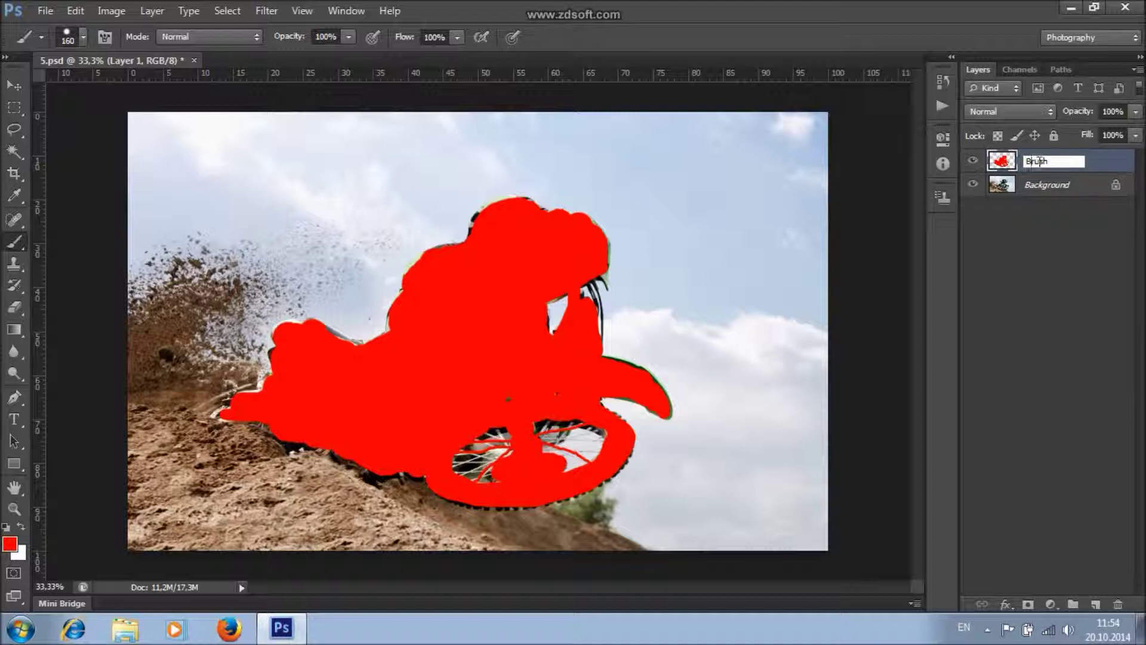
{"action": "key", "text": "Return"}
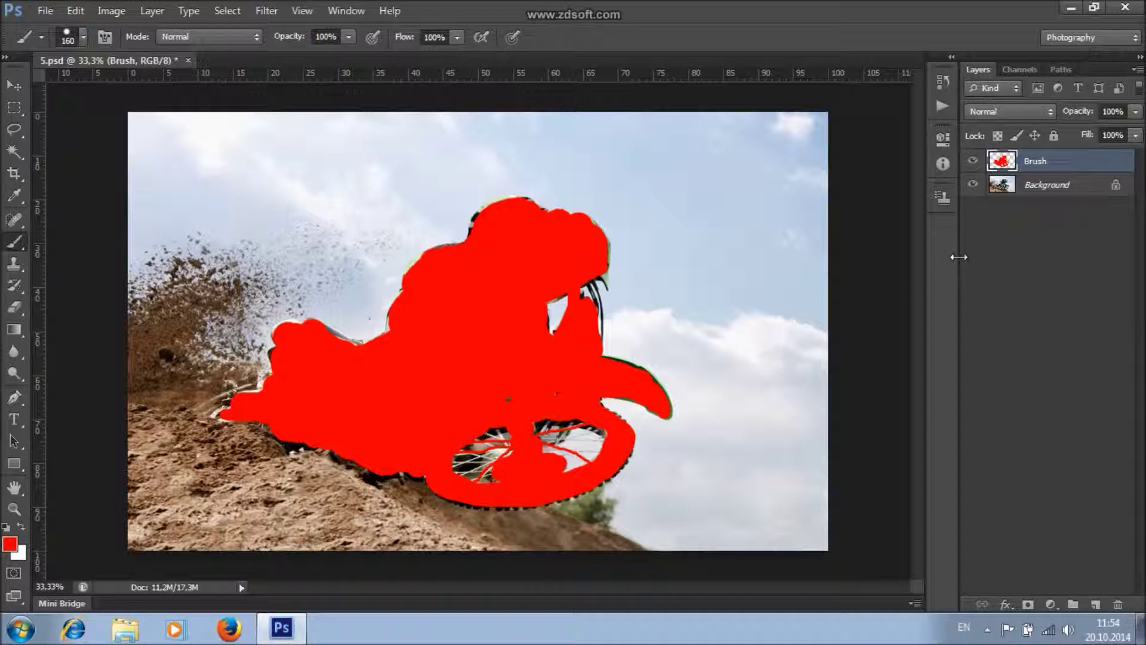
- Run the Left action from the Color Splash action set on the photo
{"action": "left_click", "coordinate": [943, 105]}
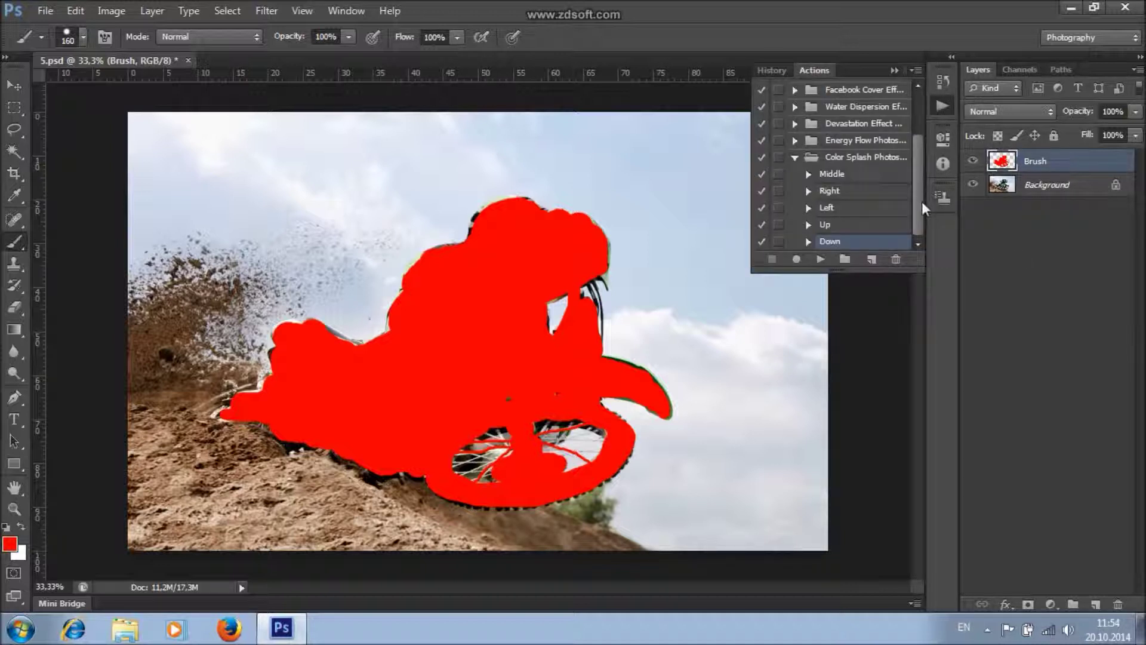
{"action": "left_click", "coordinate": [841, 209]}
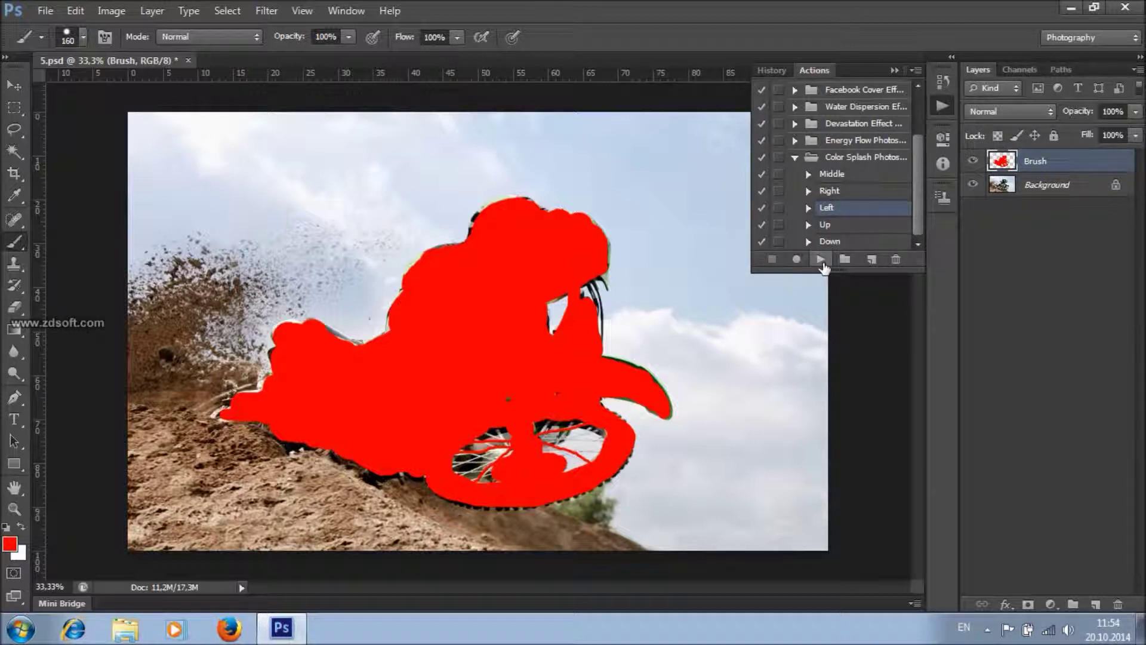
{"action": "left_click", "coordinate": [821, 259]}
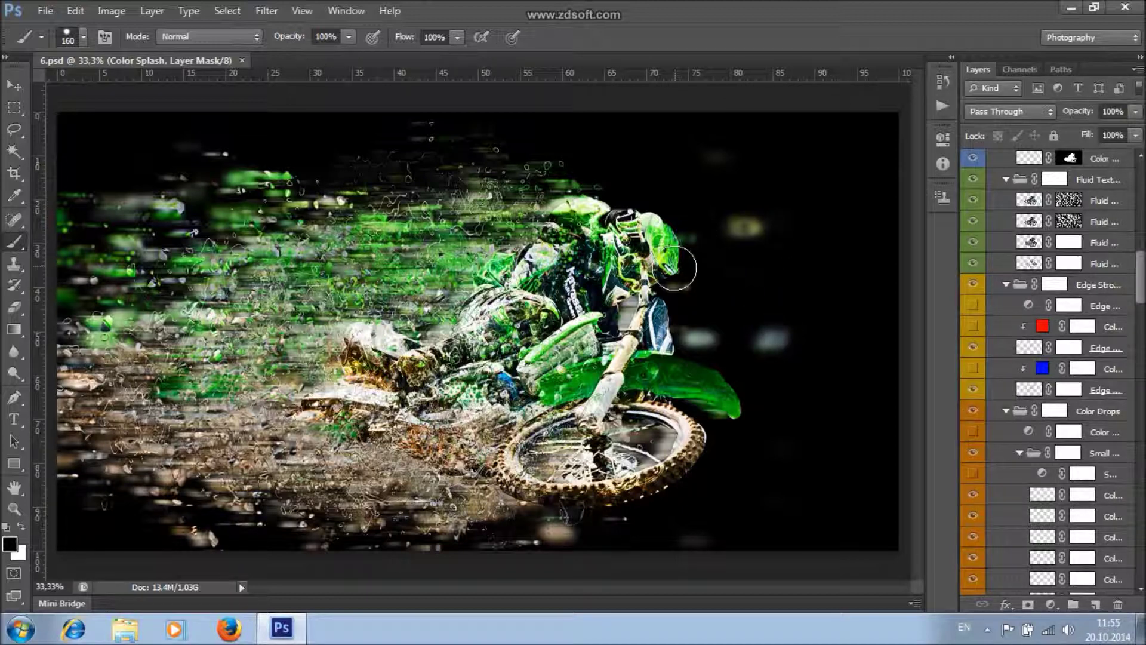
- Collapse the effect subgroups inside the Color Splash group, from Edge Strokes and Color Drops up to Color Dots
{"action": "left_click", "coordinate": [1007, 284]}
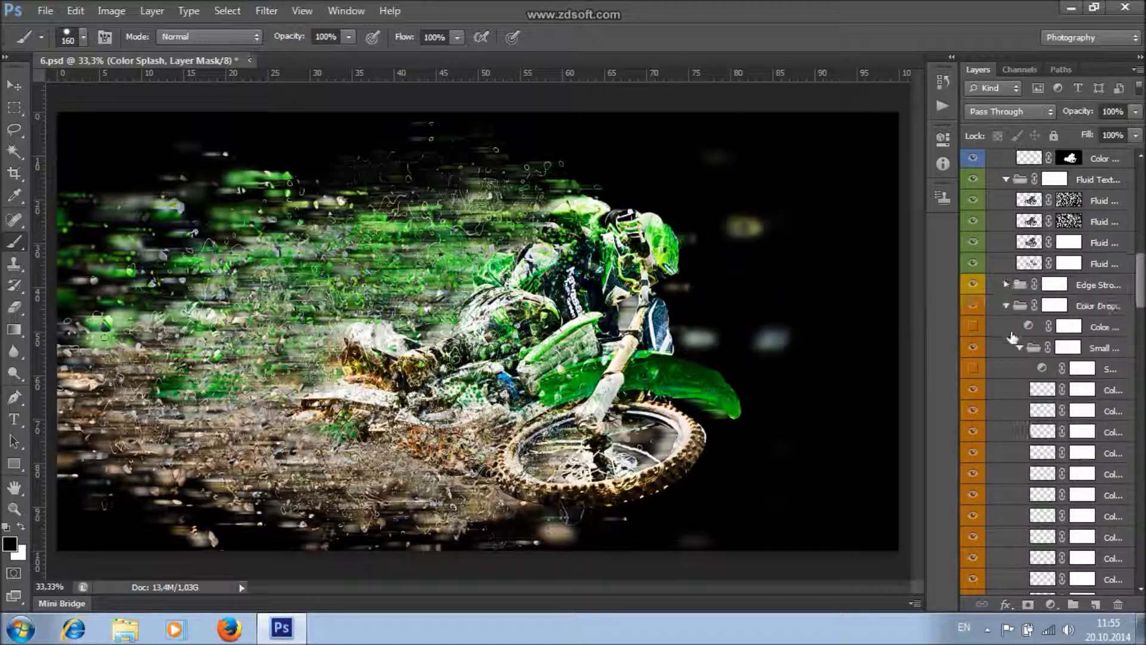
{"action": "left_click", "coordinate": [1007, 306]}
{"action": "left_click", "coordinate": [1007, 418]}
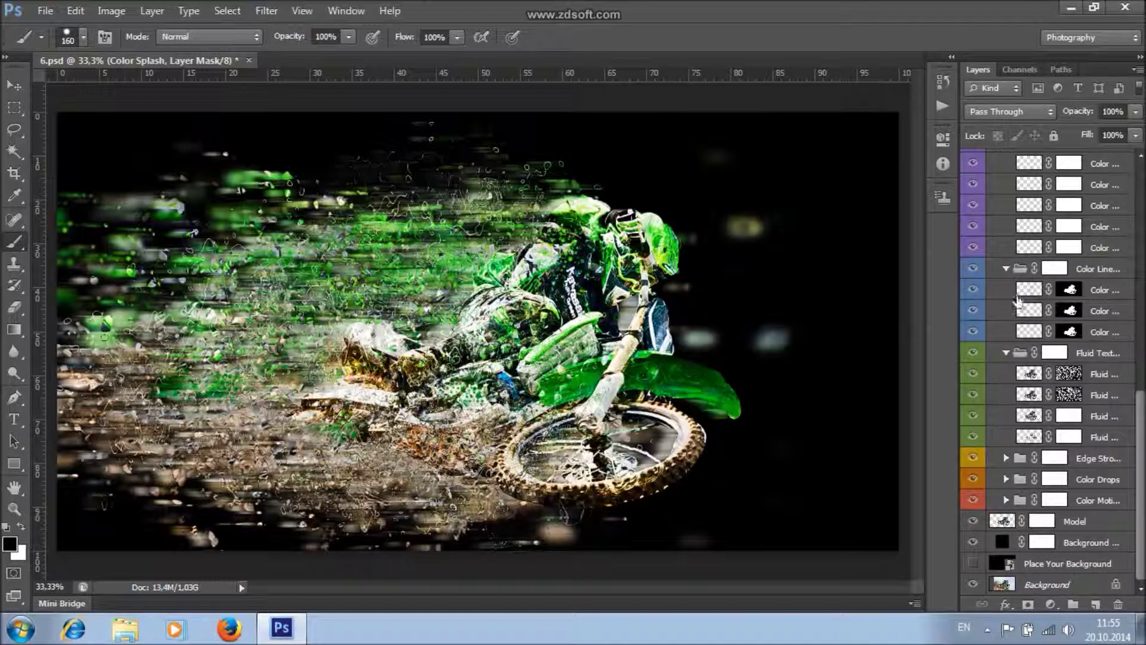
{"action": "left_click", "coordinate": [1006, 354]}
{"action": "left_click", "coordinate": [1006, 355]}
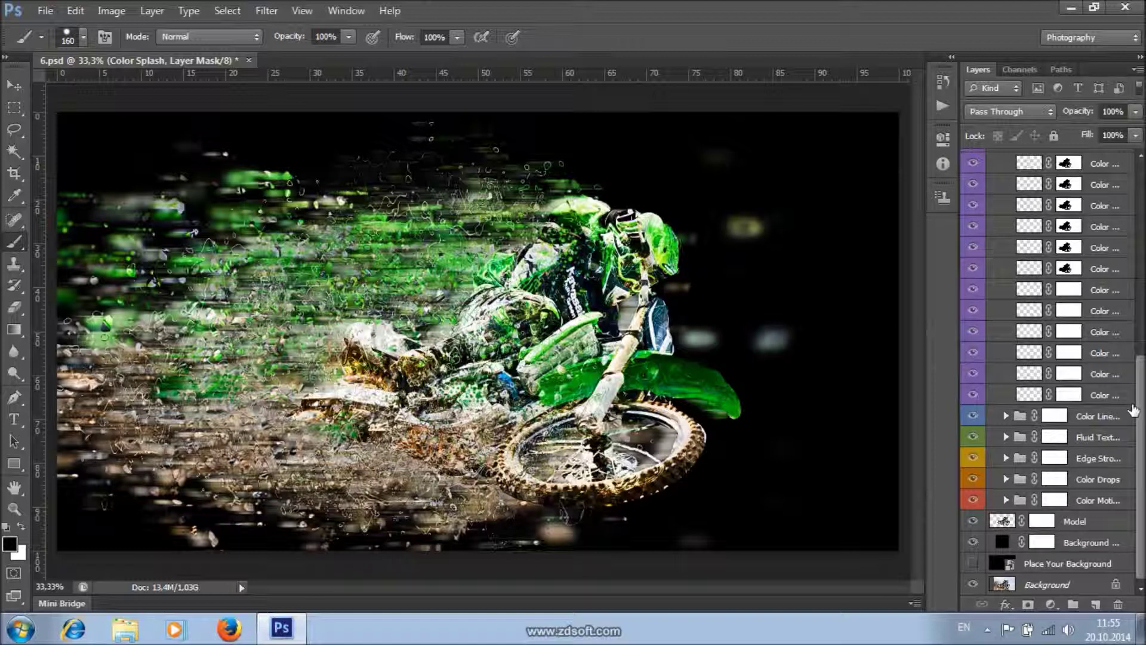
{"action": "scroll", "coordinate": [1140, 412], "scroll_direction": "up", "scroll_amount": 5}
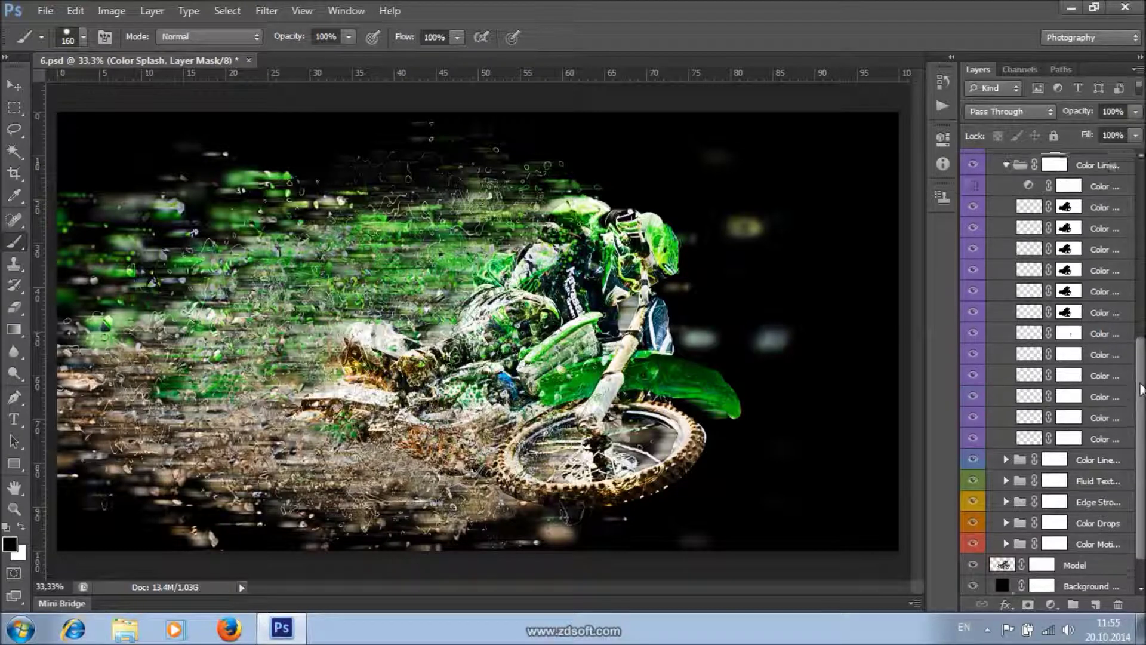
{"action": "left_click", "coordinate": [1006, 324]}
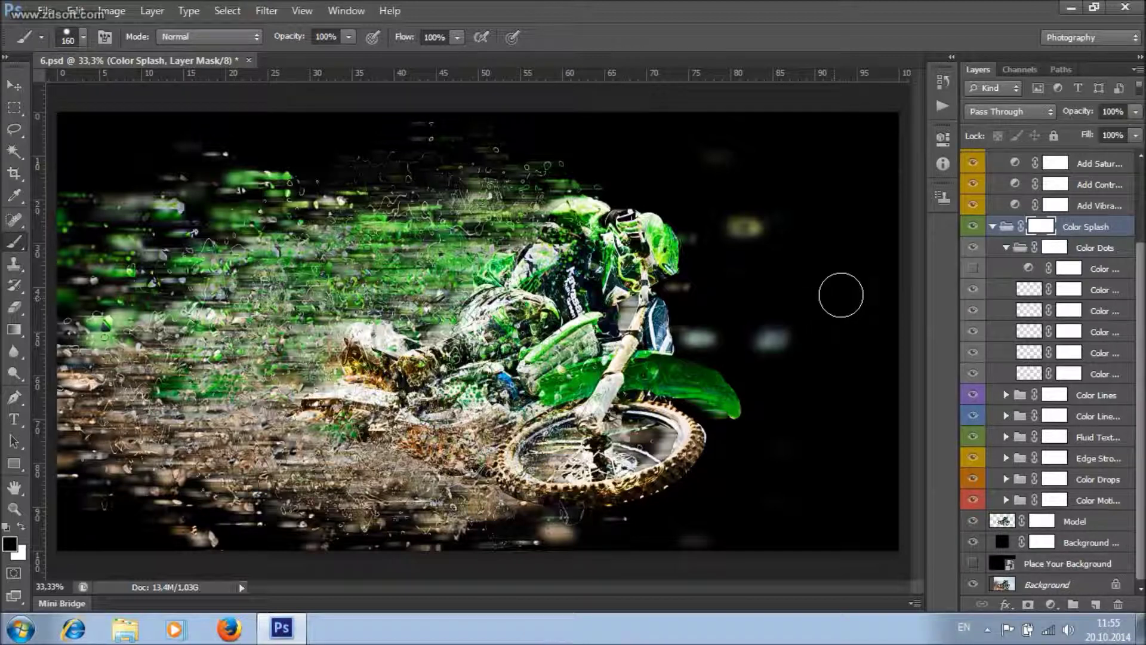
{"action": "left_click", "coordinate": [1007, 247]}
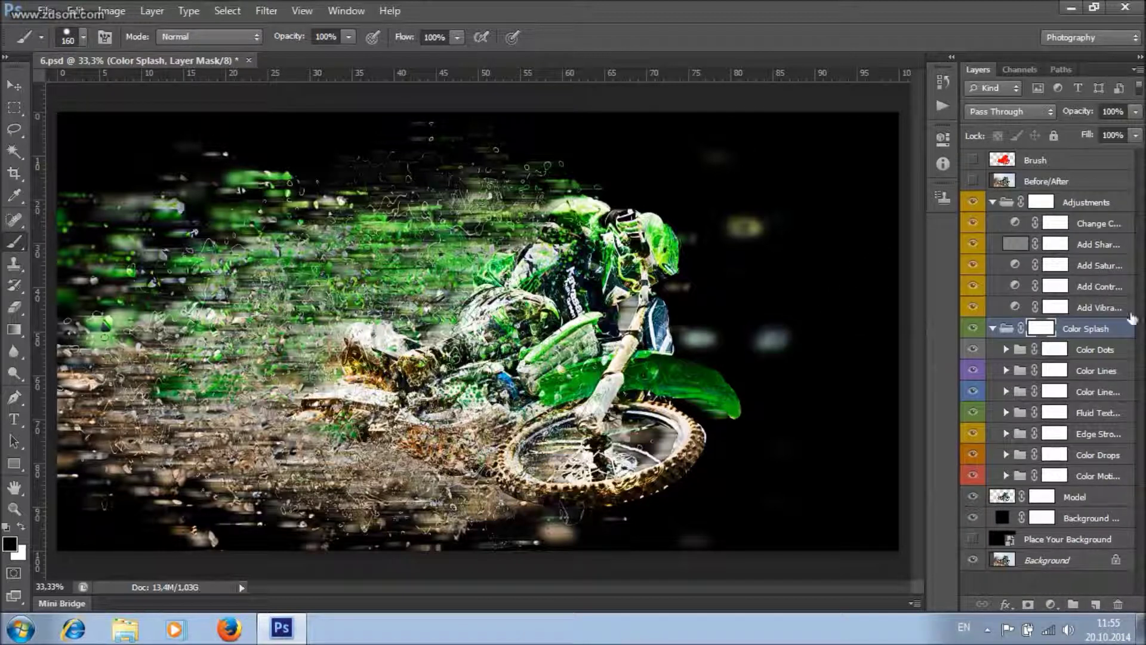
- Collapse the Adjustments and Color Splash layer groups
{"action": "left_click", "coordinate": [993, 205]}
{"action": "left_click", "coordinate": [992, 203]}
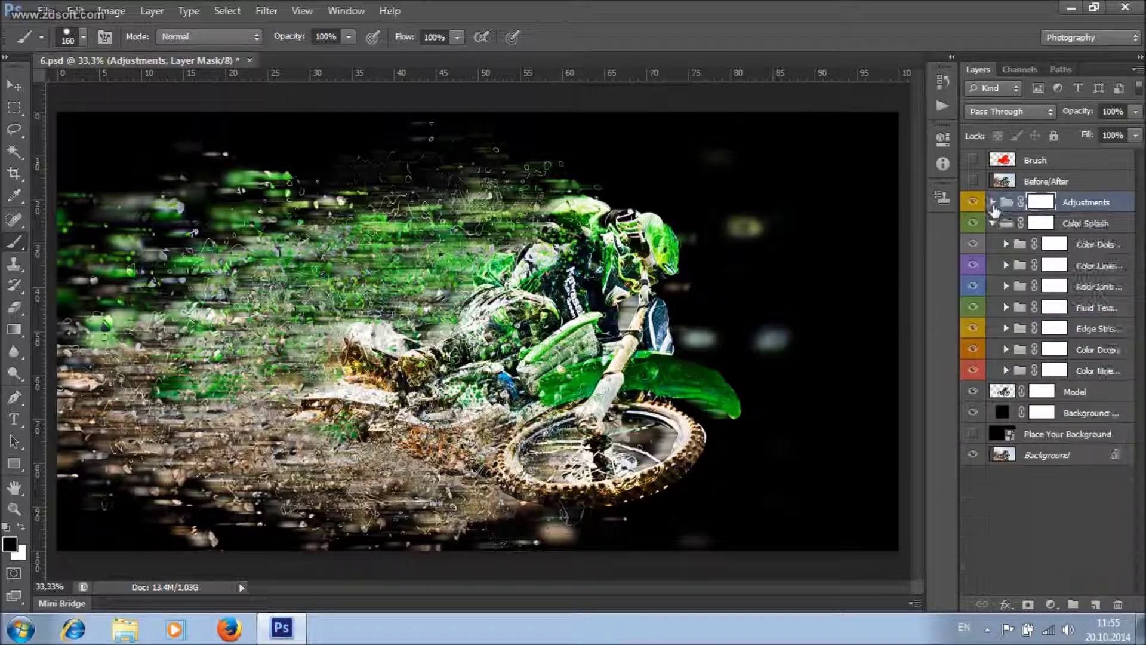
{"action": "left_click", "coordinate": [993, 224]}
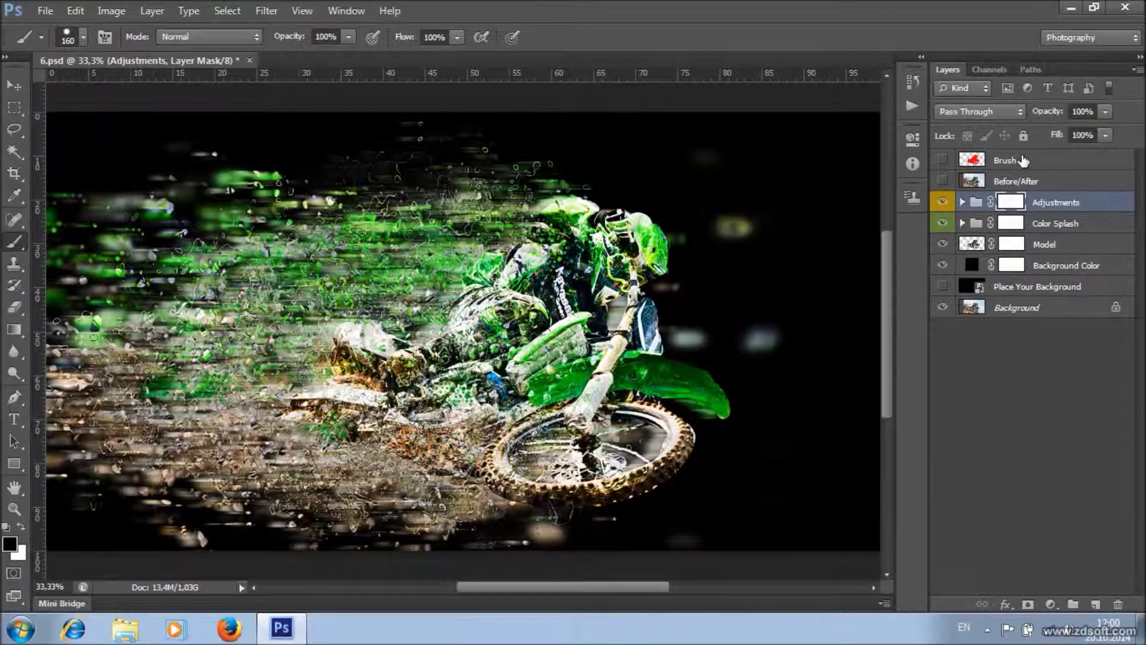
- Examine the Brush layer by showing and hiding it over the finished effect
{"action": "left_click", "coordinate": [1007, 162]}
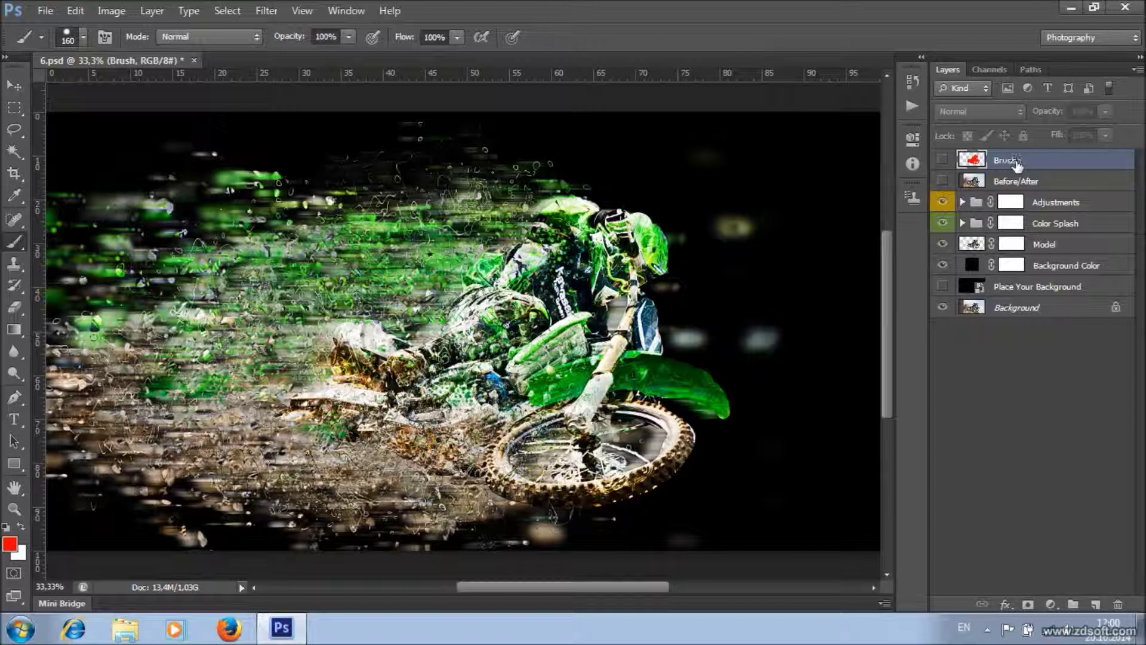
{"action": "left_click", "coordinate": [943, 160]}
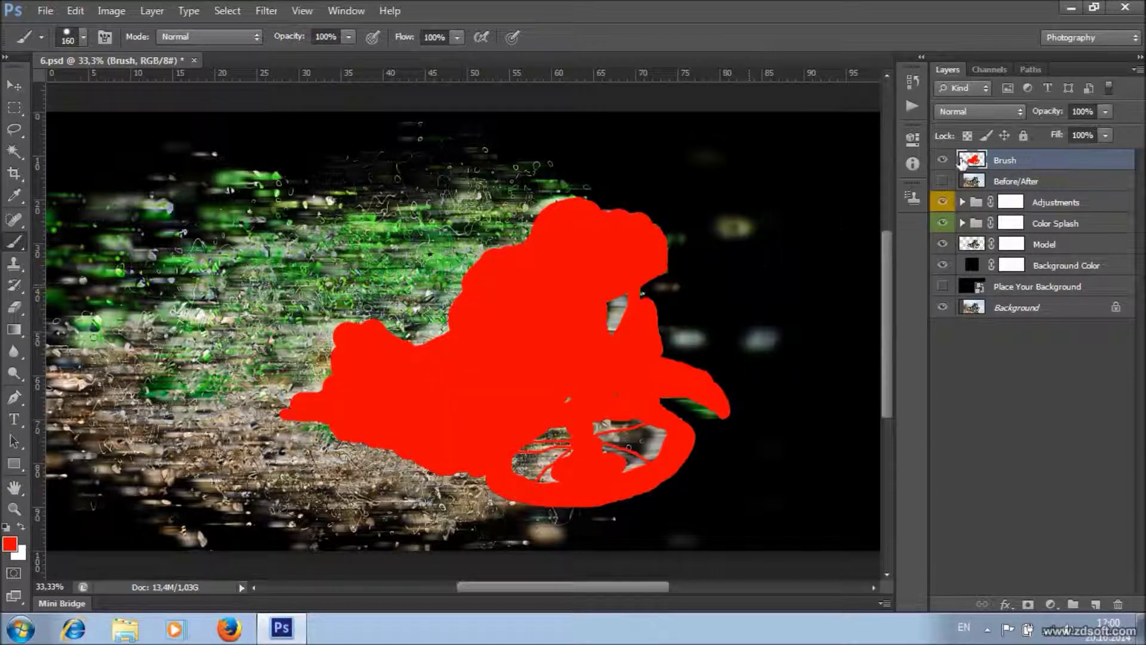
{"action": "left_click", "coordinate": [942, 160]}
{"action": "left_click", "coordinate": [942, 160]}
{"action": "left_click", "coordinate": [942, 160]}
- Compare the original photo with the effect by toggling the Before/After layer's visibility
{"action": "left_click", "coordinate": [1024, 184]}
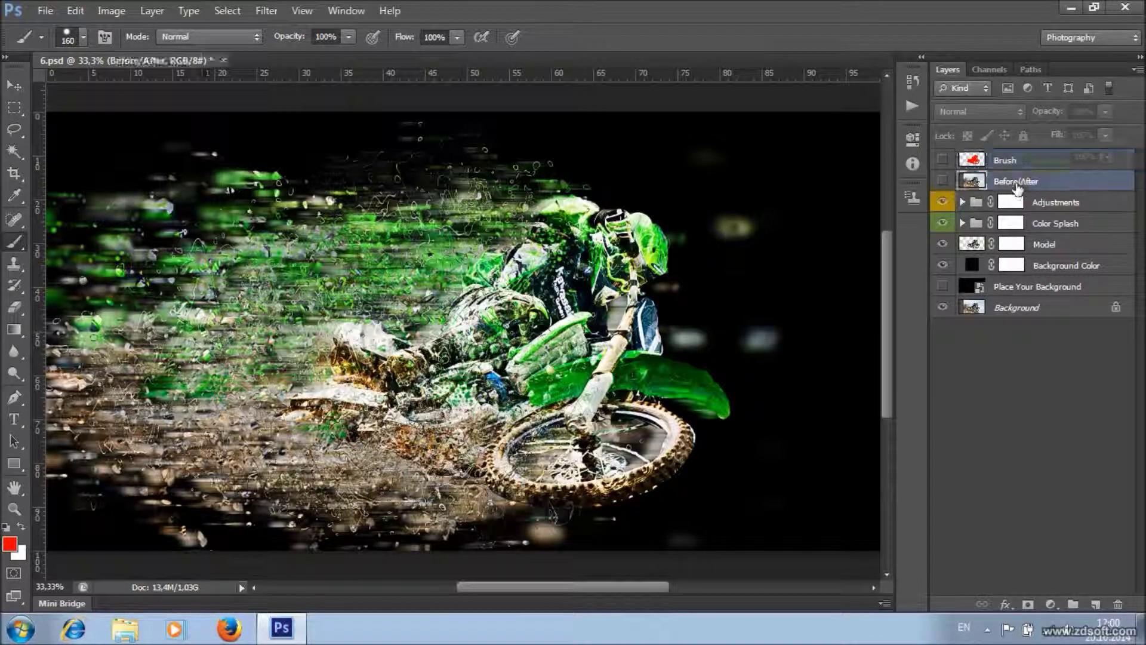
{"action": "left_click", "coordinate": [943, 181]}
{"action": "left_click", "coordinate": [943, 181]}
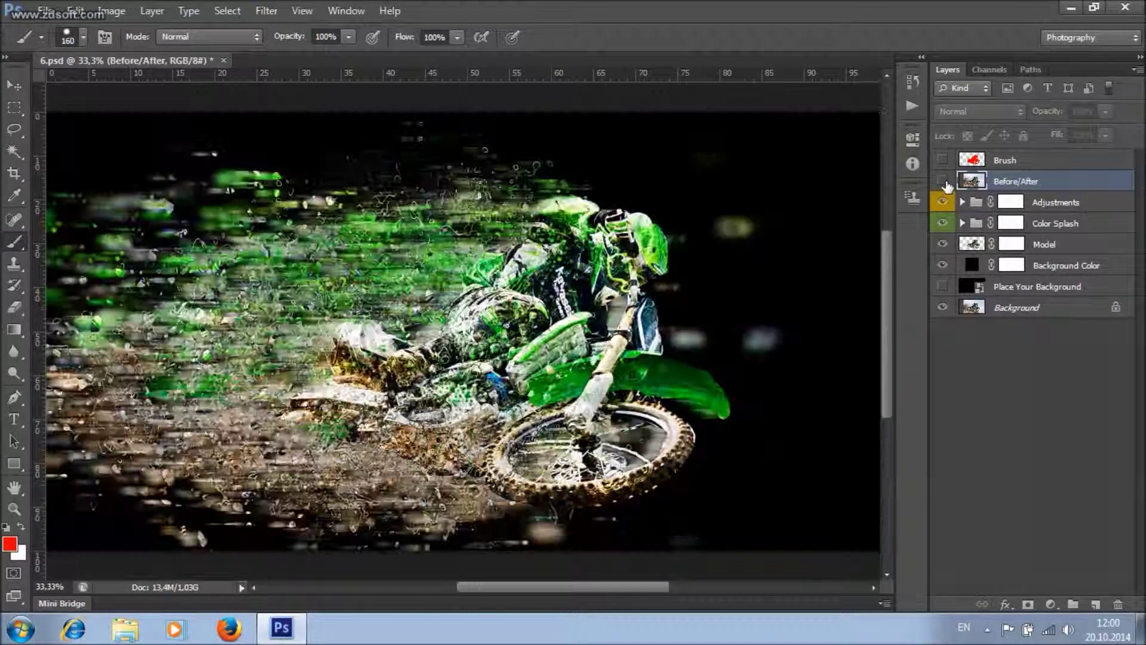
{"action": "left_click", "coordinate": [943, 181]}
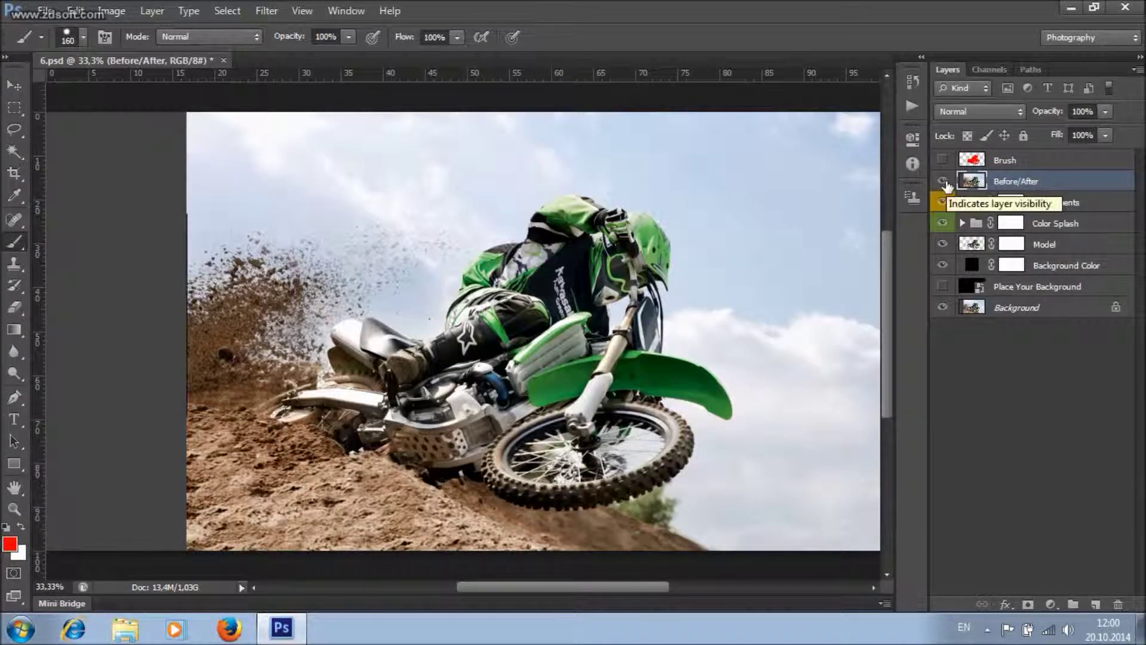
{"action": "left_click", "coordinate": [943, 181]}
{"action": "left_click", "coordinate": [943, 182]}
{"action": "left_click", "coordinate": [943, 181]}
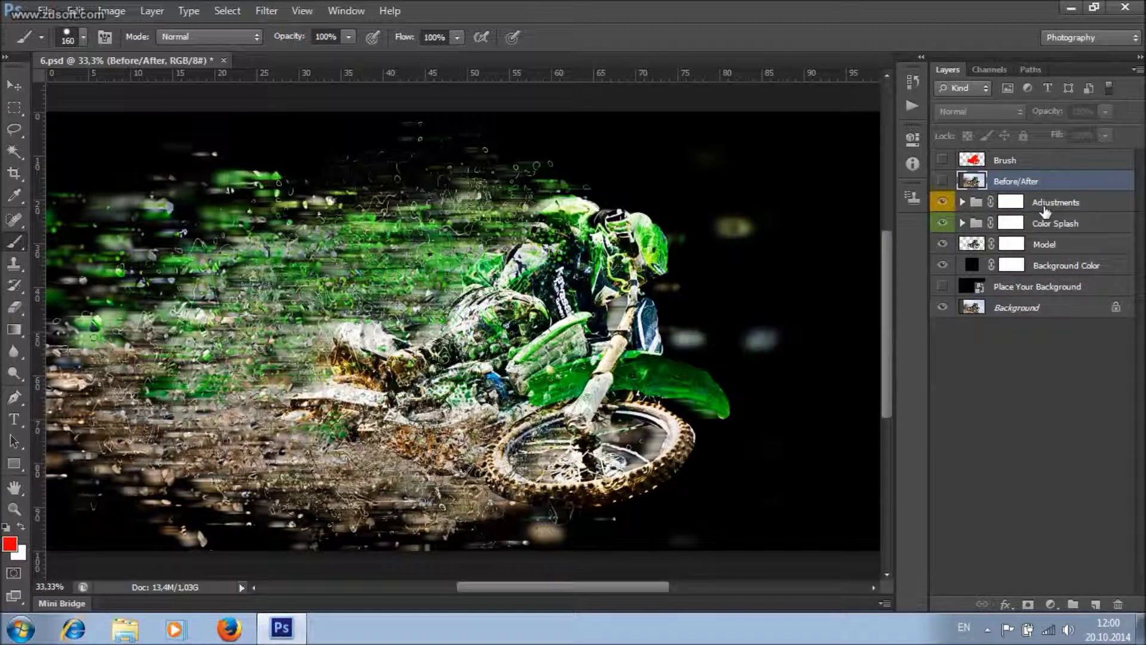
- Expand the Adjustments group and set the Change Color layer's hue to +17
{"action": "left_click", "coordinate": [1103, 204]}
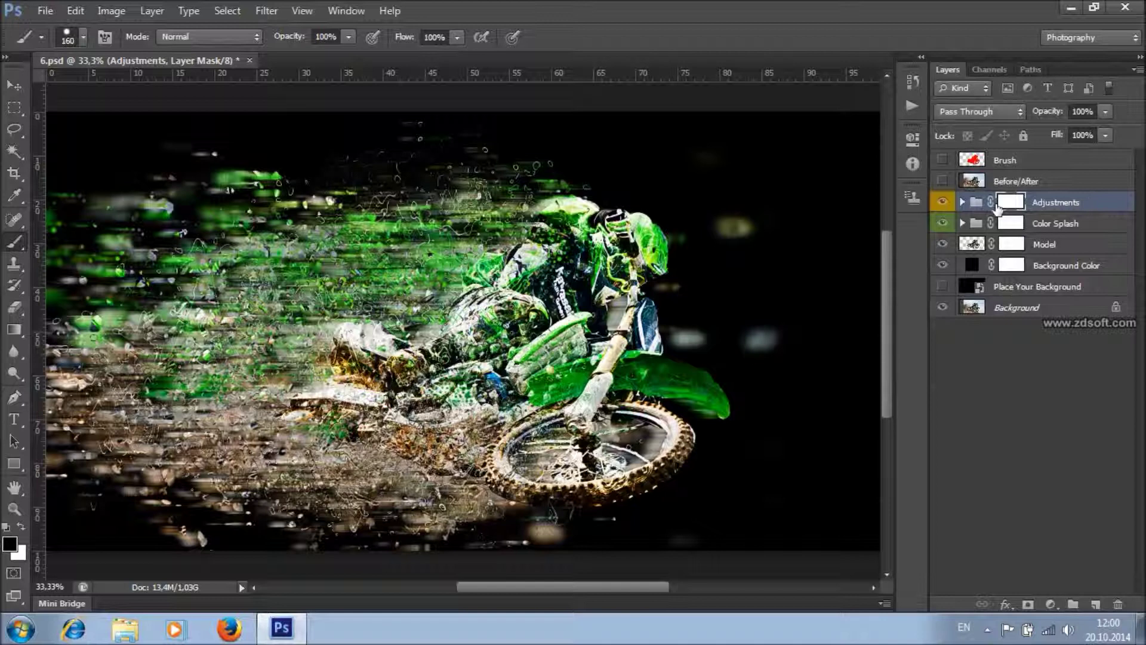
{"action": "left_click", "coordinate": [962, 201]}
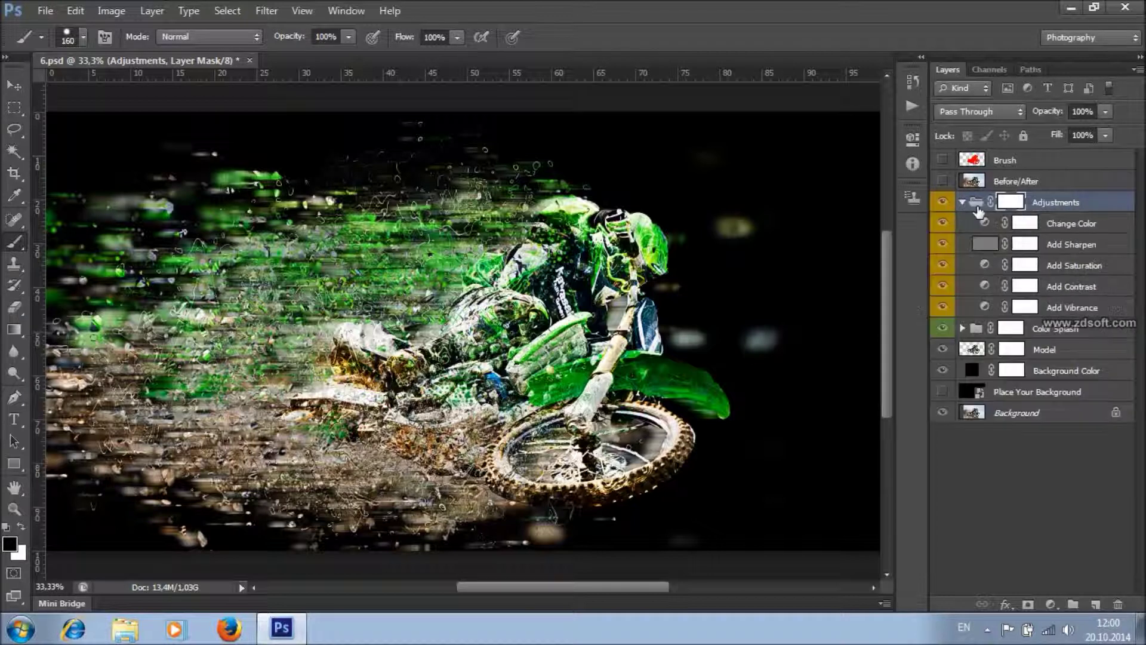
{"action": "left_click", "coordinate": [1111, 227]}
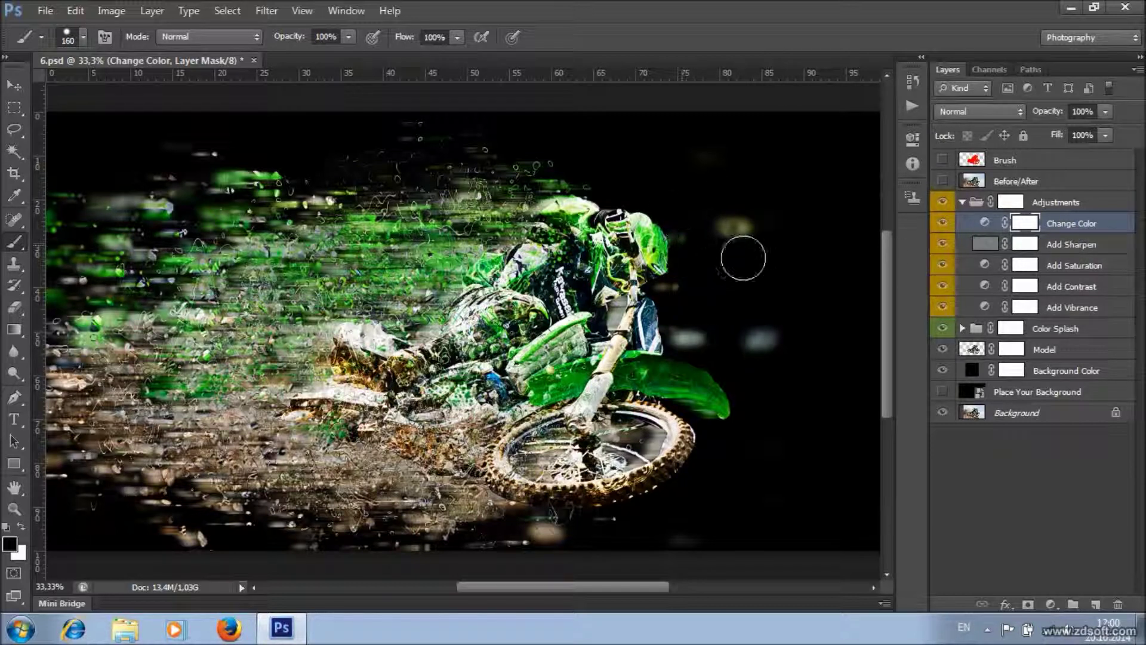
{"action": "double_click", "coordinate": [985, 223]}
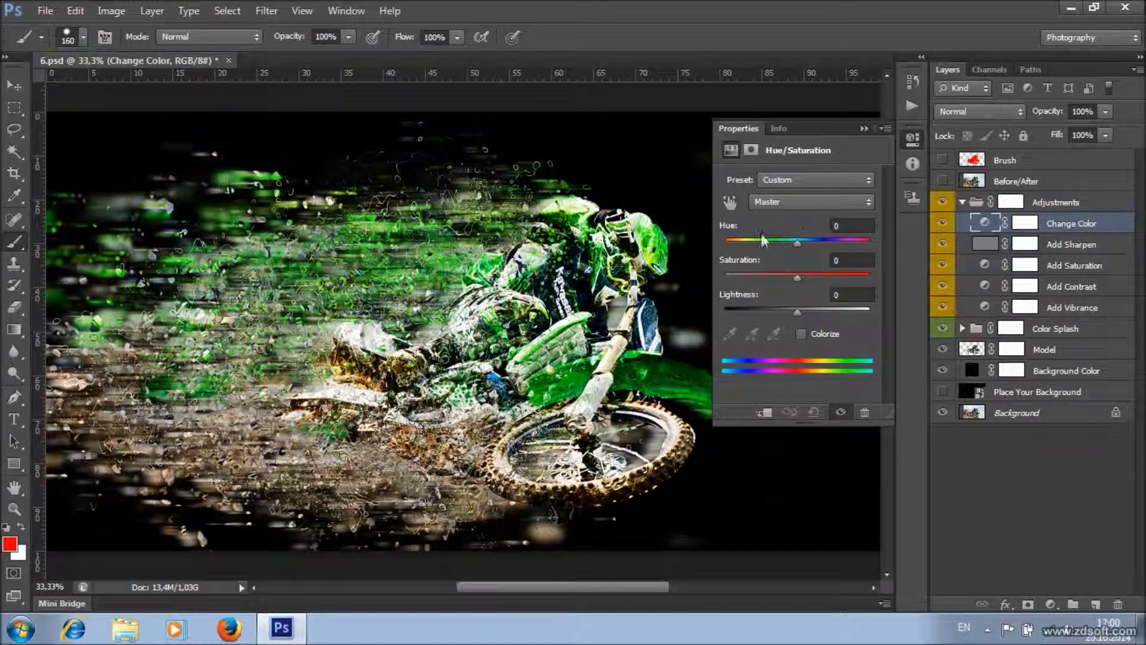
{"action": "mouse_move", "coordinate": [798, 243]}
{"action": "left_mouse_down"}
{"action": "mouse_move", "coordinate": [735, 245]}
{"action": "mouse_move", "coordinate": [860, 242]}
{"action": "mouse_move", "coordinate": [811, 246]}
{"action": "left_mouse_up"}
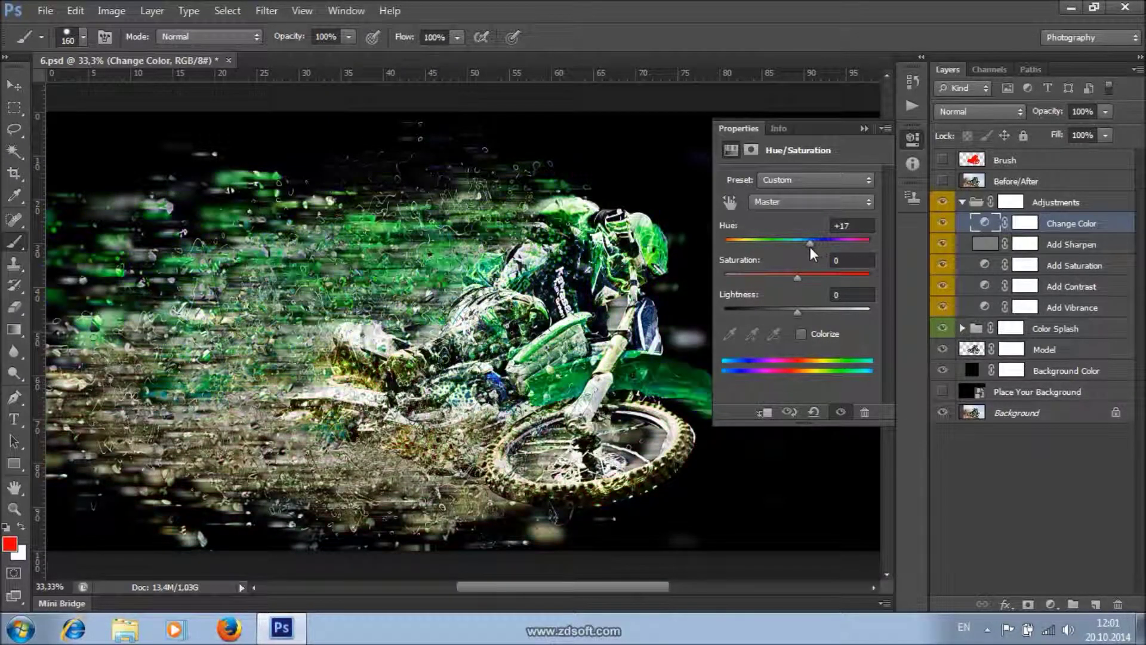
{"action": "left_click", "coordinate": [863, 128]}
- Try different opacities on the Add Sharpen layer and set its opacity to 100%
{"action": "left_click", "coordinate": [1065, 251]}
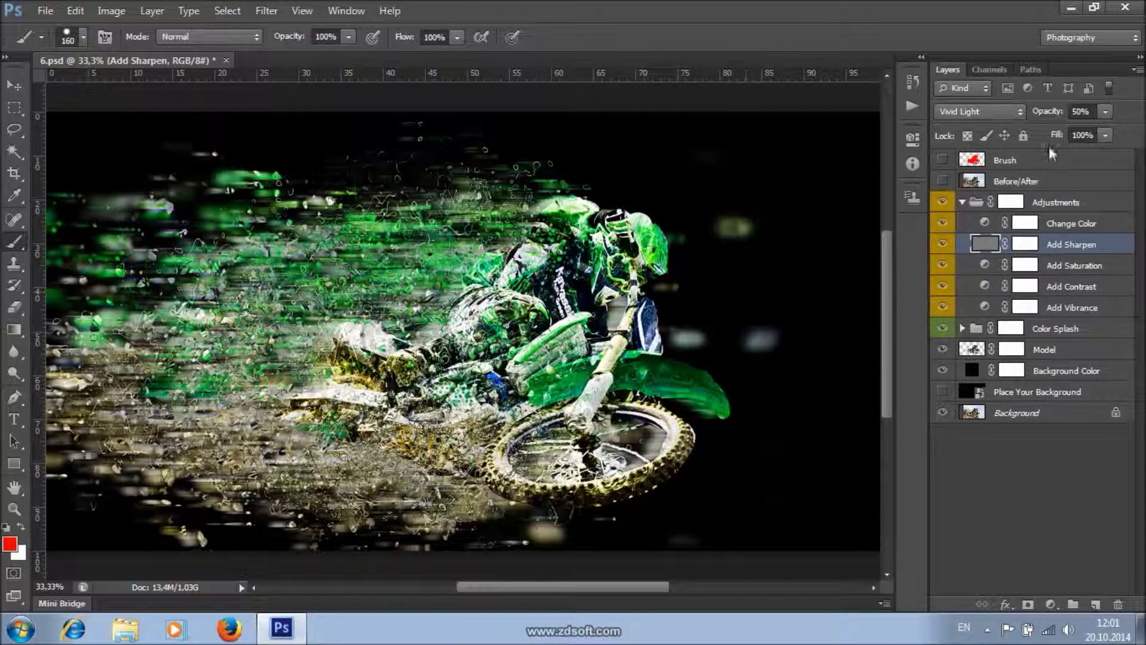
{"action": "left_click", "coordinate": [1105, 112]}
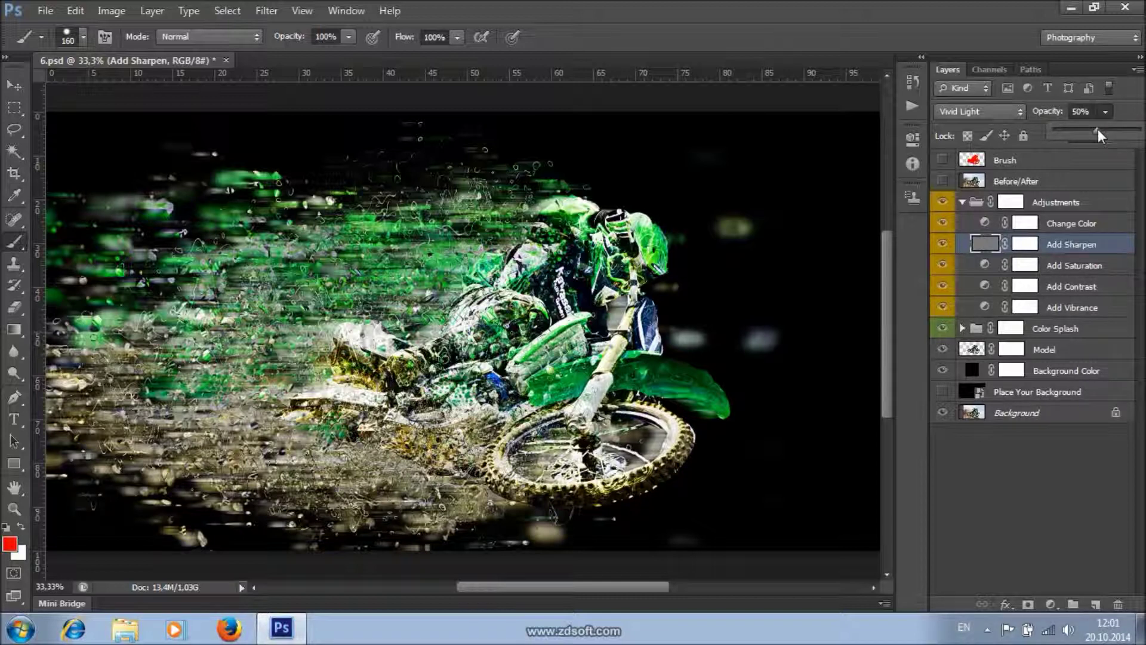
{"action": "left_click_drag", "start_coordinate": [1099, 130], "coordinate": [1140, 129]}
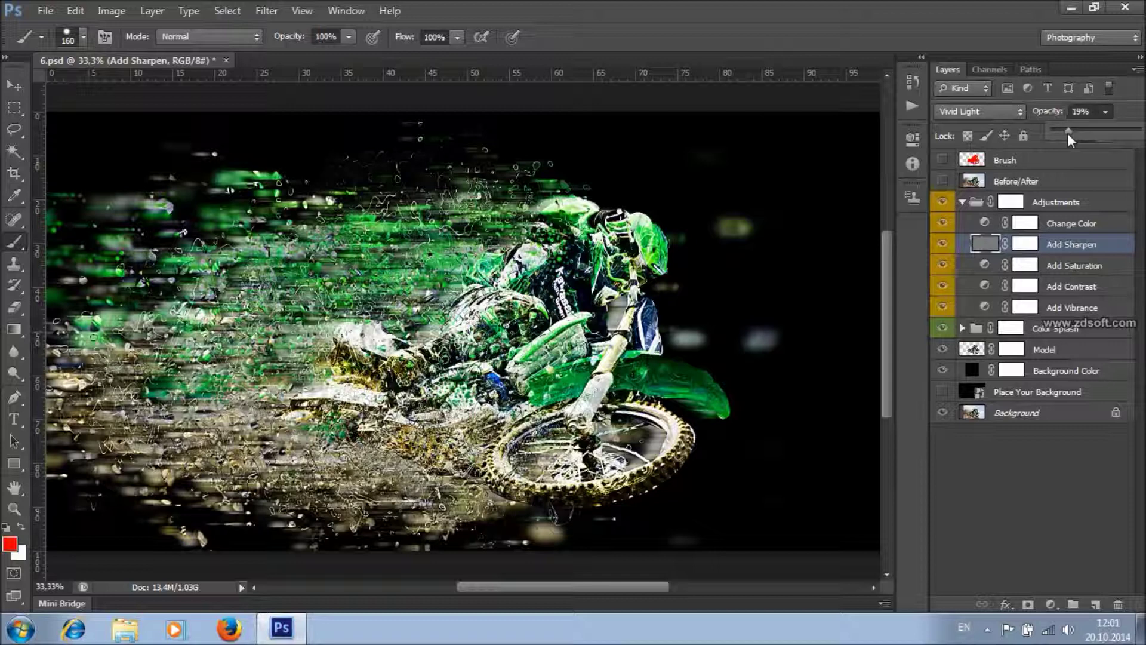
{"action": "left_click_drag", "start_coordinate": [1059, 131], "coordinate": [1138, 130]}
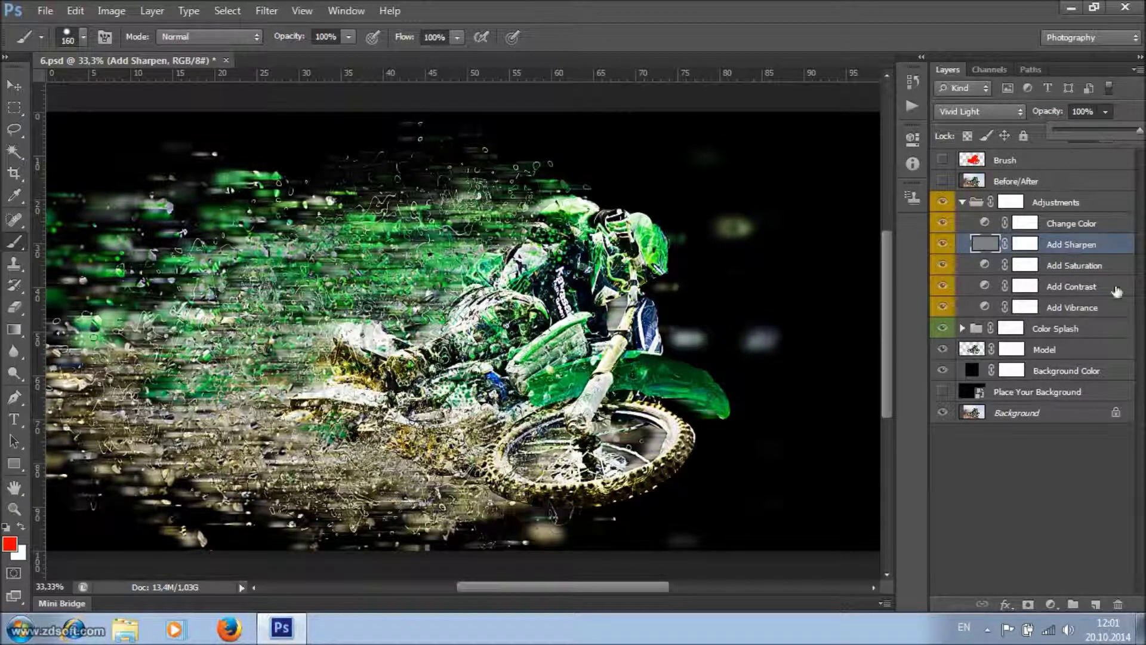
- Try different saturation levels on the Add Saturation adjustment layer and set its saturation to +60
{"action": "left_click", "coordinate": [1111, 267]}
{"action": "left_click", "coordinate": [1108, 268]}
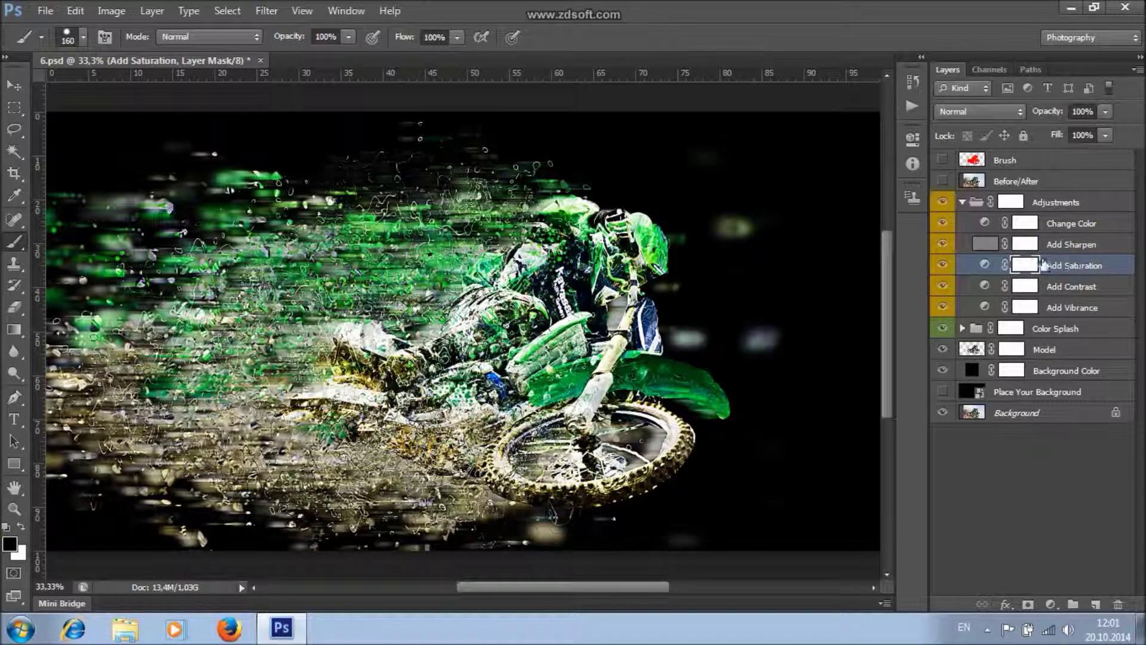
{"action": "double_click", "coordinate": [984, 265]}
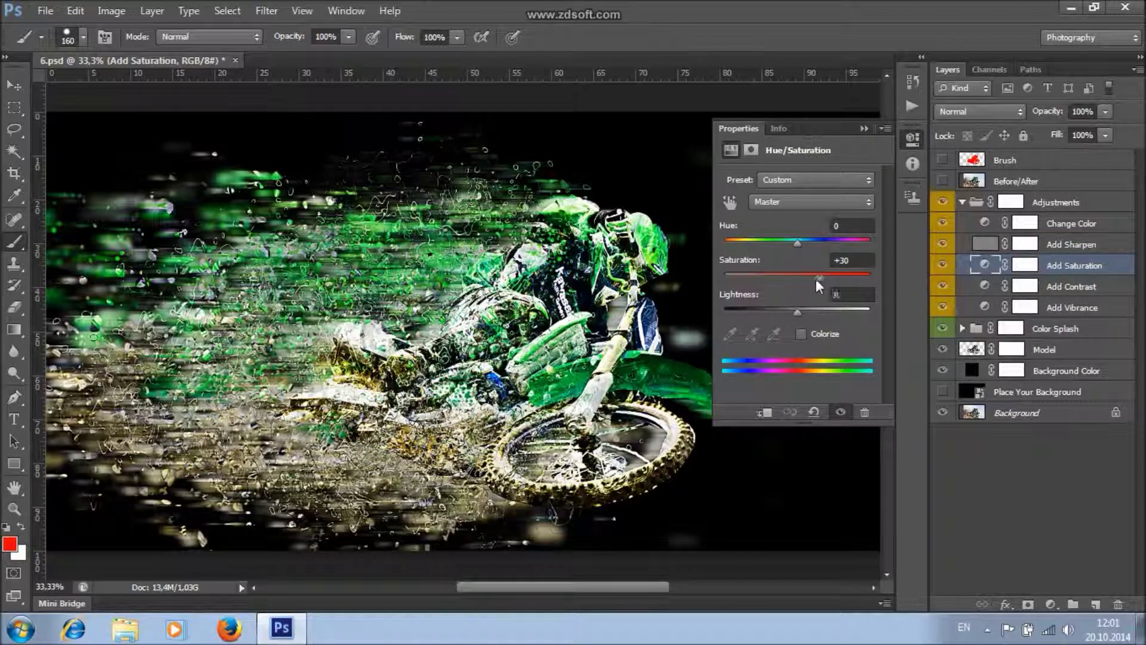
{"action": "left_click_drag", "start_coordinate": [819, 278], "coordinate": [844, 277]}
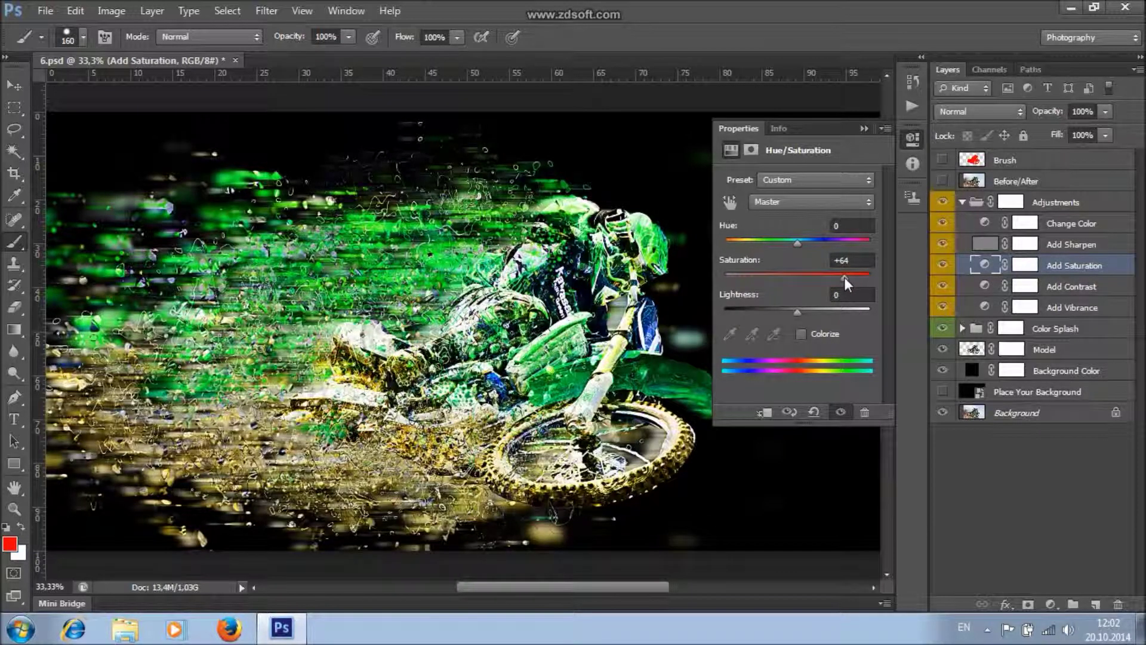
{"action": "left_click_drag", "start_coordinate": [840, 278], "coordinate": [818, 279]}
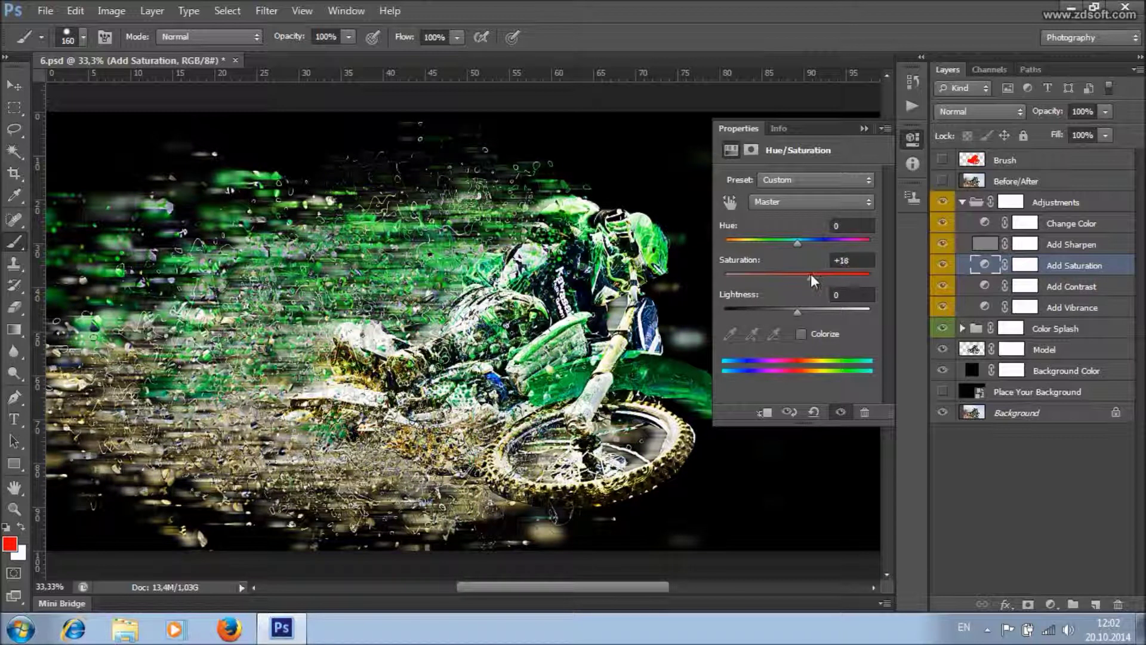
{"action": "left_click_drag", "start_coordinate": [832, 278], "coordinate": [841, 277]}
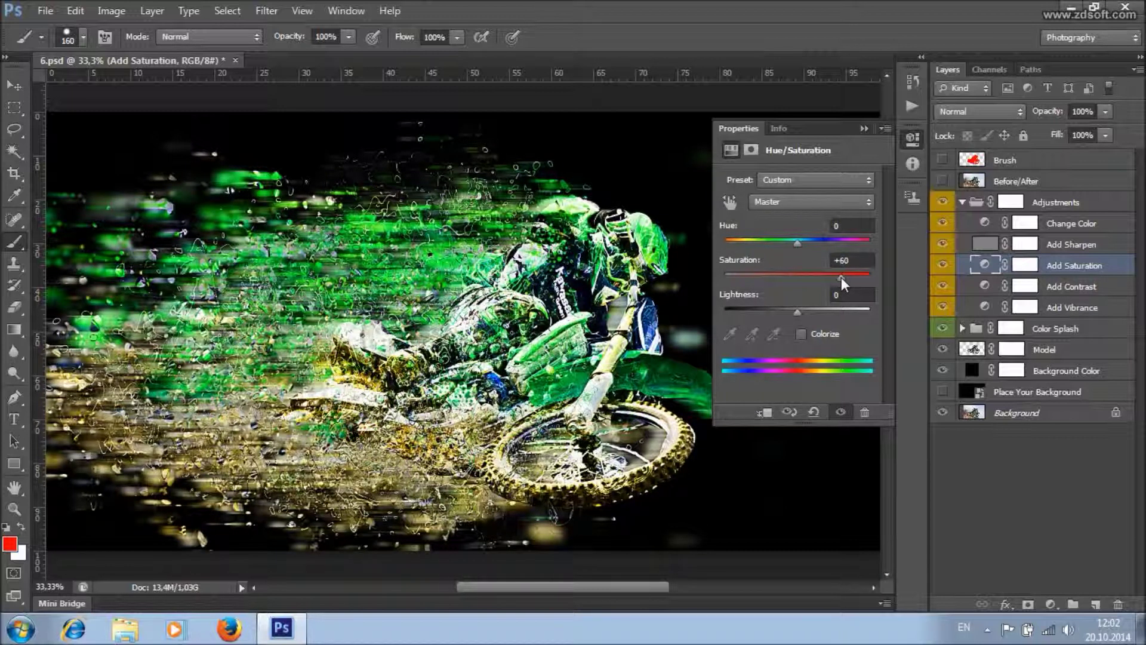
{"action": "left_click", "coordinate": [865, 128]}
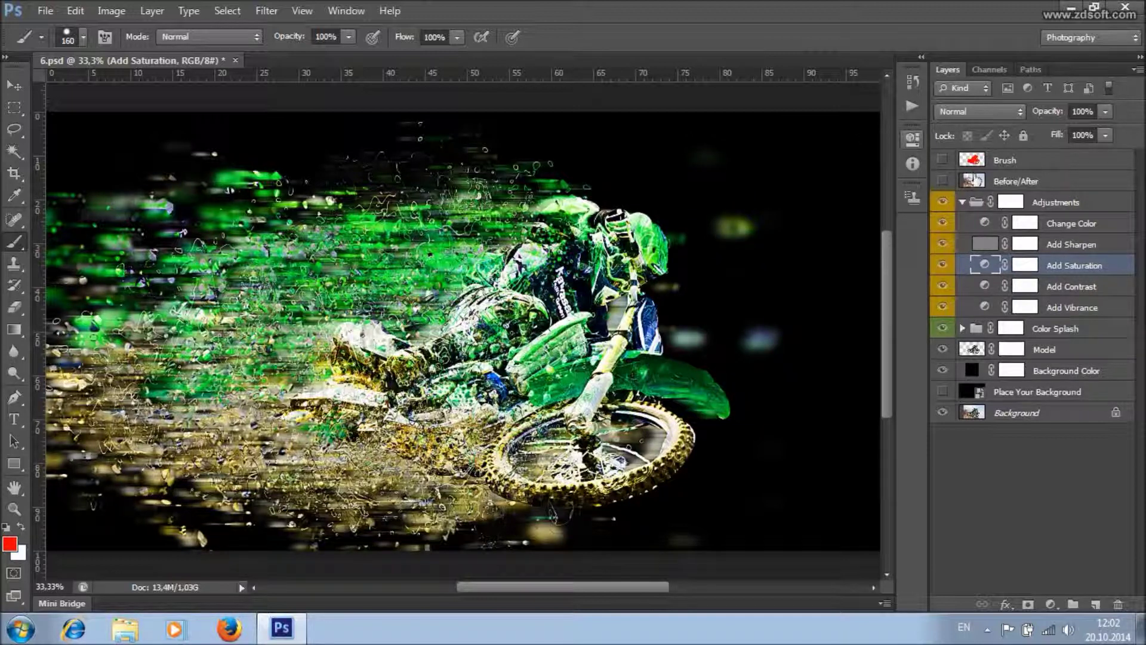
- Try the Add Contrast layer at 60% opacity and return its opacity to 25%
{"action": "left_click", "coordinate": [1095, 288]}
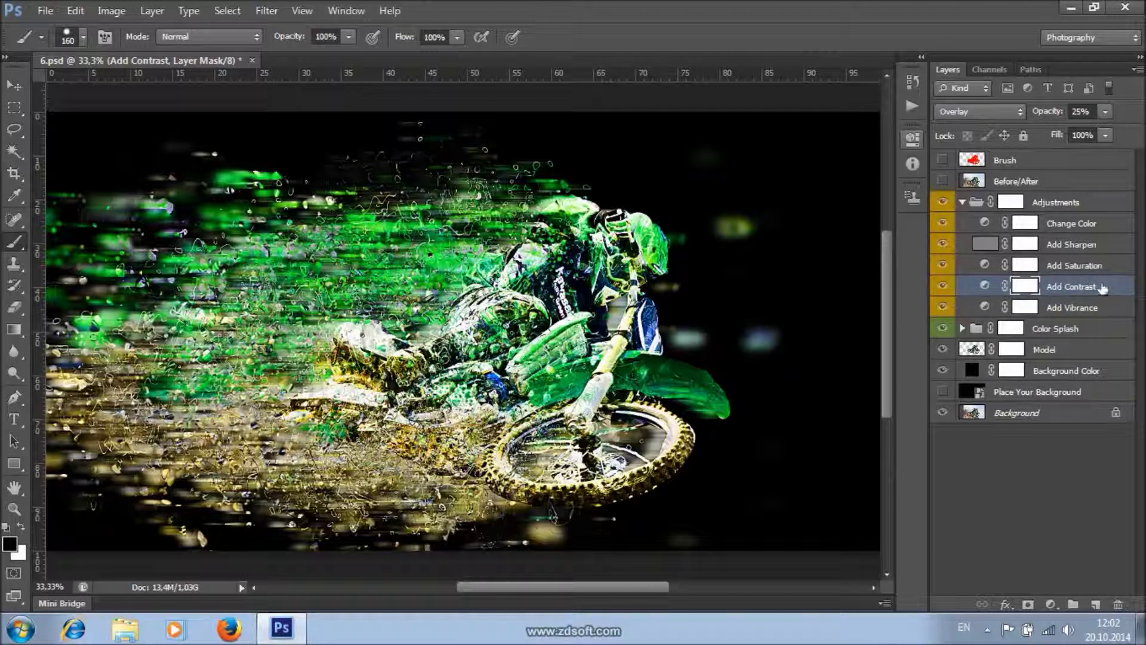
{"action": "left_click", "coordinate": [1104, 113]}
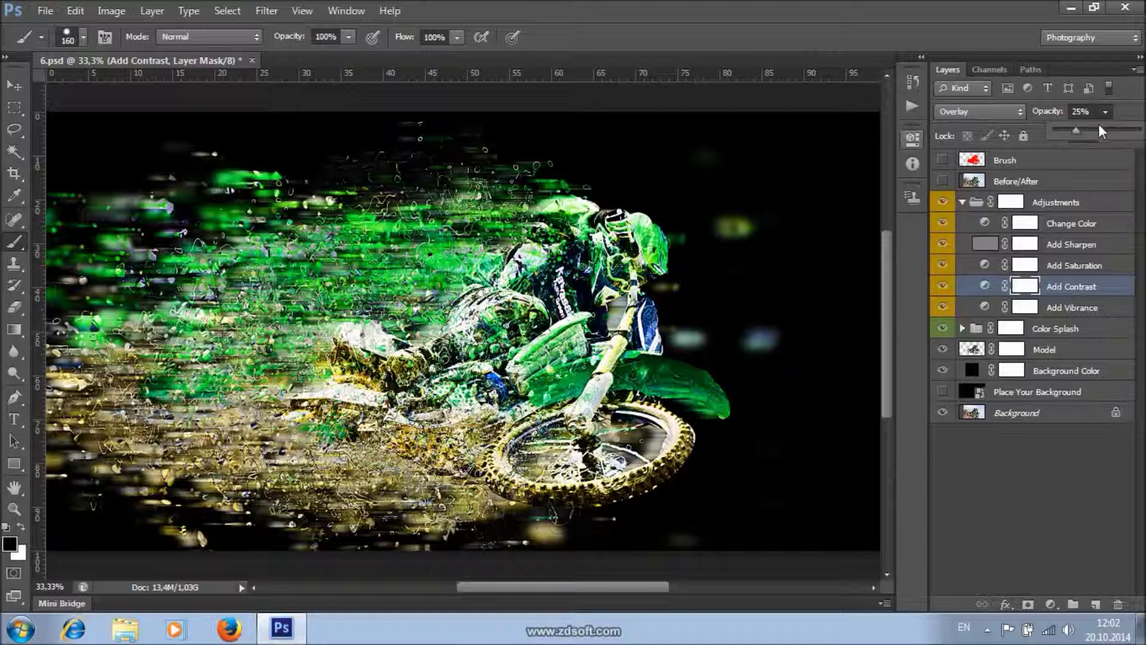
{"action": "mouse_move", "coordinate": [1097, 128]}
{"action": "left_mouse_down"}
{"action": "mouse_move", "coordinate": [1138, 133]}
{"action": "mouse_move", "coordinate": [1105, 133]}
{"action": "left_mouse_up"}
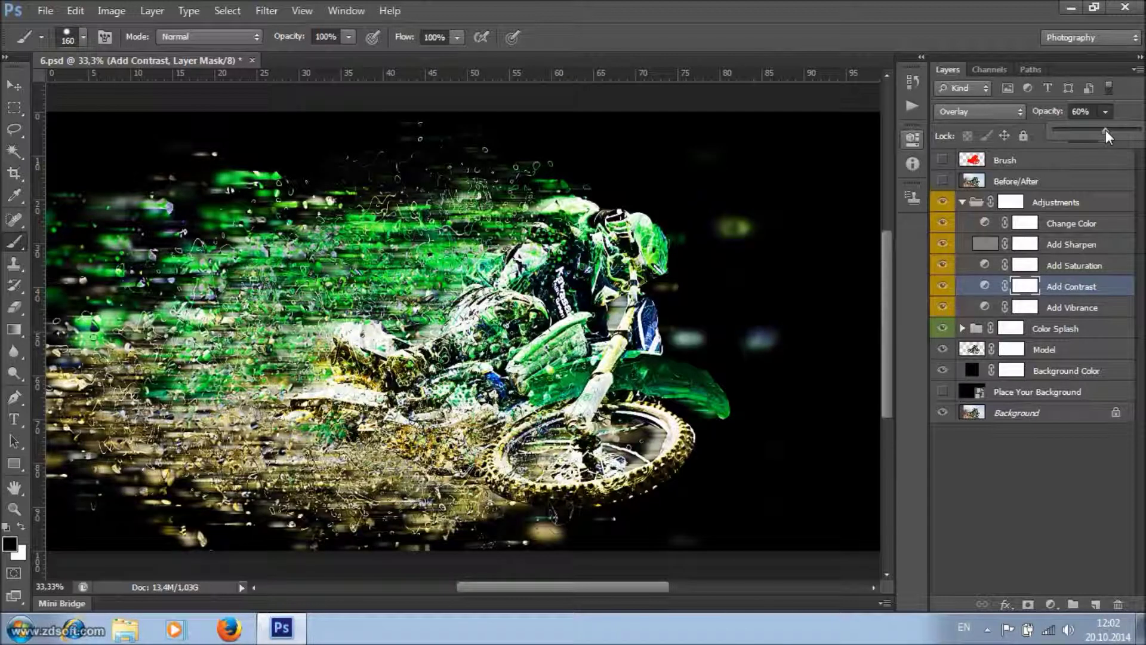
{"action": "left_click_drag", "start_coordinate": [1063, 127], "coordinate": [1079, 130]}
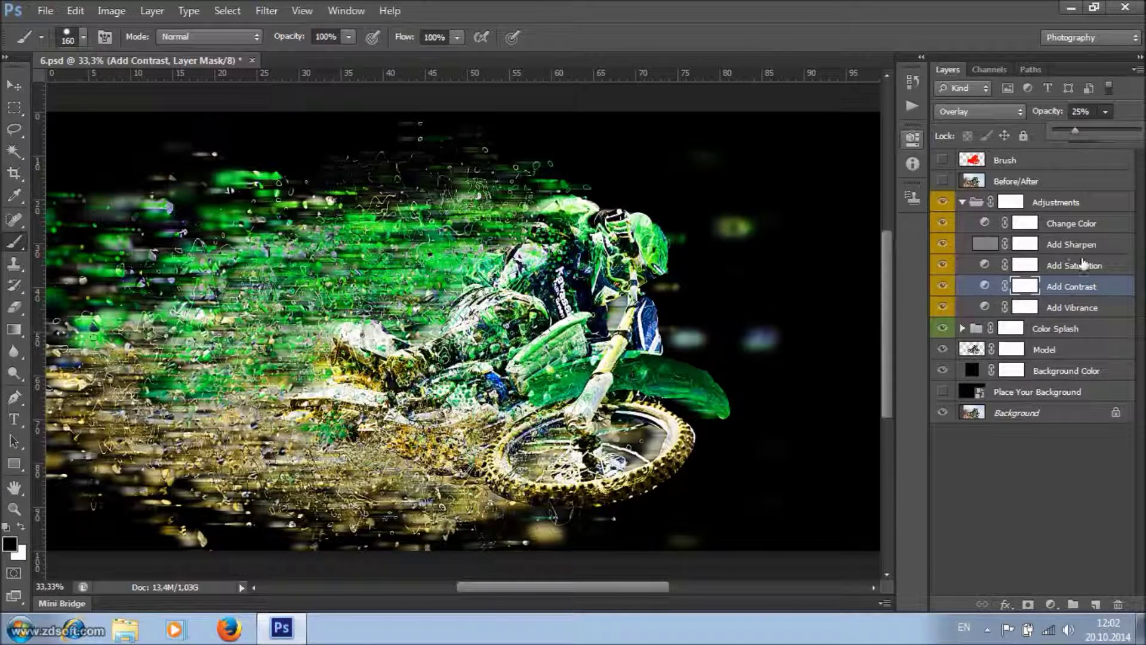
- Set the saturation of the Add Vibrance adjustment layer to +13
{"action": "left_click", "coordinate": [1098, 309]}
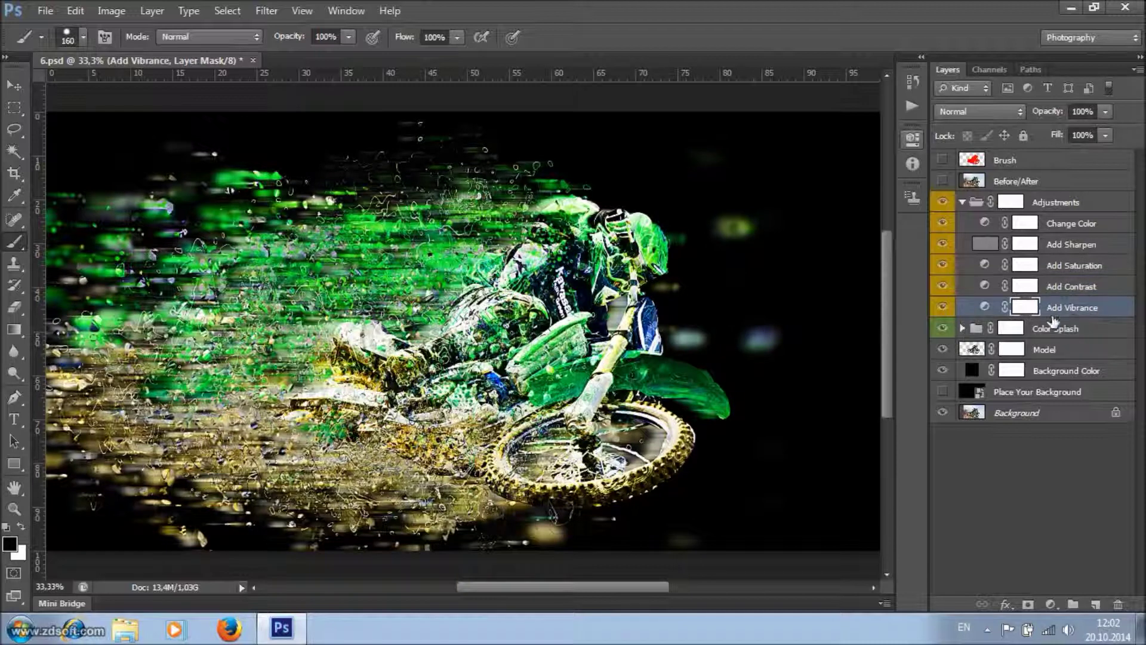
{"action": "double_click", "coordinate": [985, 309]}
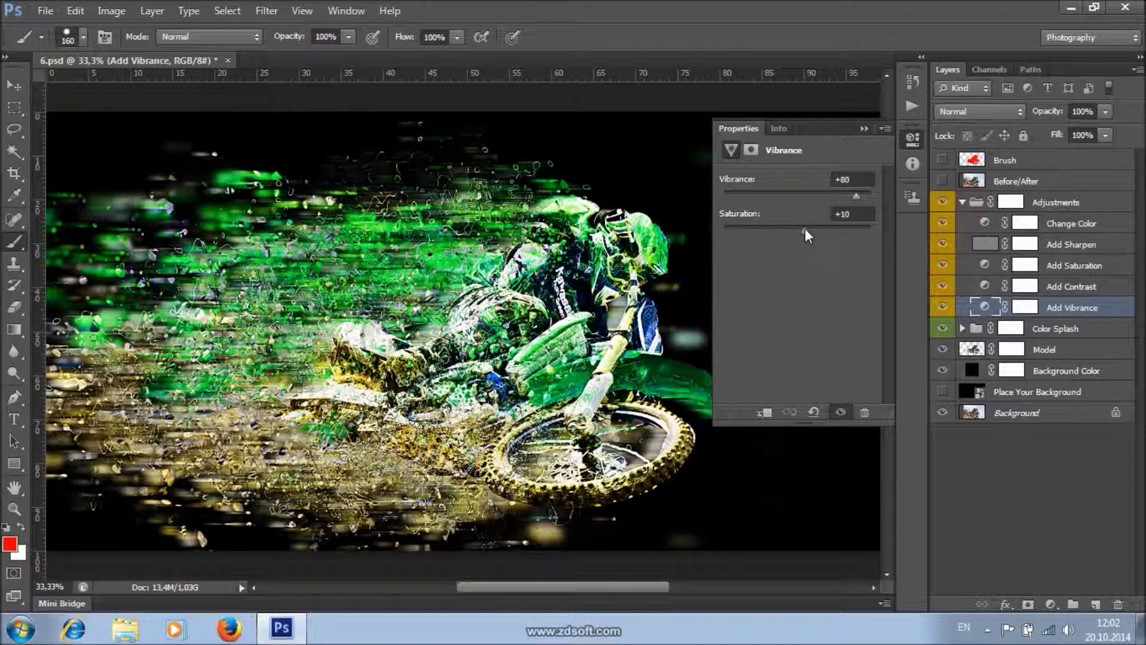
{"action": "mouse_move", "coordinate": [805, 231]}
{"action": "left_mouse_down"}
{"action": "mouse_move", "coordinate": [816, 231]}
{"action": "mouse_move", "coordinate": [790, 231]}
{"action": "mouse_move", "coordinate": [808, 231]}
{"action": "left_mouse_up"}
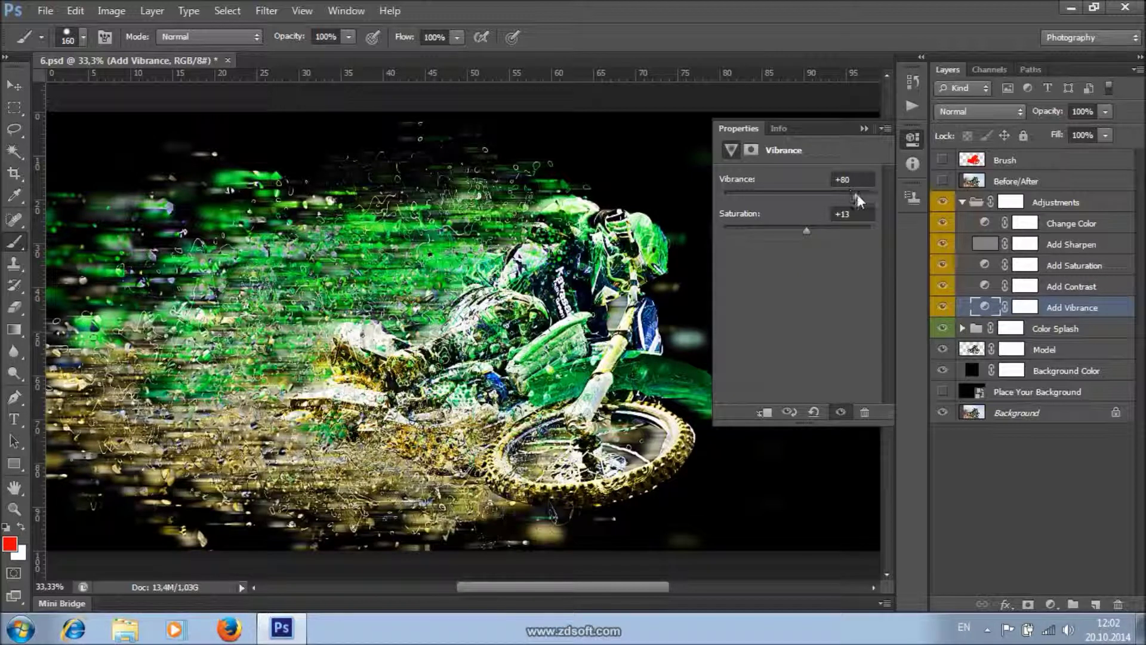
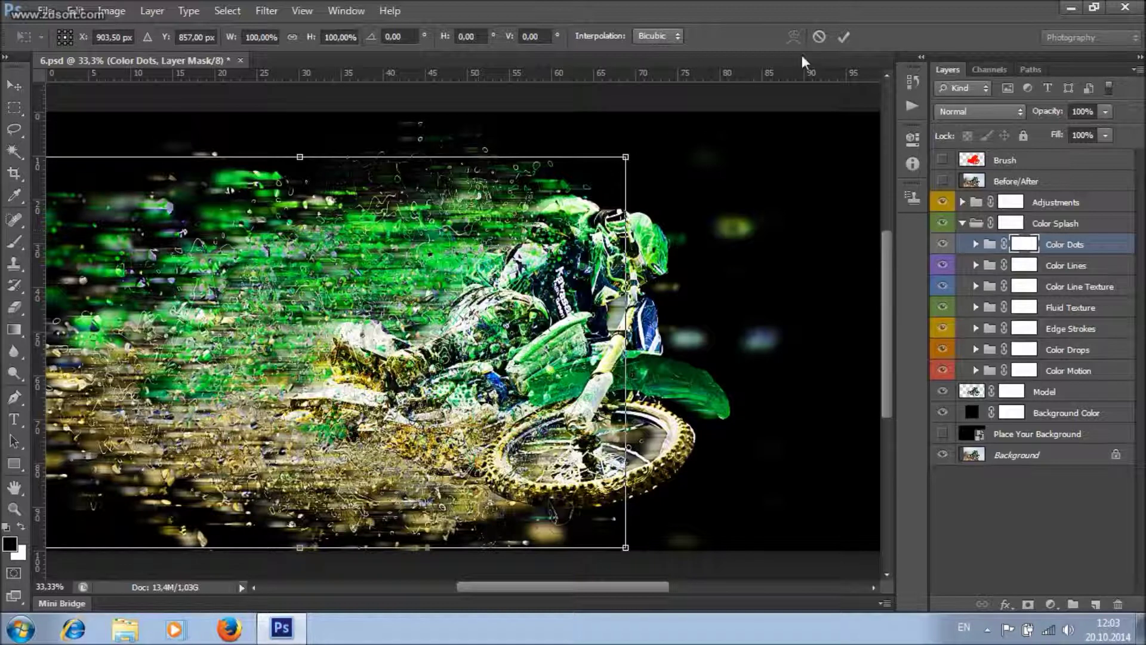
- Cancel the Color Dots transform and try hiding part of the group by brushing black on its layer mask
{"action": "left_click", "coordinate": [821, 38]}
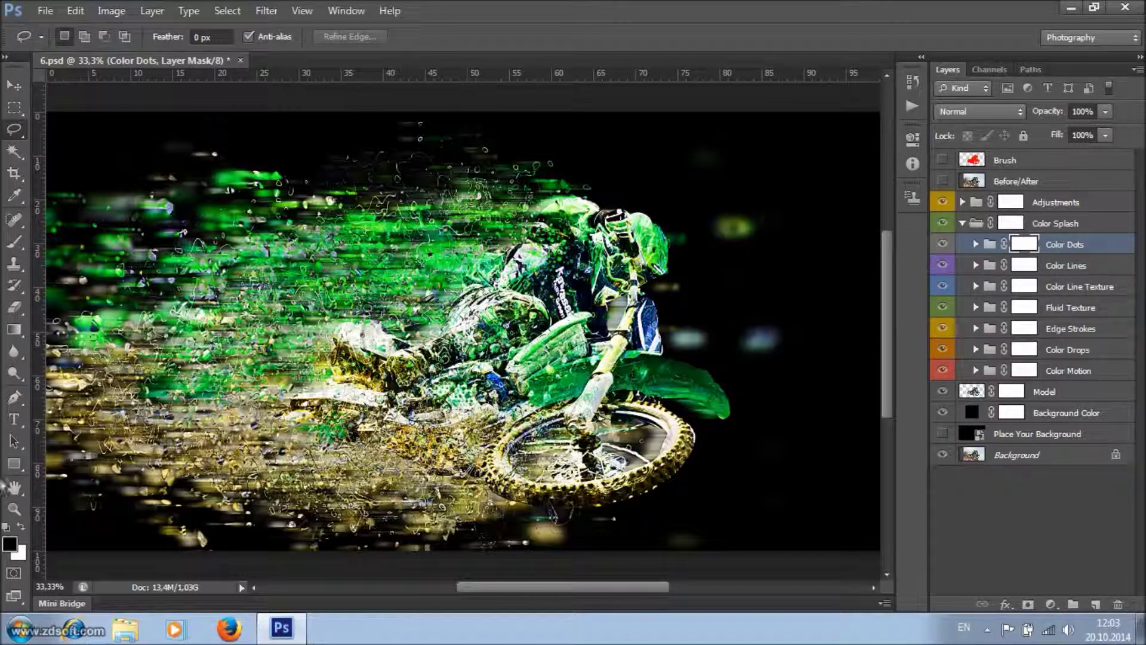
{"action": "left_click", "coordinate": [14, 241]}
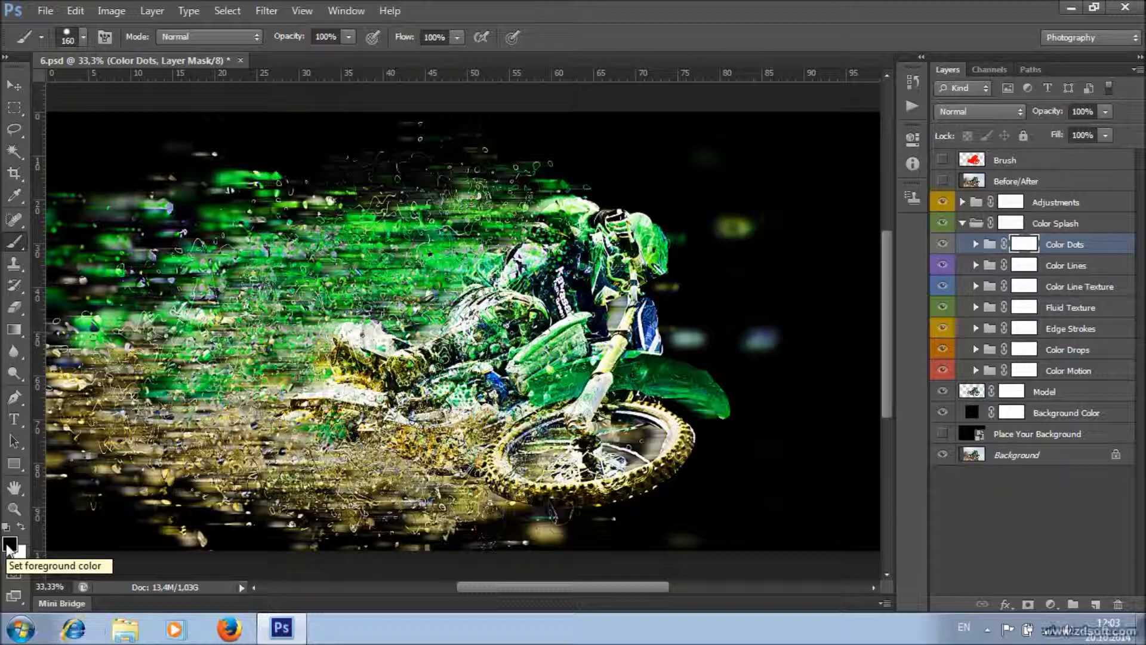
{"action": "mouse_move", "coordinate": [91, 228]}
{"action": "left_mouse_down"}
{"action": "mouse_move", "coordinate": [69, 226]}
{"action": "mouse_move", "coordinate": [69, 201]}
{"action": "mouse_move", "coordinate": [90, 232]}
{"action": "mouse_move", "coordinate": [88, 276]}
{"action": "mouse_move", "coordinate": [129, 231]}
{"action": "left_mouse_up"}
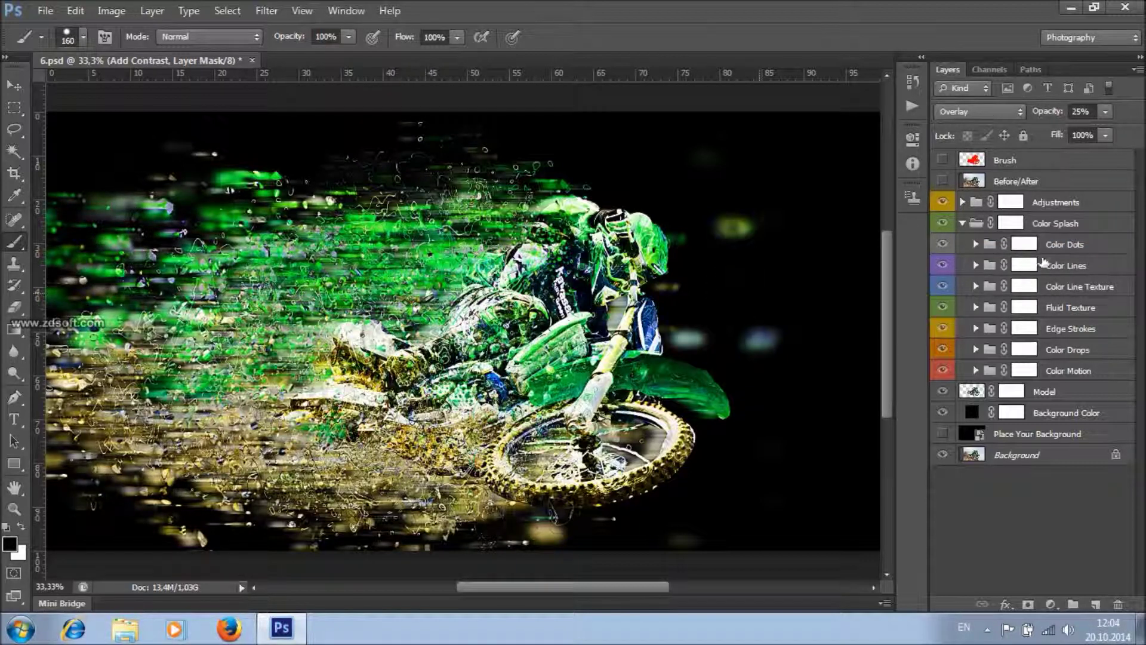
- Duplicate the Color Dot 1, 3 and 4 layers in the Color Dots group and move the copies slightly across the image
{"action": "left_click", "coordinate": [975, 245]}
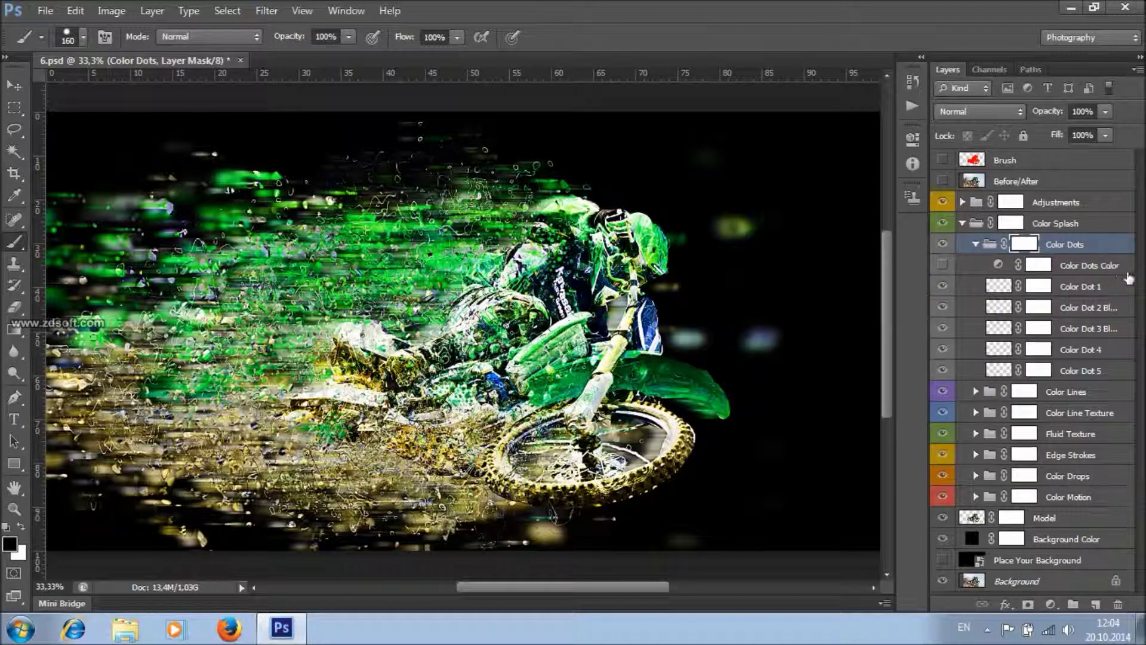
{"action": "left_click", "coordinate": [1105, 292]}
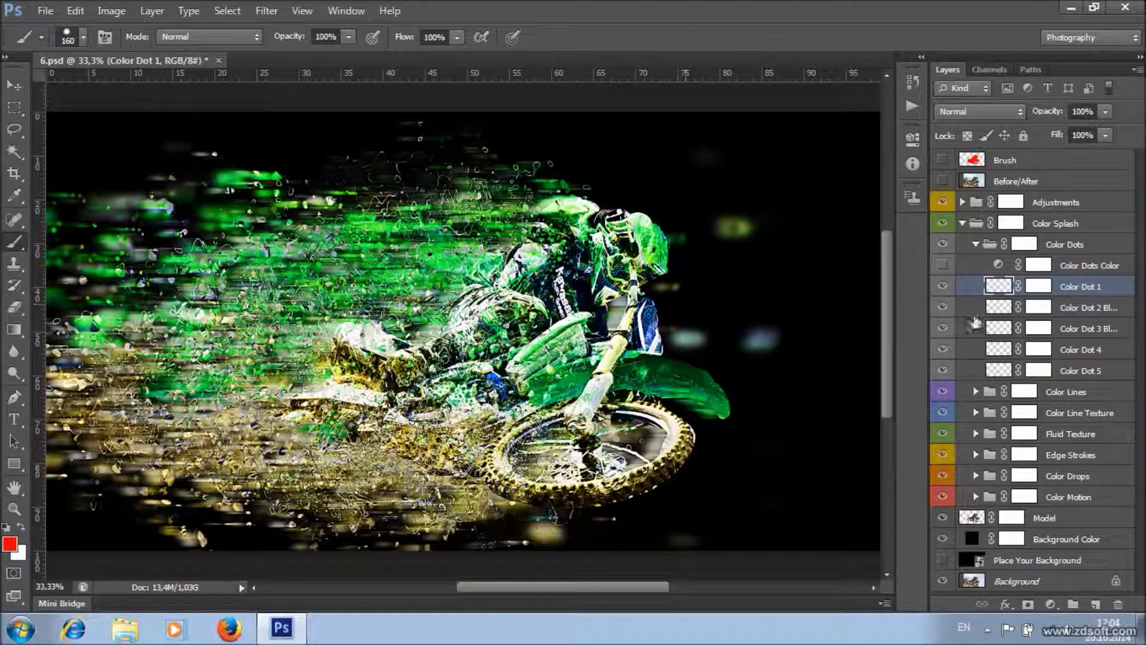
{"action": "left_click", "coordinate": [1046, 289]}
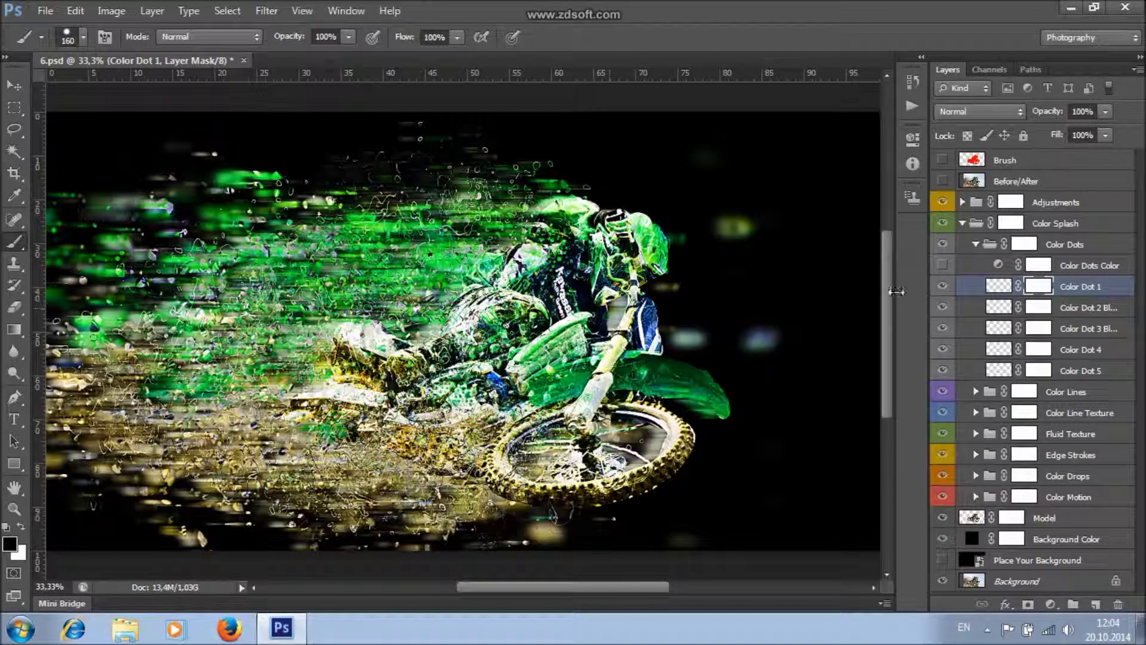
{"action": "left_click", "coordinate": [1092, 334], "text": "ctrl"}
{"action": "left_click", "coordinate": [1110, 352], "text": "ctrl"}
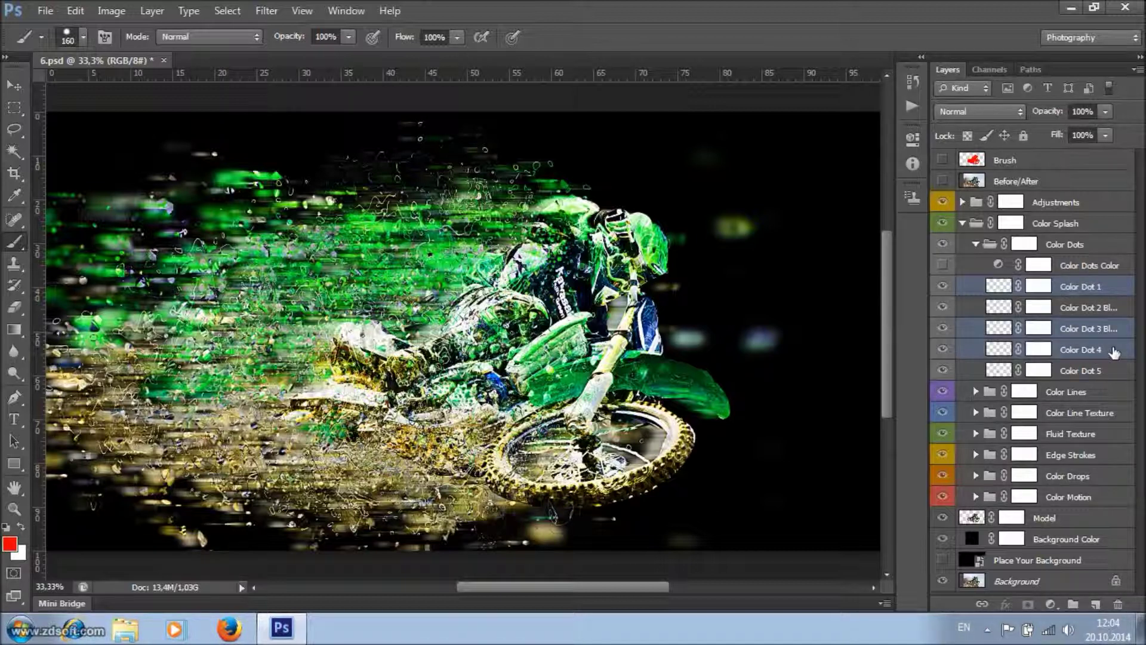
{"action": "right_click", "coordinate": [1108, 344]}
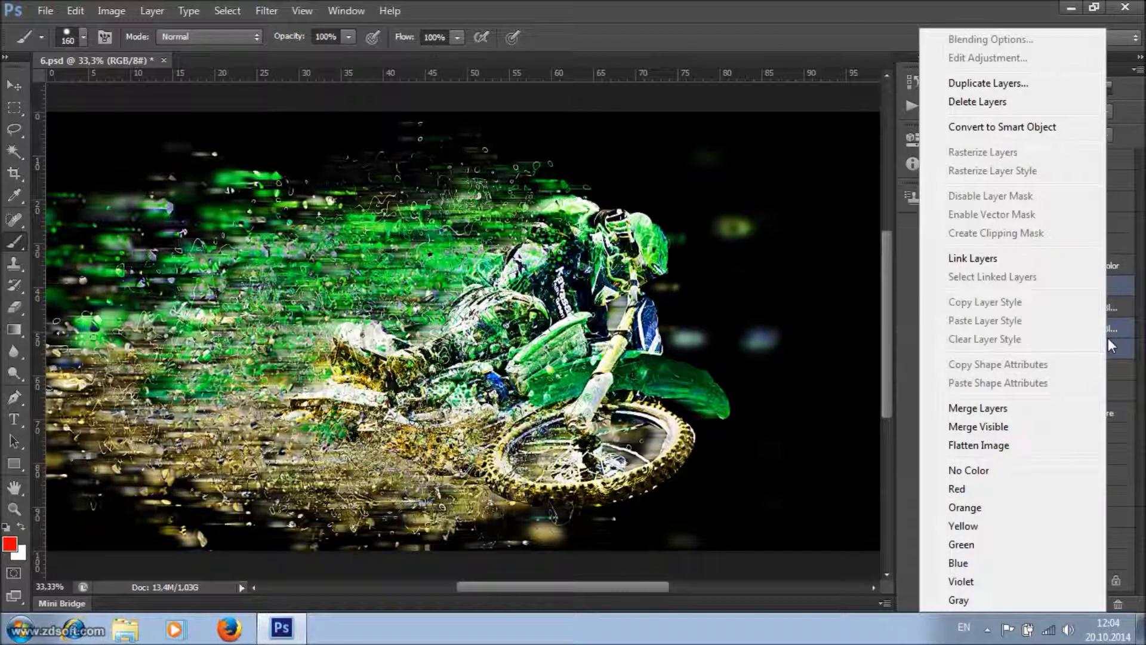
{"action": "left_click", "coordinate": [1015, 83]}
{"action": "left_click", "coordinate": [719, 187]}
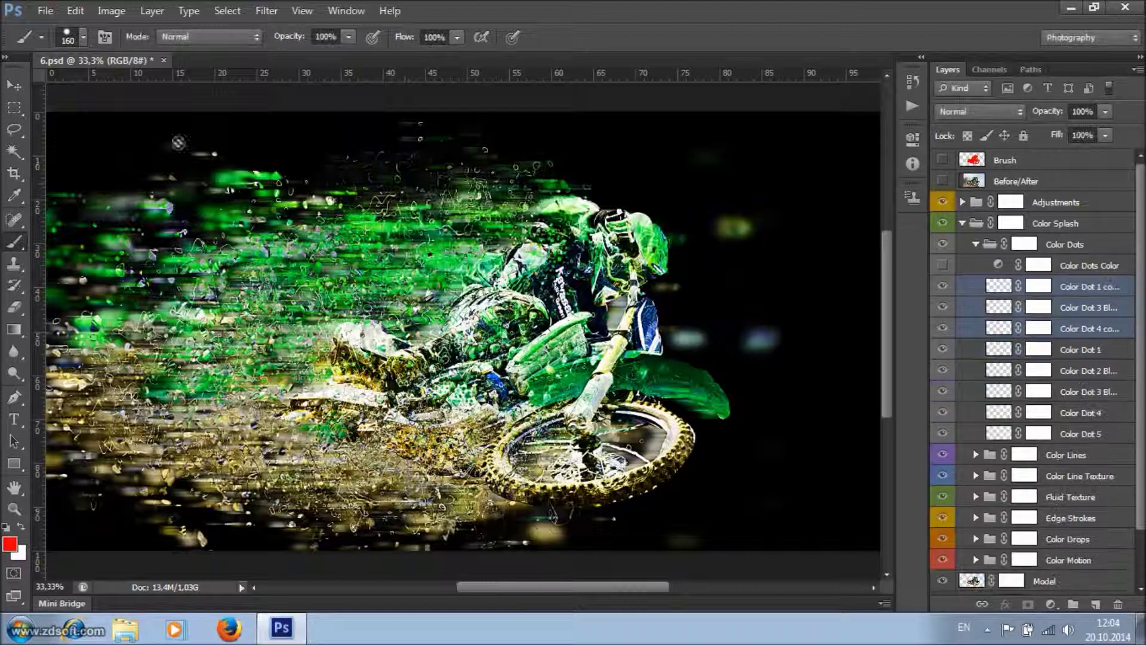
{"action": "left_click", "coordinate": [15, 85]}
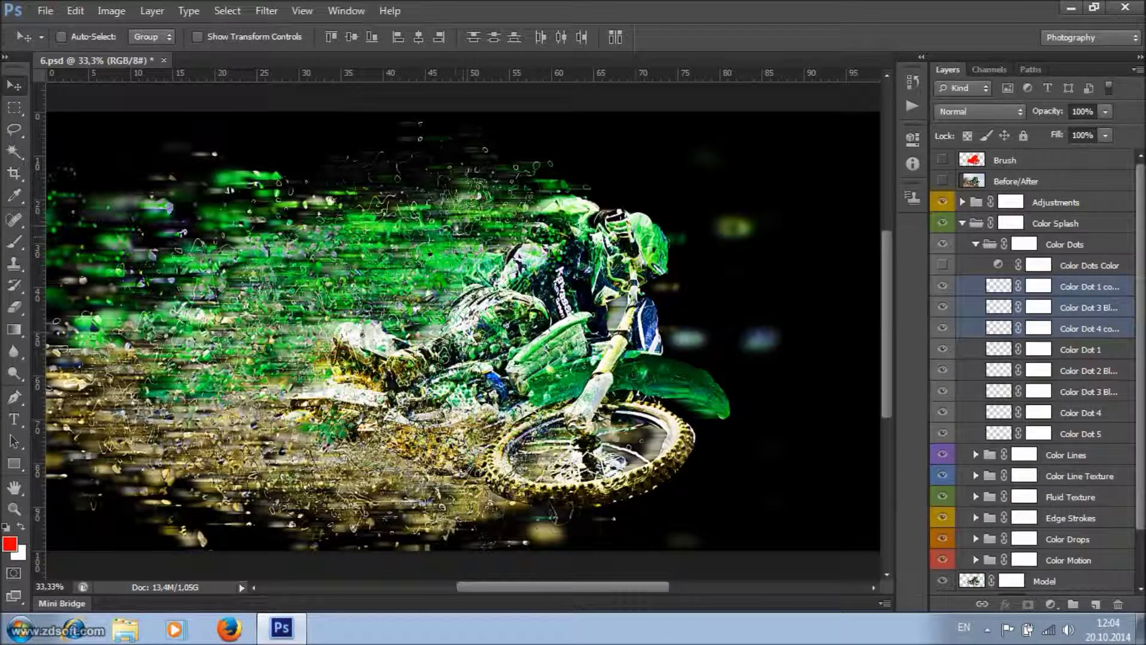
{"action": "mouse_move", "coordinate": [423, 191]}
{"action": "left_mouse_down"}
{"action": "mouse_move", "coordinate": [396, 185]}
{"action": "mouse_move", "coordinate": [408, 197]}
{"action": "left_mouse_up"}
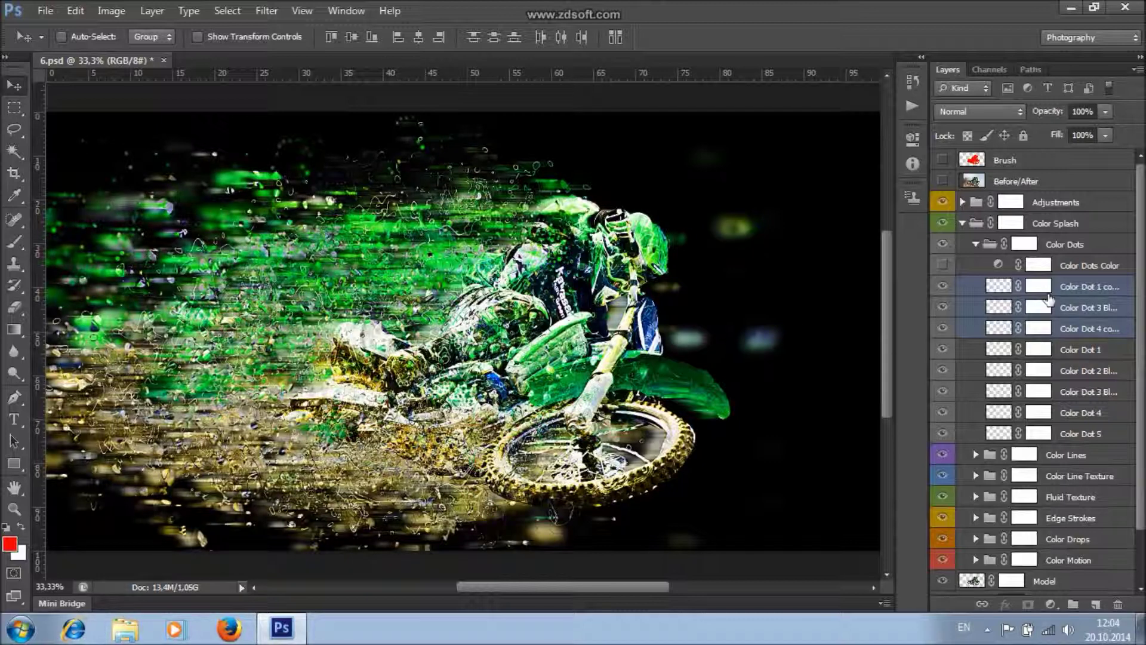
- Show the Color Dots Color adjustment layer with its hue set to +84 and collapse the Color Dots group
{"action": "left_click", "coordinate": [1037, 267]}
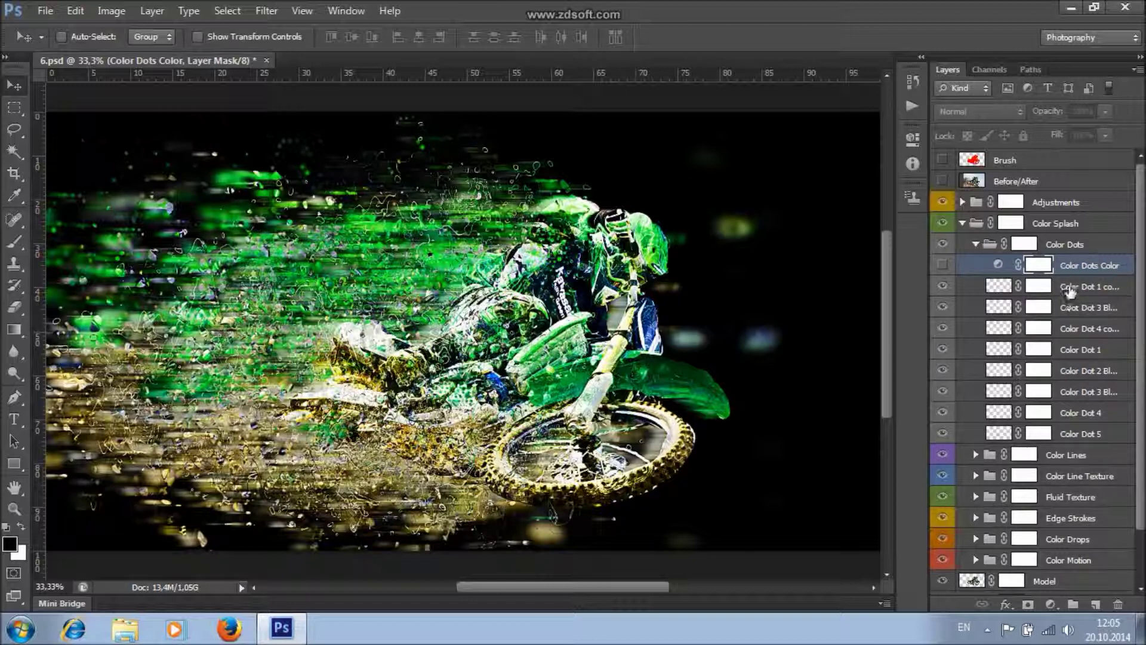
{"action": "double_click", "coordinate": [999, 266]}
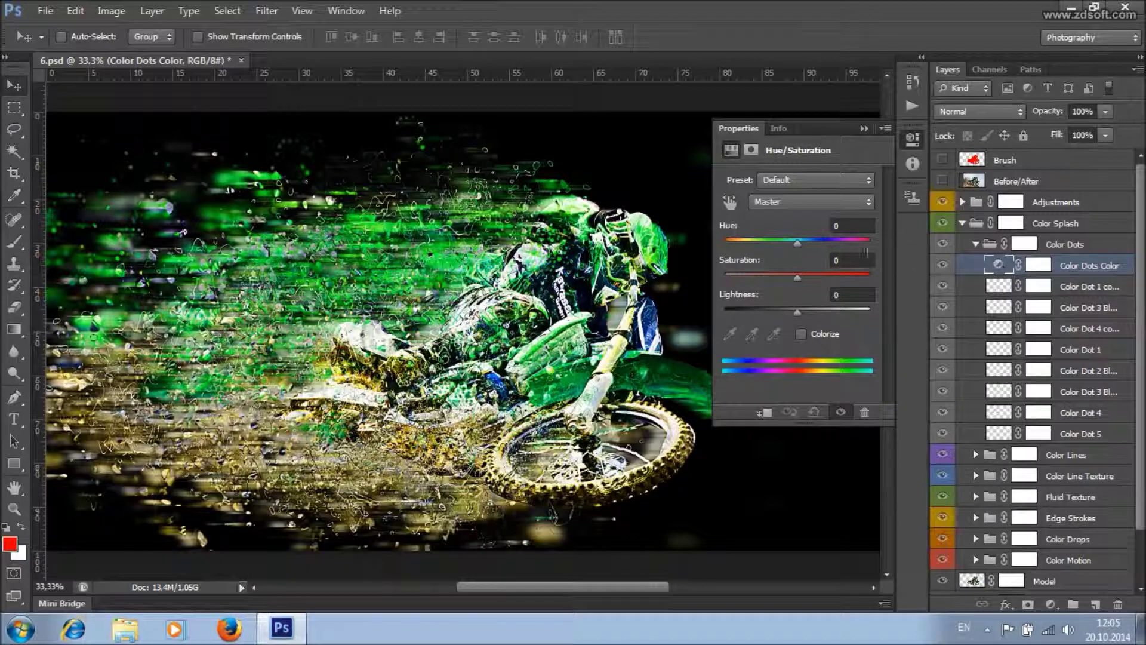
{"action": "left_click_drag", "start_coordinate": [798, 242], "coordinate": [845, 246]}
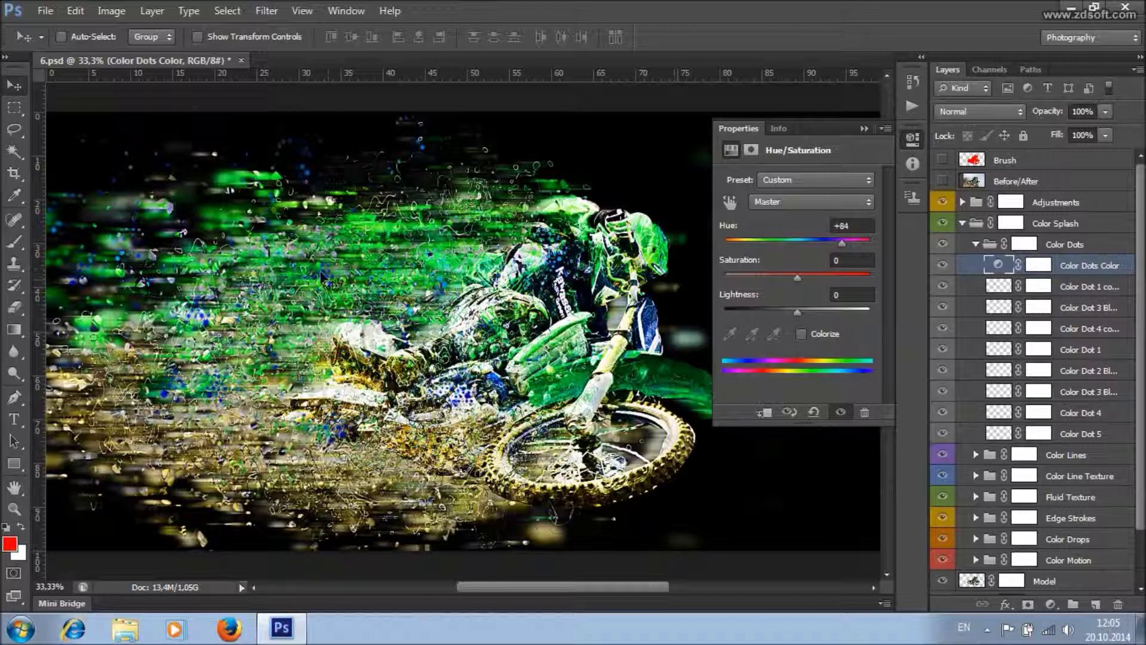
{"action": "left_click", "coordinate": [864, 129]}
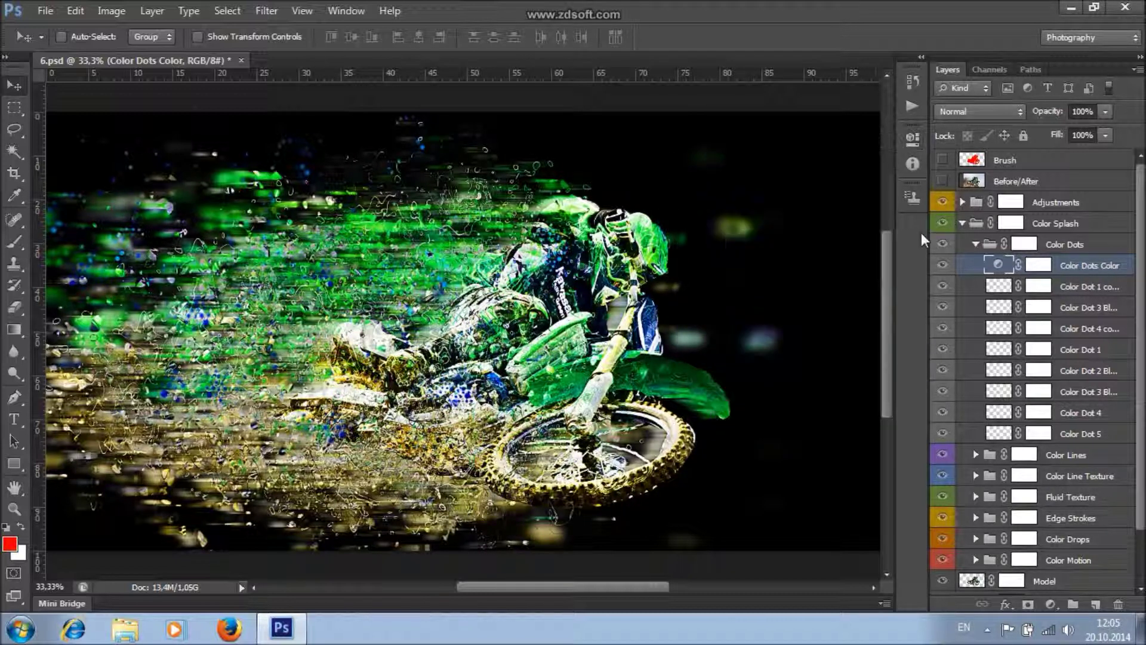
{"action": "left_click", "coordinate": [975, 245]}
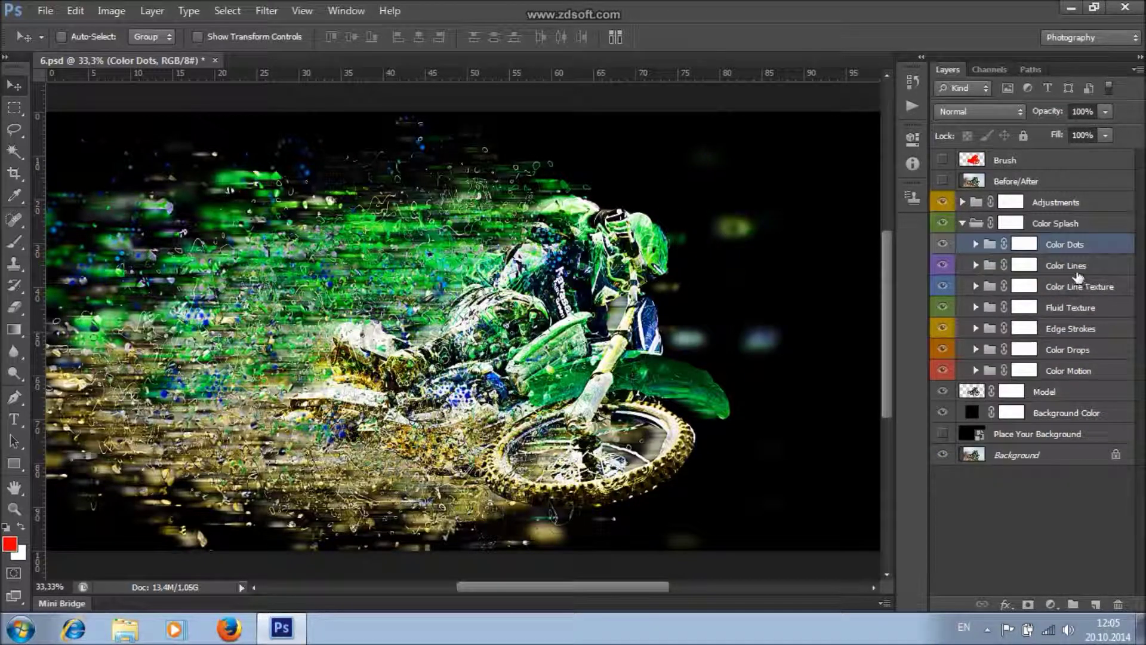
- Expand the Color Lines group and examine its contribution to the effect by hiding and showing it
{"action": "left_click", "coordinate": [1073, 268]}
{"action": "left_click", "coordinate": [976, 266]}
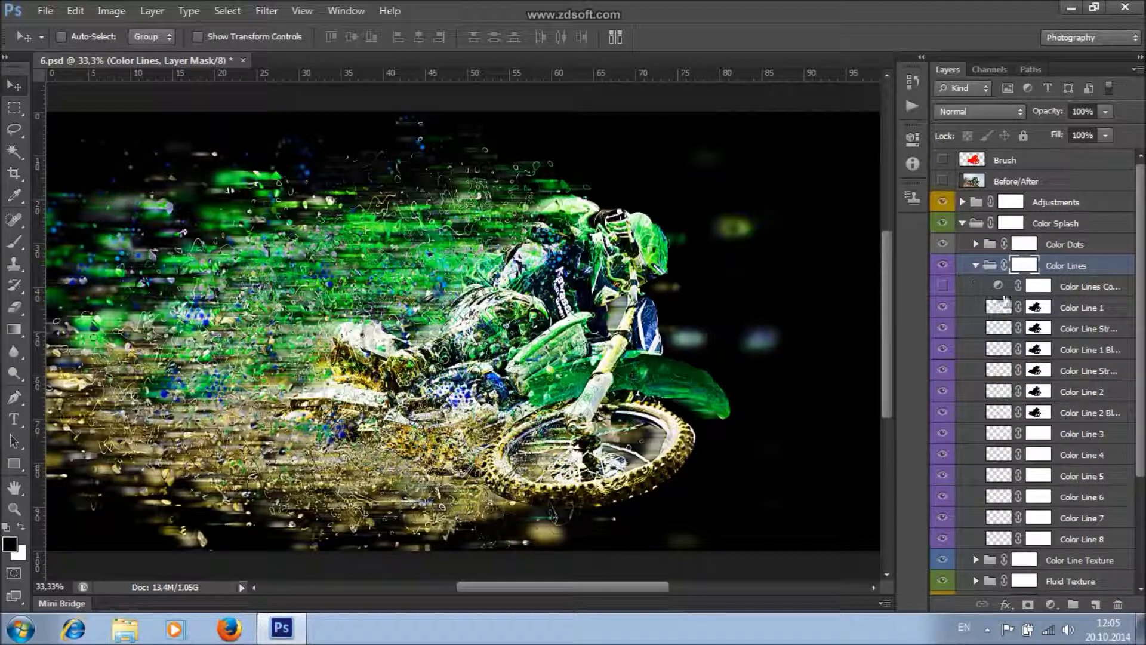
{"action": "left_click", "coordinate": [948, 271]}
{"action": "left_click", "coordinate": [945, 270]}
{"action": "scroll", "coordinate": [1078, 274], "scroll_direction": "down", "scroll_amount": 2}
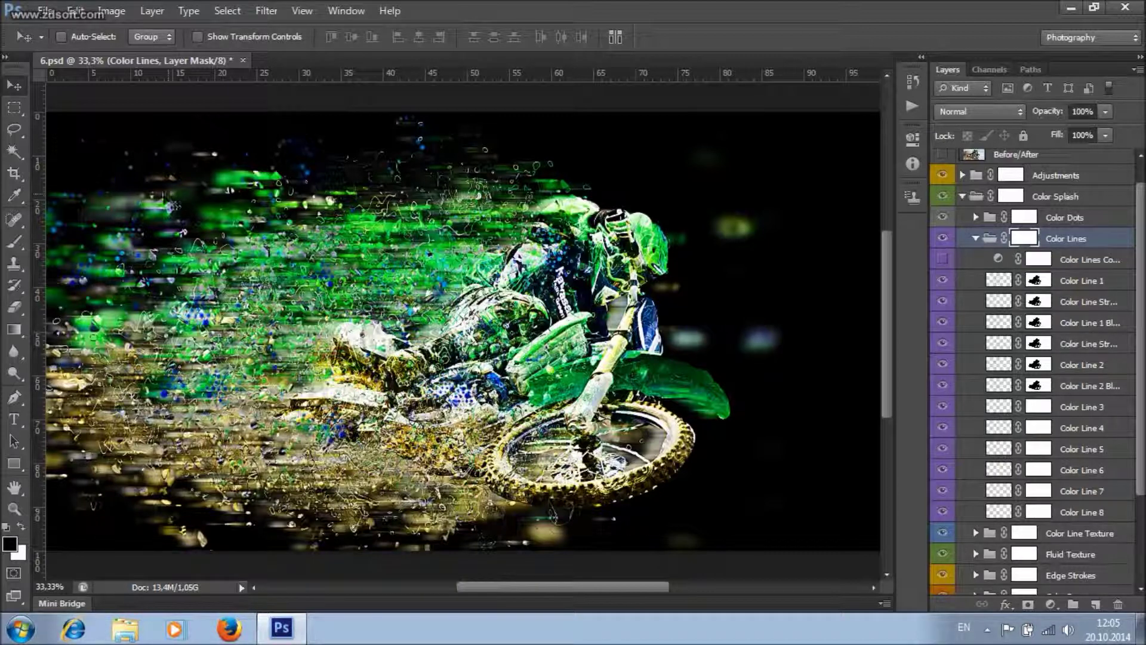
- Try brushing black on the Color Lines group's mask over the green streaks behind the rider, and undo the stroke
{"action": "left_click", "coordinate": [15, 242]}
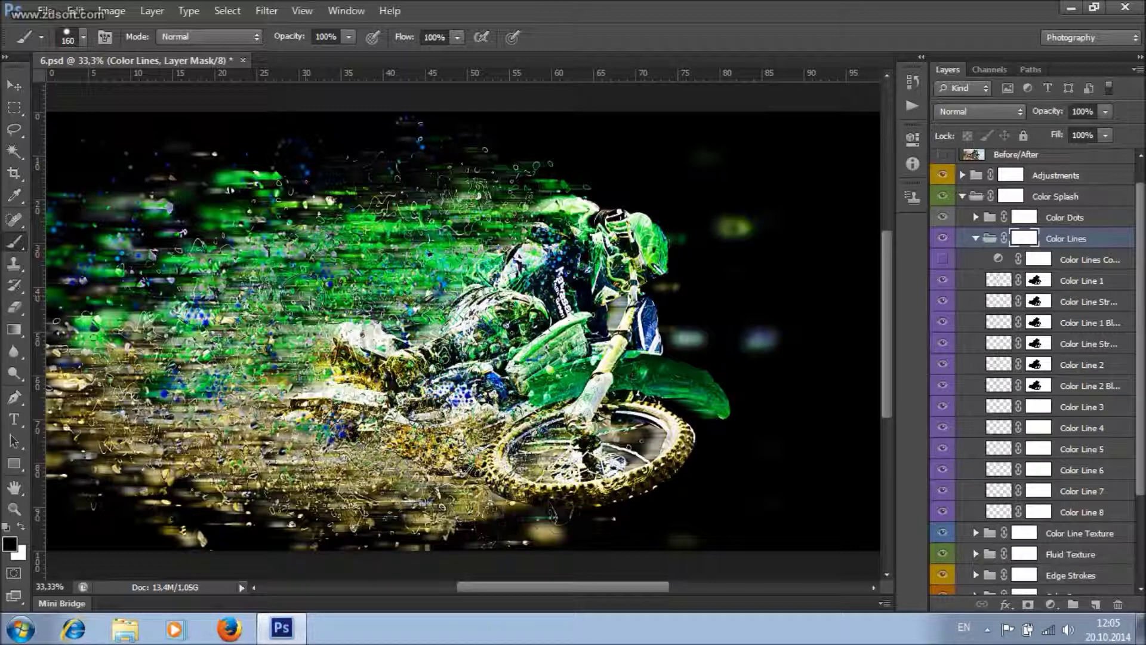
{"action": "mouse_move", "coordinate": [369, 238]}
{"action": "left_mouse_down"}
{"action": "mouse_move", "coordinate": [391, 173]}
{"action": "mouse_move", "coordinate": [371, 166]}
{"action": "mouse_move", "coordinate": [376, 179]}
{"action": "left_mouse_up"}
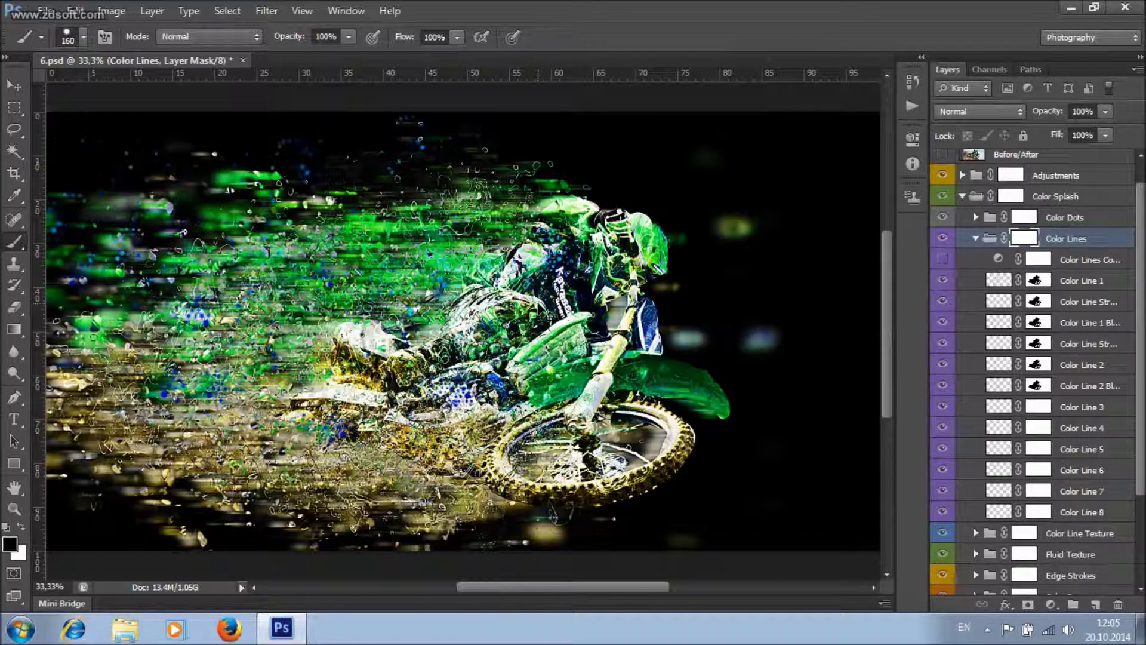
{"action": "key", "text": "ctrl+z"}
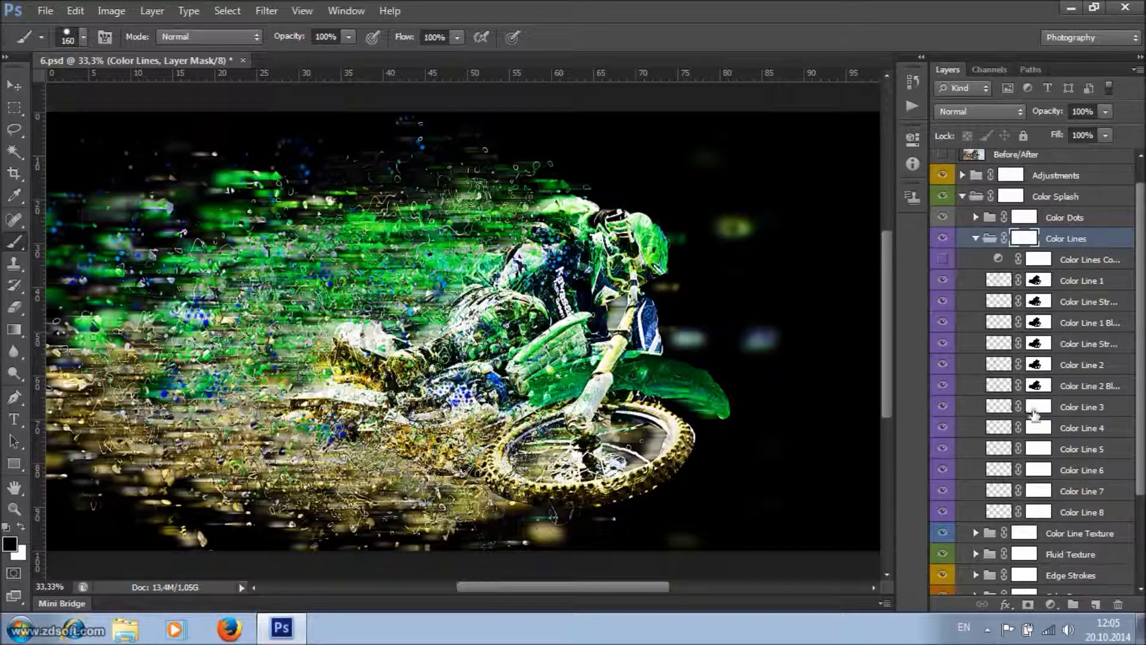
- Show the Color Lines Color adjustment layer in the Color Lines group and set its hue to +160
{"action": "left_click", "coordinate": [1081, 409]}
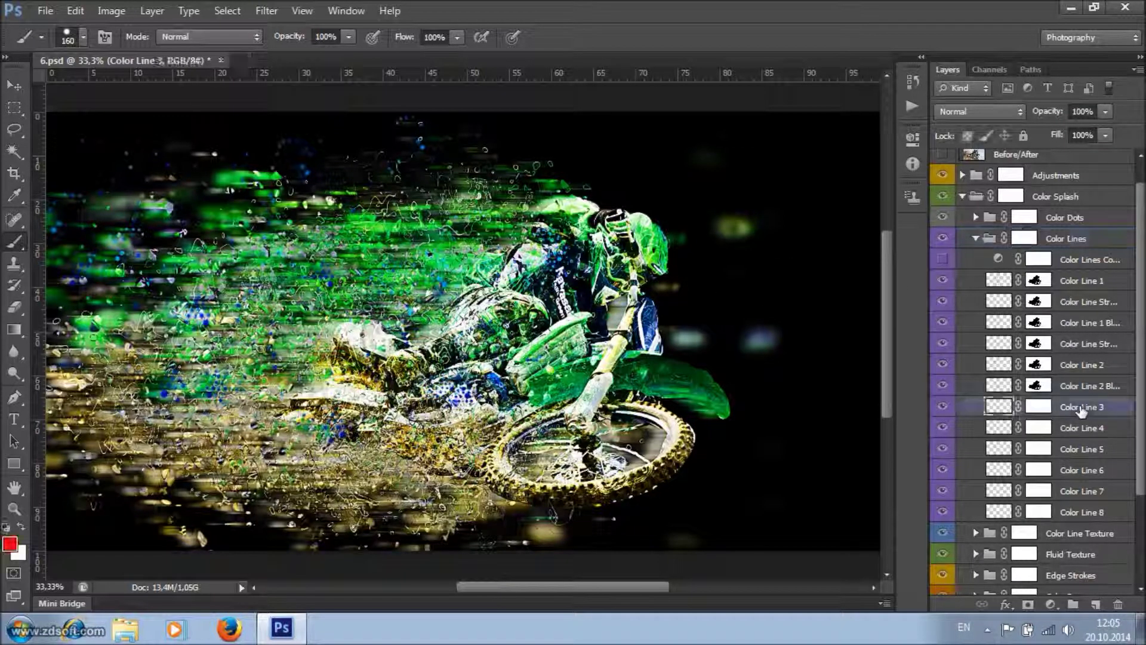
{"action": "left_click", "coordinate": [1038, 407]}
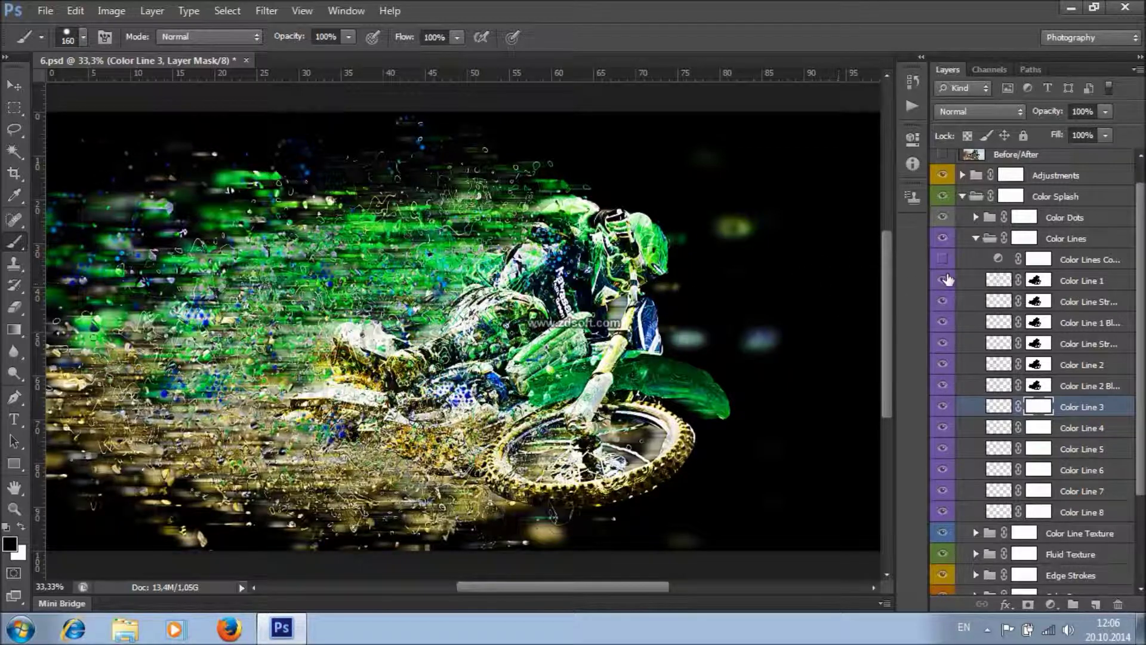
{"action": "left_click", "coordinate": [1070, 261]}
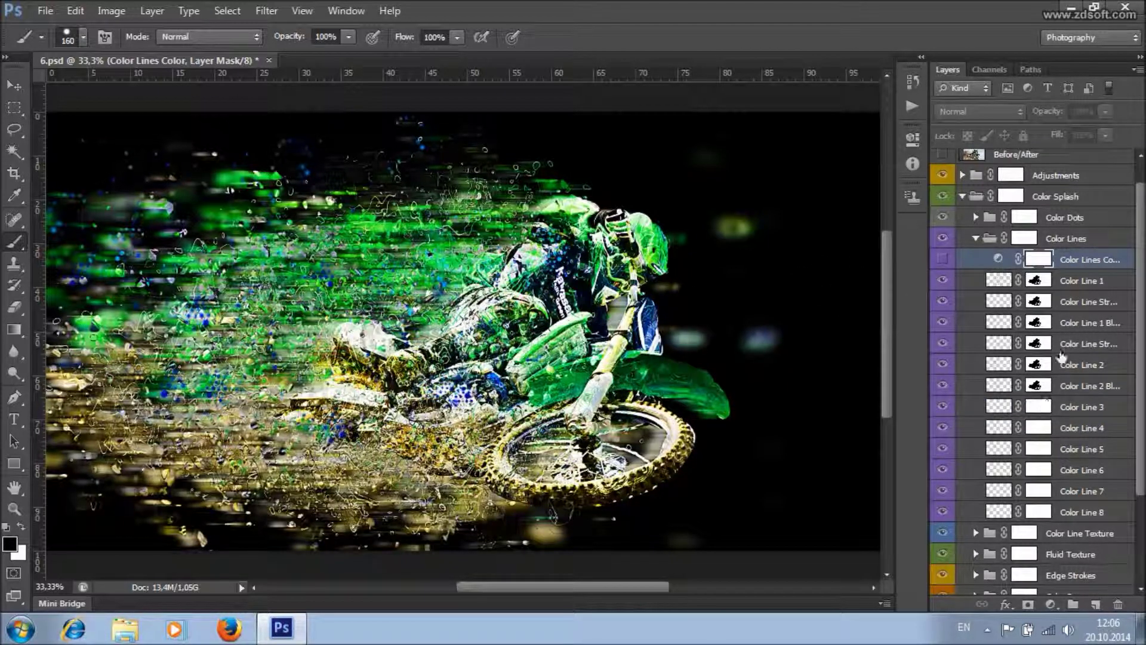
{"action": "left_click", "coordinate": [942, 259]}
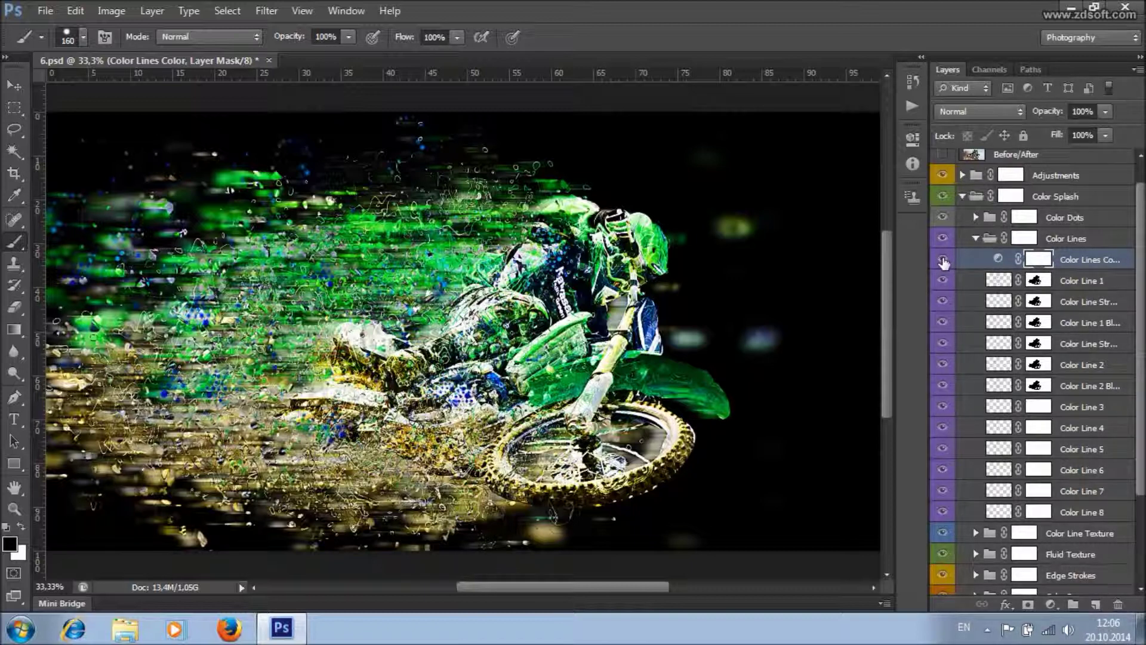
{"action": "double_click", "coordinate": [998, 259]}
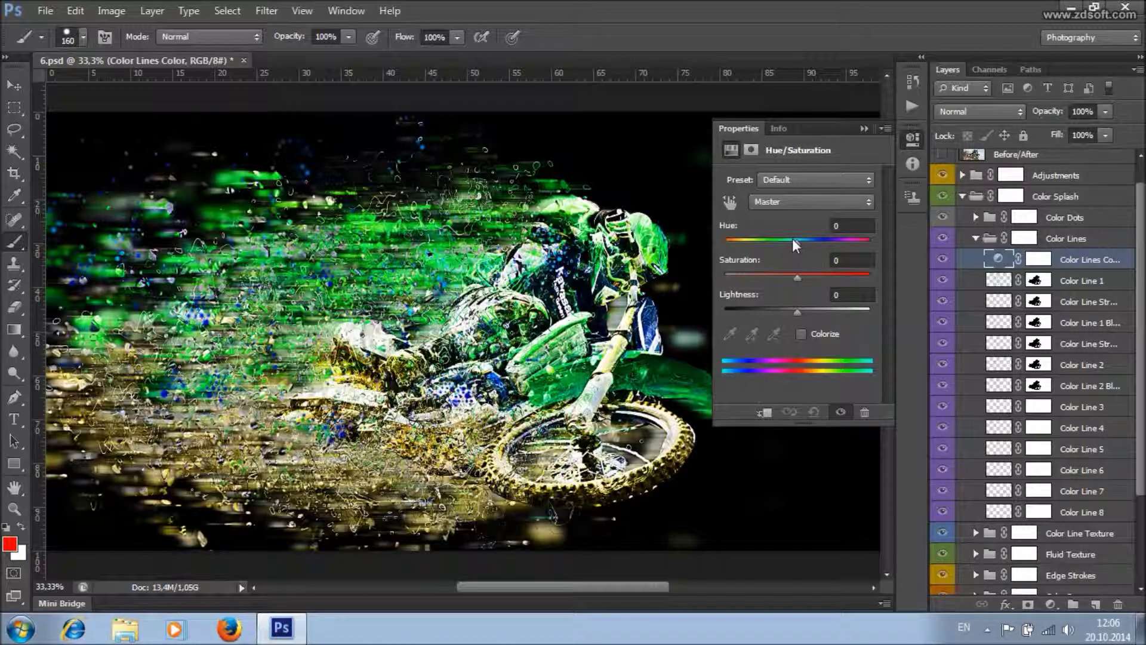
{"action": "left_click_drag", "start_coordinate": [795, 241], "coordinate": [865, 242]}
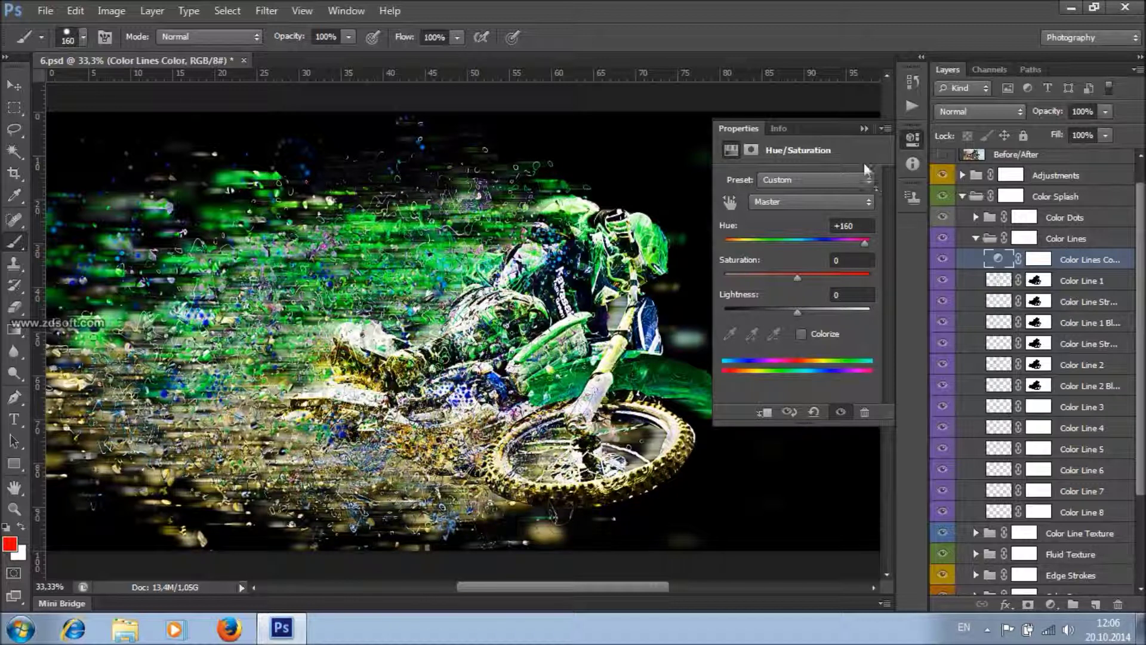
{"action": "left_click", "coordinate": [864, 129]}
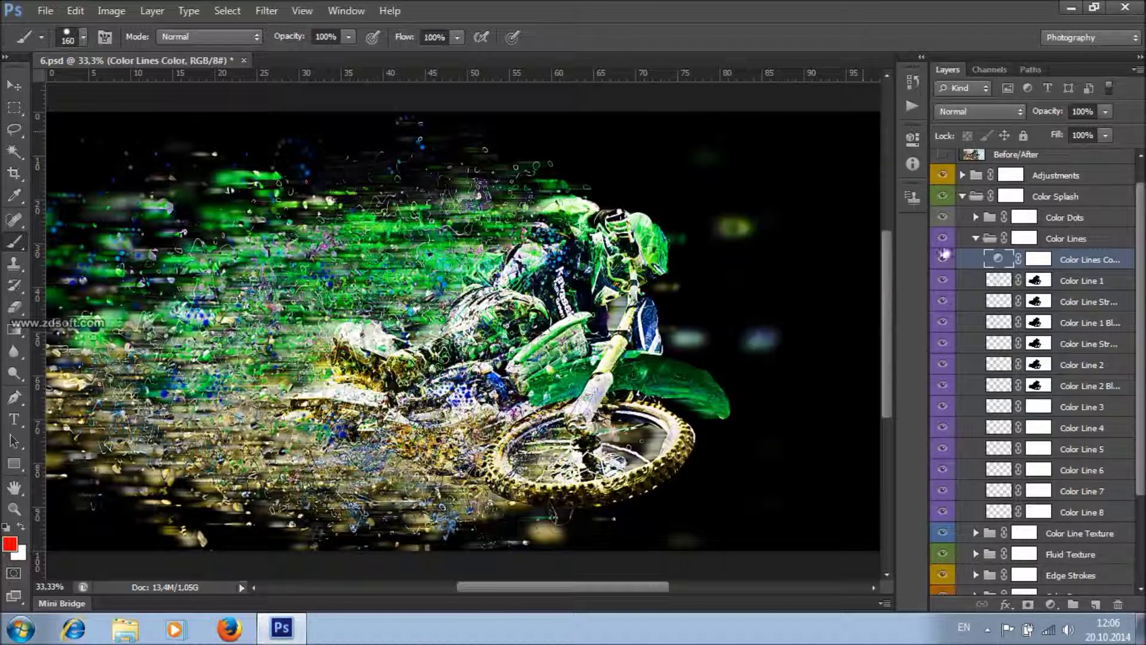
- Duplicate the Color Line 3, 5 and 6 layers, move the copies across the streaks behind the rider, and collapse the Color Lines group
{"action": "left_click", "coordinate": [1105, 408]}
{"action": "left_click", "coordinate": [1100, 449], "text": "shift"}
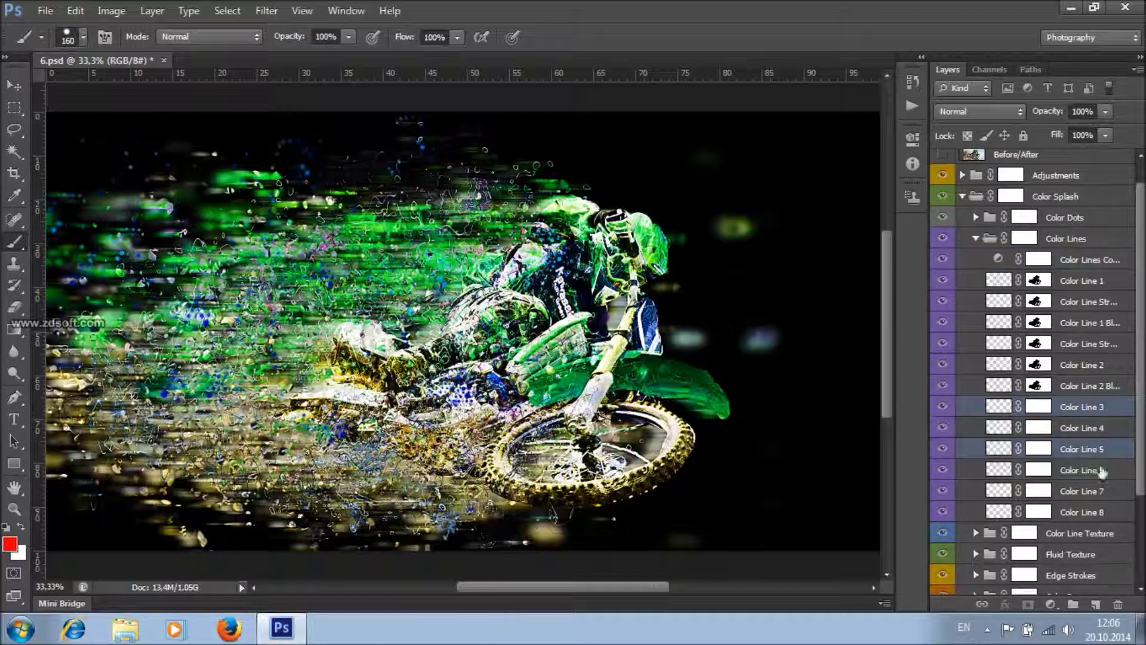
{"action": "left_click", "coordinate": [1104, 470], "text": "shift"}
{"action": "right_click", "coordinate": [1110, 470]}
{"action": "left_click", "coordinate": [1017, 89]}
{"action": "key", "text": "Return"}
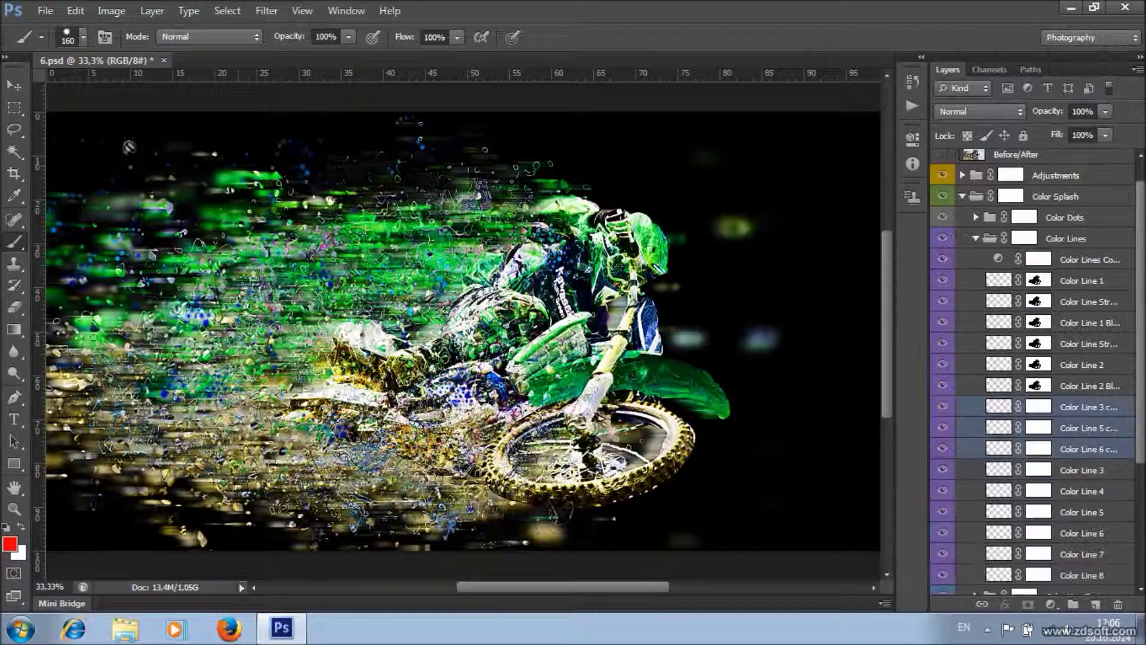
{"action": "key", "text": "v"}
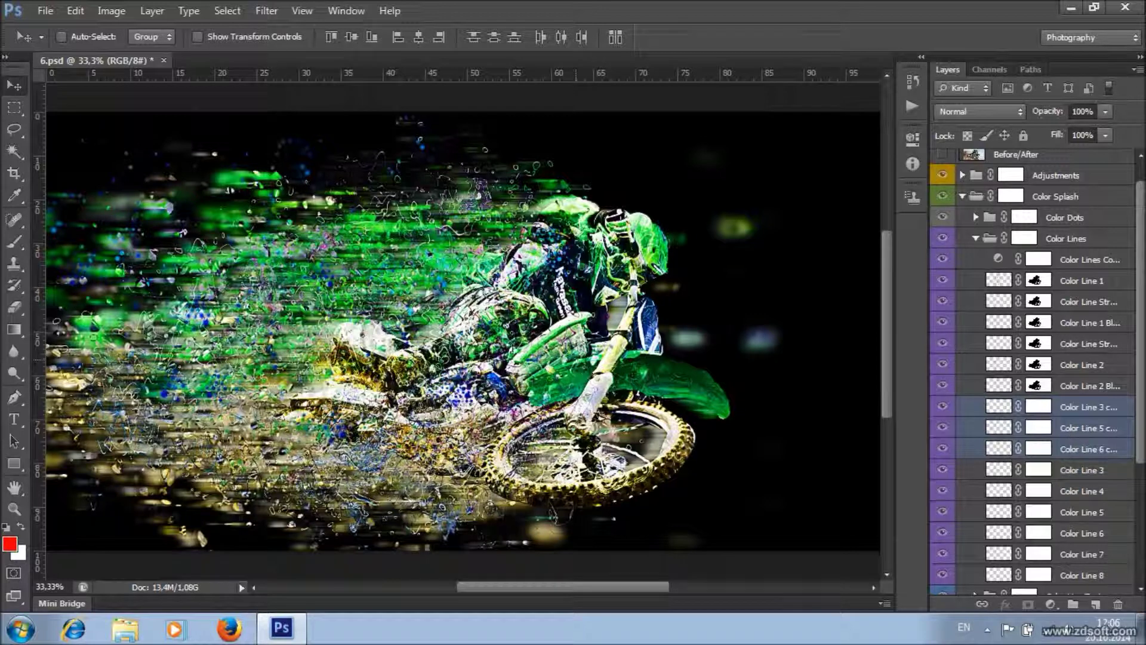
{"action": "left_click_drag", "start_coordinate": [492, 343], "coordinate": [340, 411]}
{"action": "mouse_move", "coordinate": [418, 337]}
{"action": "left_mouse_down"}
{"action": "mouse_move", "coordinate": [365, 343]}
{"action": "mouse_move", "coordinate": [280, 388]}
{"action": "mouse_move", "coordinate": [307, 343]}
{"action": "left_mouse_up"}
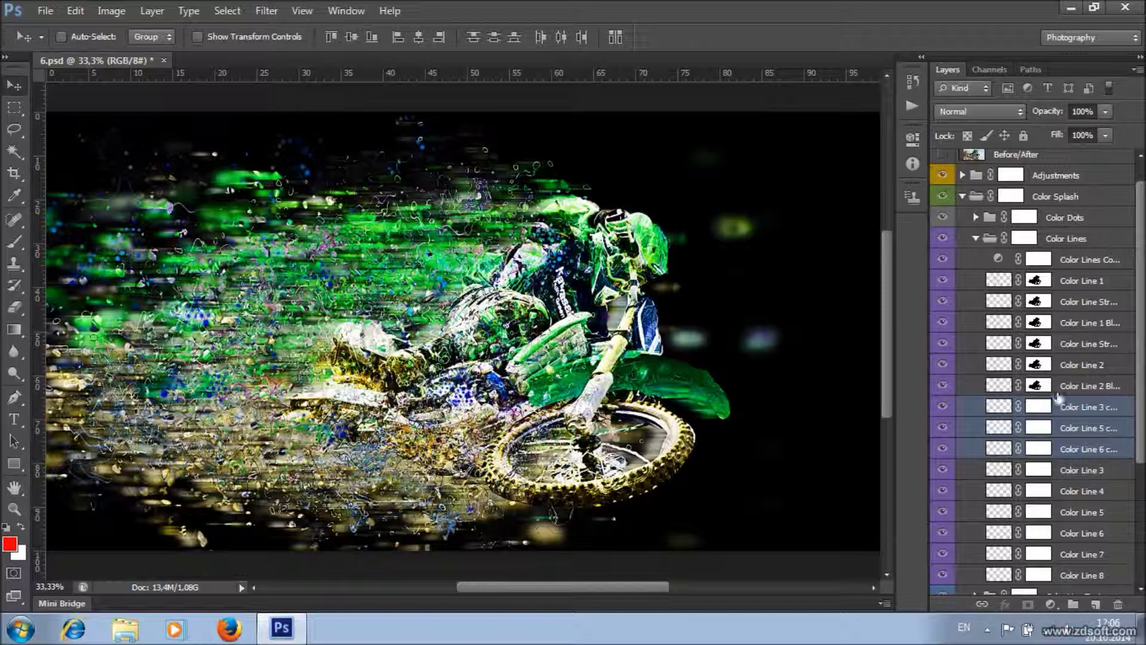
{"action": "left_click", "coordinate": [975, 238]}
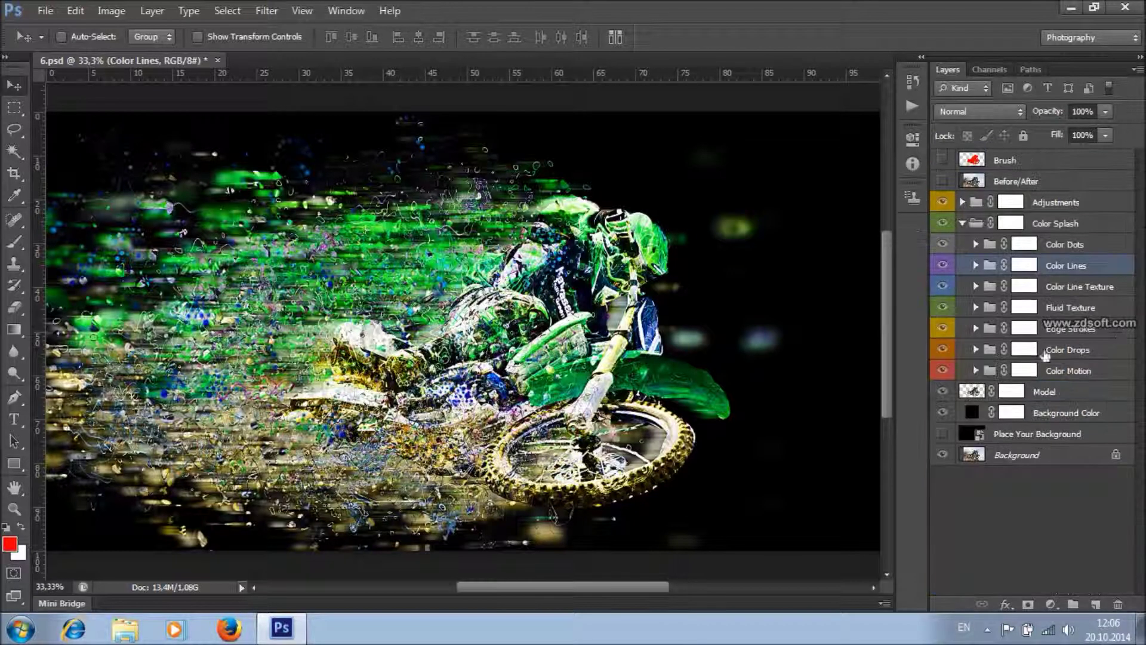
- Examine the Color Line Texture group's contribution by hiding and showing it, and expand the group
{"action": "left_click", "coordinate": [1095, 288]}
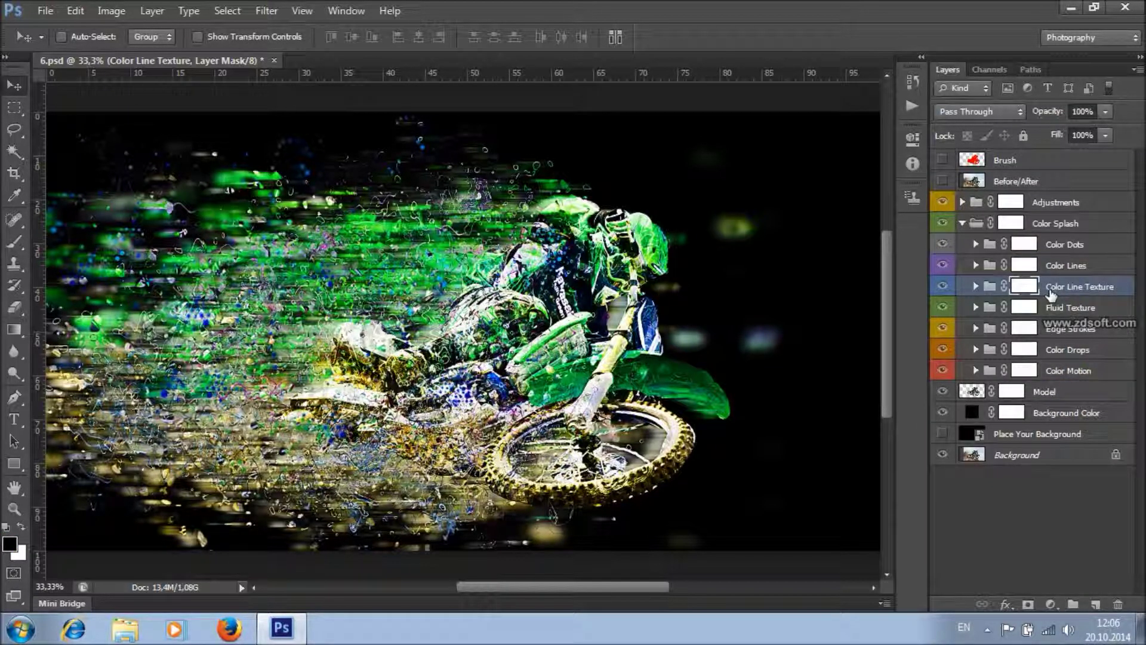
{"action": "left_click", "coordinate": [942, 286]}
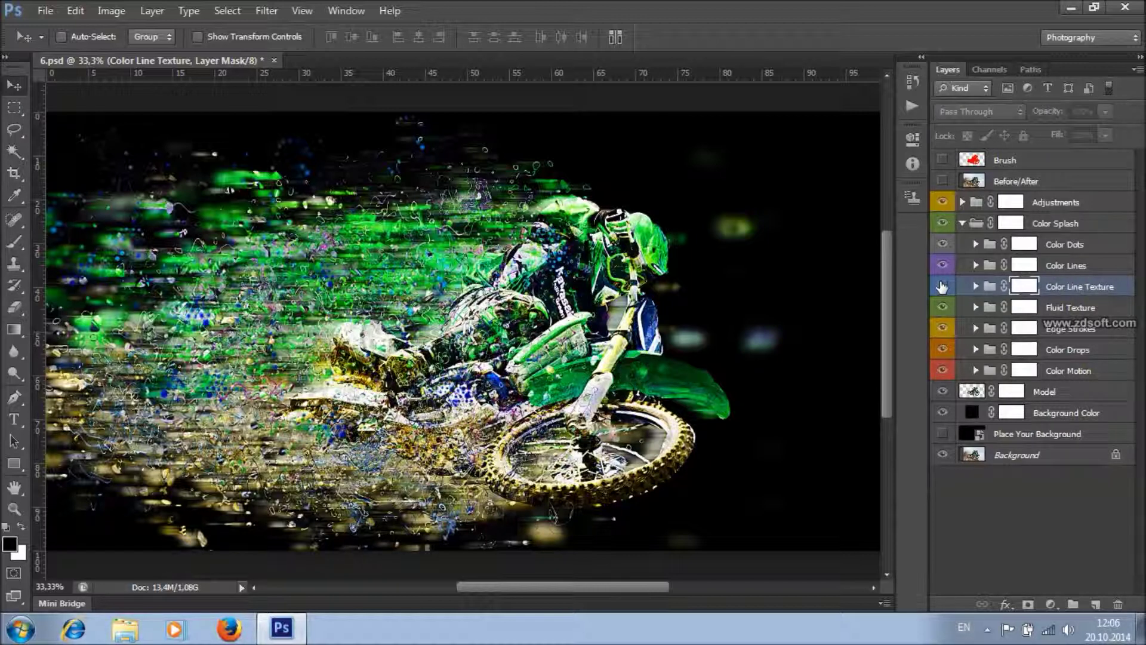
{"action": "left_click", "coordinate": [942, 287]}
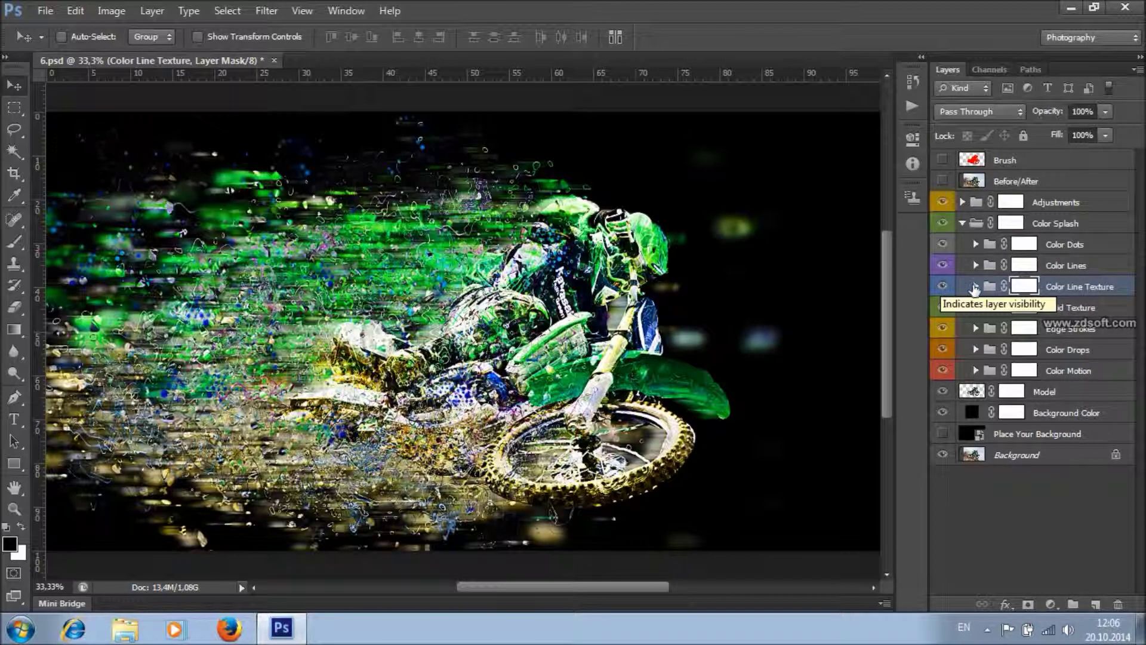
{"action": "left_click", "coordinate": [975, 286]}
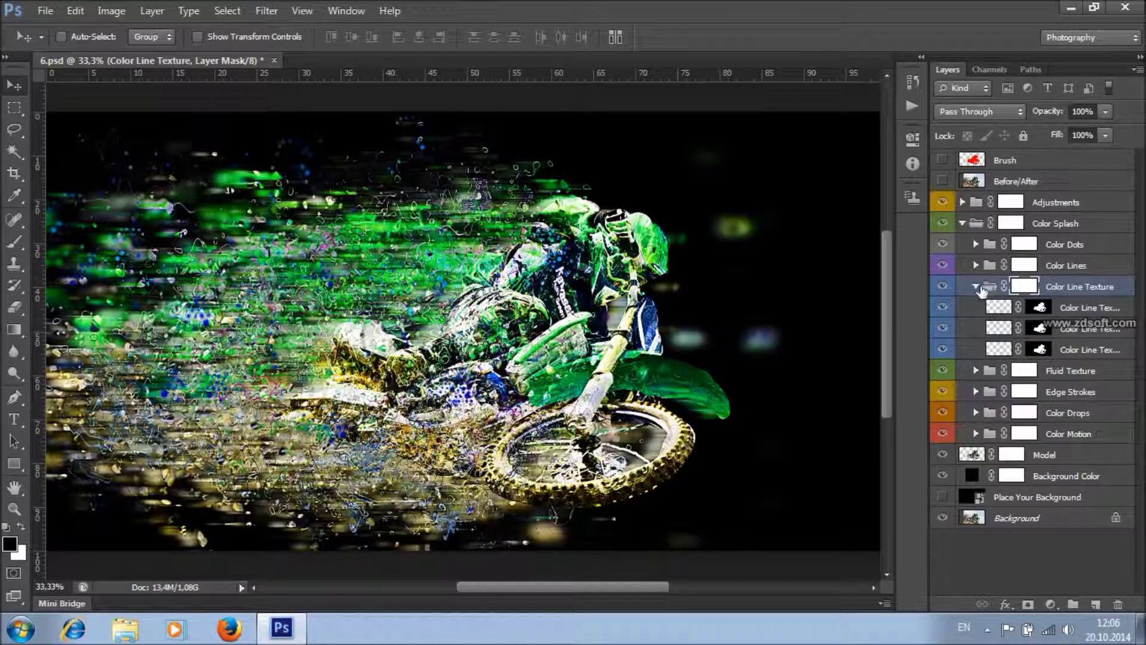
- Try brushing black on the Color Line Texture group's mask over the rider's torso and the front fender
{"action": "left_click", "coordinate": [15, 241]}
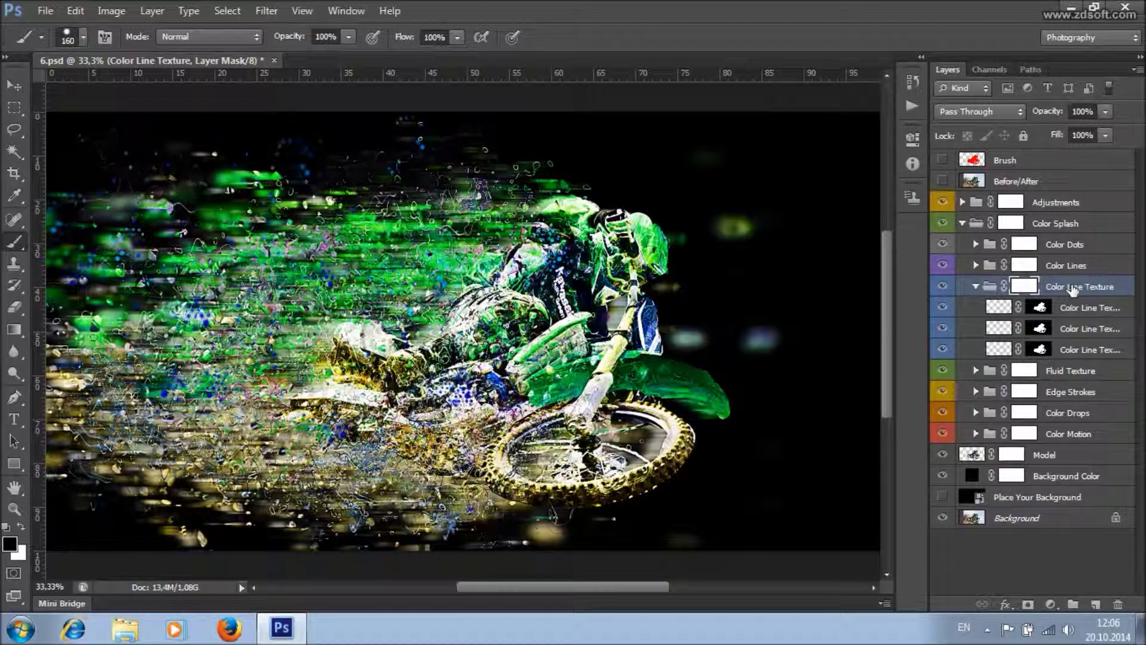
{"action": "mouse_move", "coordinate": [552, 287]}
{"action": "left_mouse_down"}
{"action": "mouse_move", "coordinate": [559, 251]}
{"action": "mouse_move", "coordinate": [632, 254]}
{"action": "left_mouse_up"}
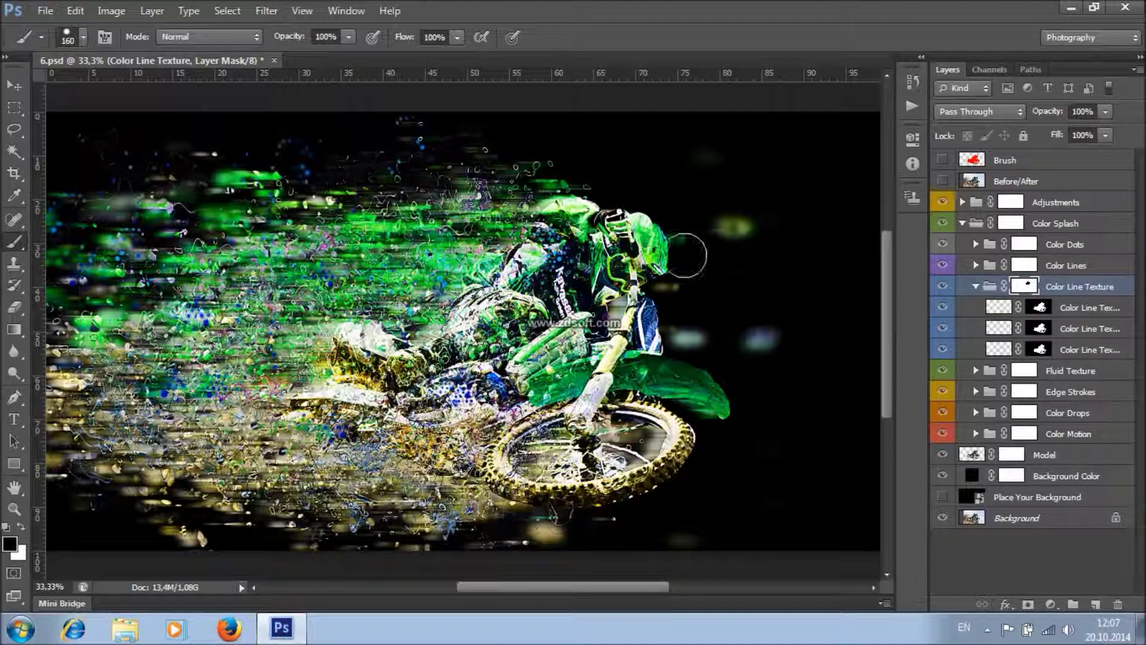
{"action": "mouse_move", "coordinate": [521, 337]}
{"action": "left_mouse_down"}
{"action": "mouse_move", "coordinate": [554, 373]}
{"action": "mouse_move", "coordinate": [689, 382]}
{"action": "left_mouse_up"}
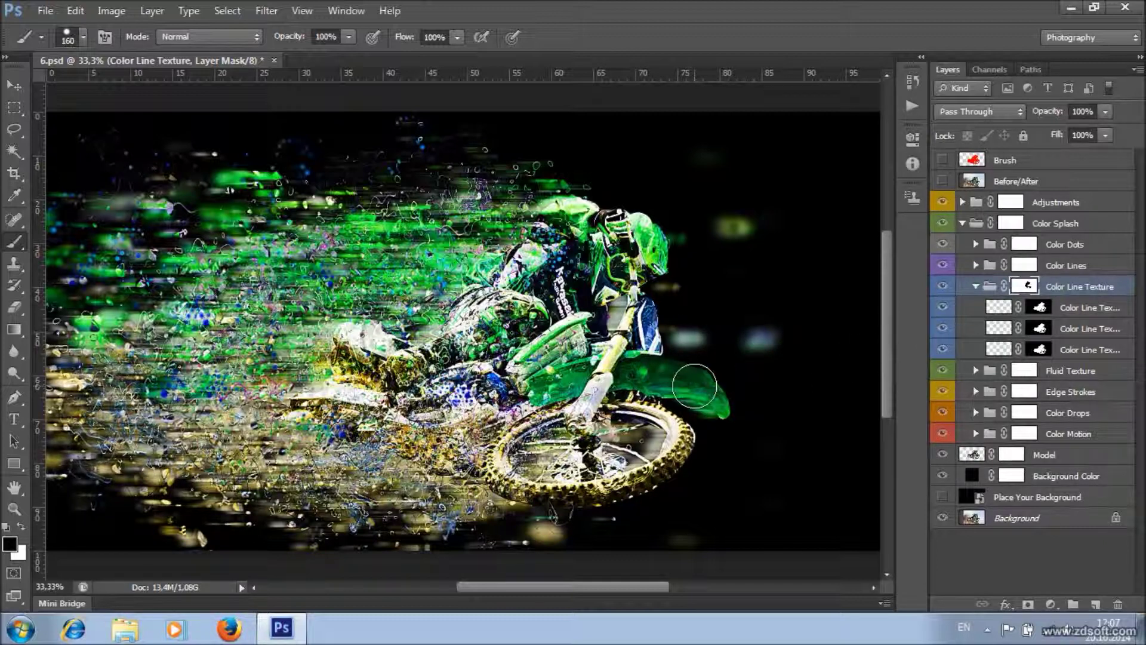
- Brush white over the masked areas of the Color Line Texture group to restore the texture, and collapse the group
{"action": "left_click", "coordinate": [10, 543]}
{"action": "left_click", "coordinate": [748, 175]}
{"action": "left_click", "coordinate": [1111, 156]}
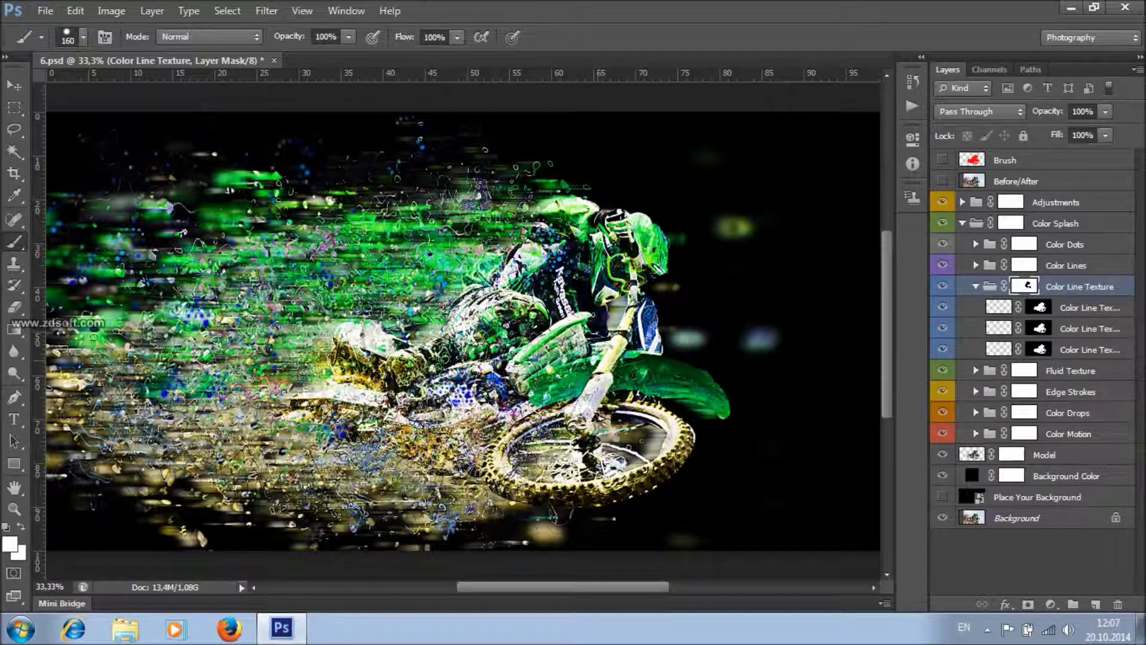
{"action": "mouse_move", "coordinate": [619, 274]}
{"action": "left_mouse_down"}
{"action": "mouse_move", "coordinate": [633, 263]}
{"action": "mouse_move", "coordinate": [597, 224]}
{"action": "mouse_move", "coordinate": [532, 254]}
{"action": "left_mouse_up"}
{"action": "mouse_move", "coordinate": [600, 387]}
{"action": "left_mouse_down"}
{"action": "mouse_move", "coordinate": [610, 348]}
{"action": "mouse_move", "coordinate": [686, 328]}
{"action": "mouse_move", "coordinate": [649, 222]}
{"action": "mouse_move", "coordinate": [555, 286]}
{"action": "left_mouse_up"}
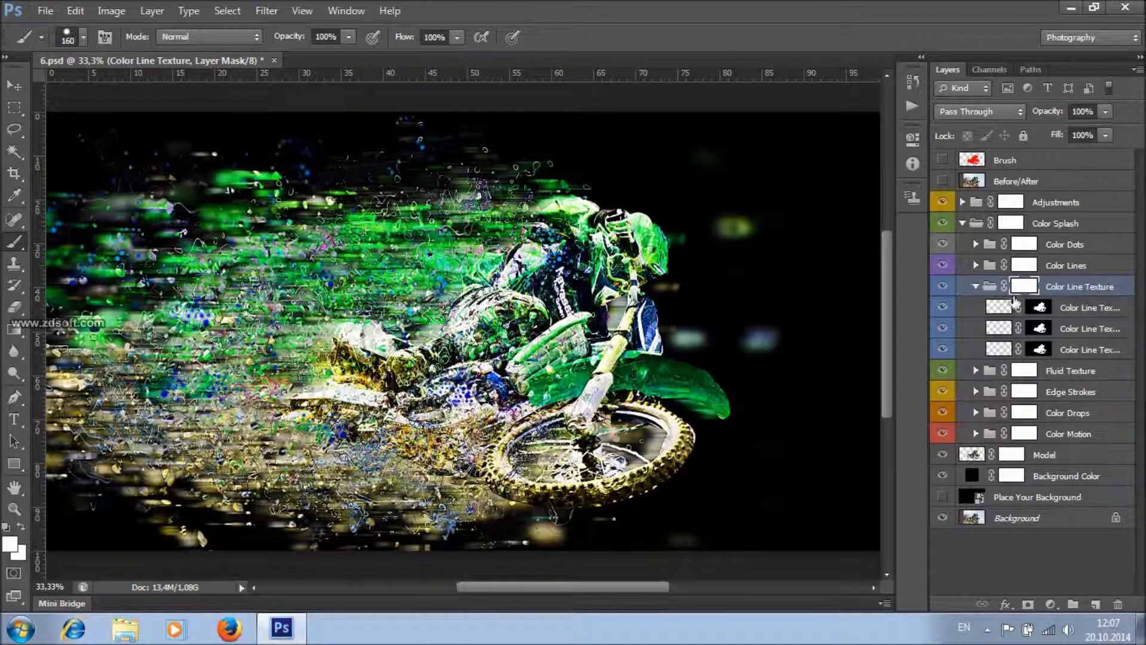
{"action": "left_click", "coordinate": [977, 287]}
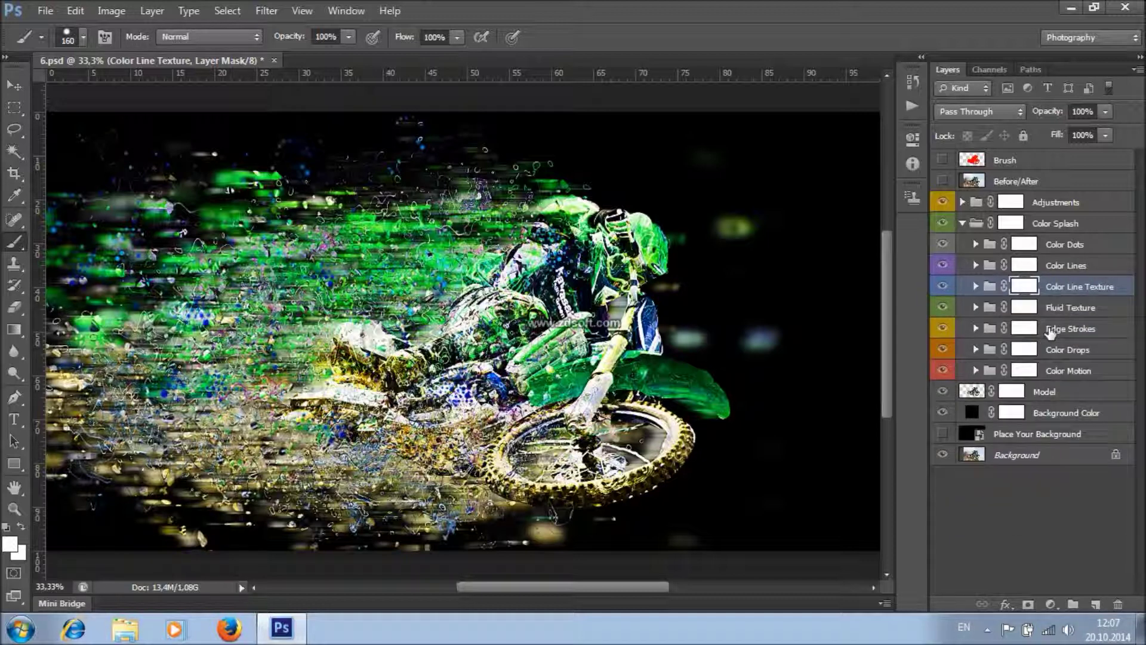
- Expand the Fluid Texture group and examine its contribution to the effect by hiding and showing it
{"action": "left_click", "coordinate": [1099, 312]}
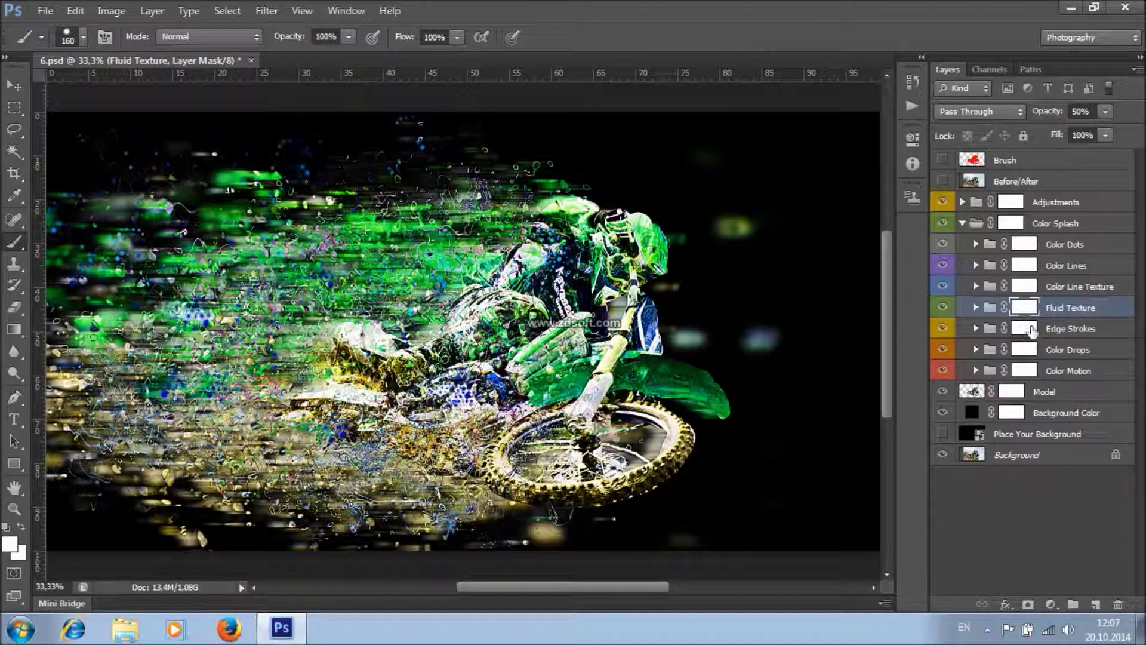
{"action": "left_click", "coordinate": [976, 308]}
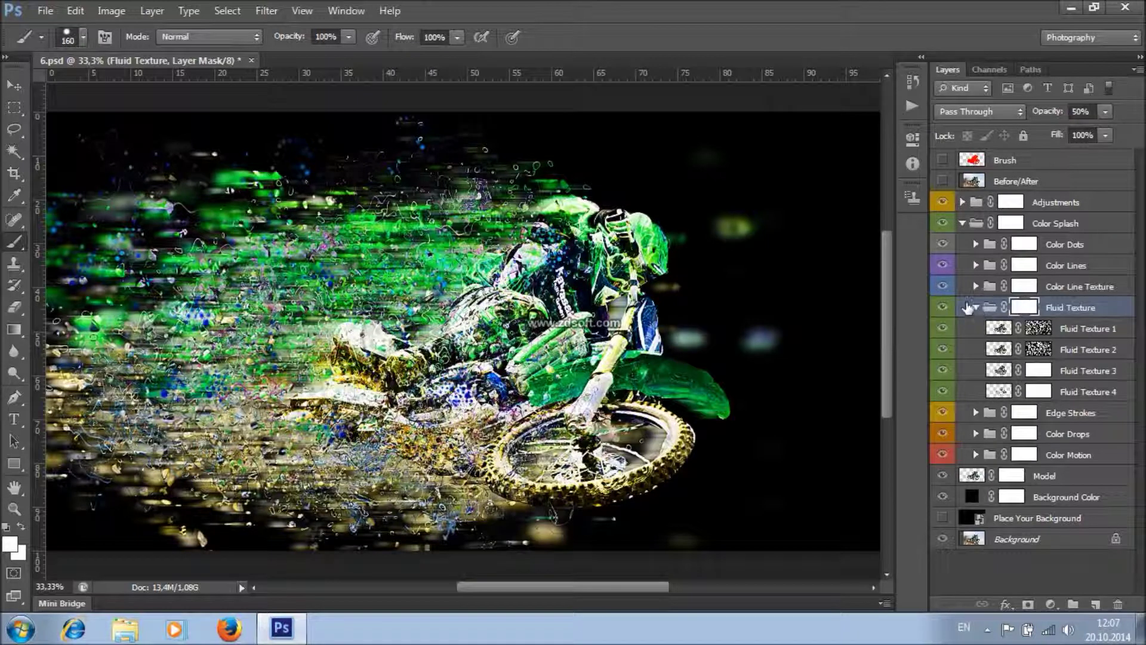
{"action": "left_click", "coordinate": [941, 308]}
{"action": "left_click", "coordinate": [942, 308]}
{"action": "left_click", "coordinate": [942, 308]}
{"action": "left_click", "coordinate": [942, 308]}
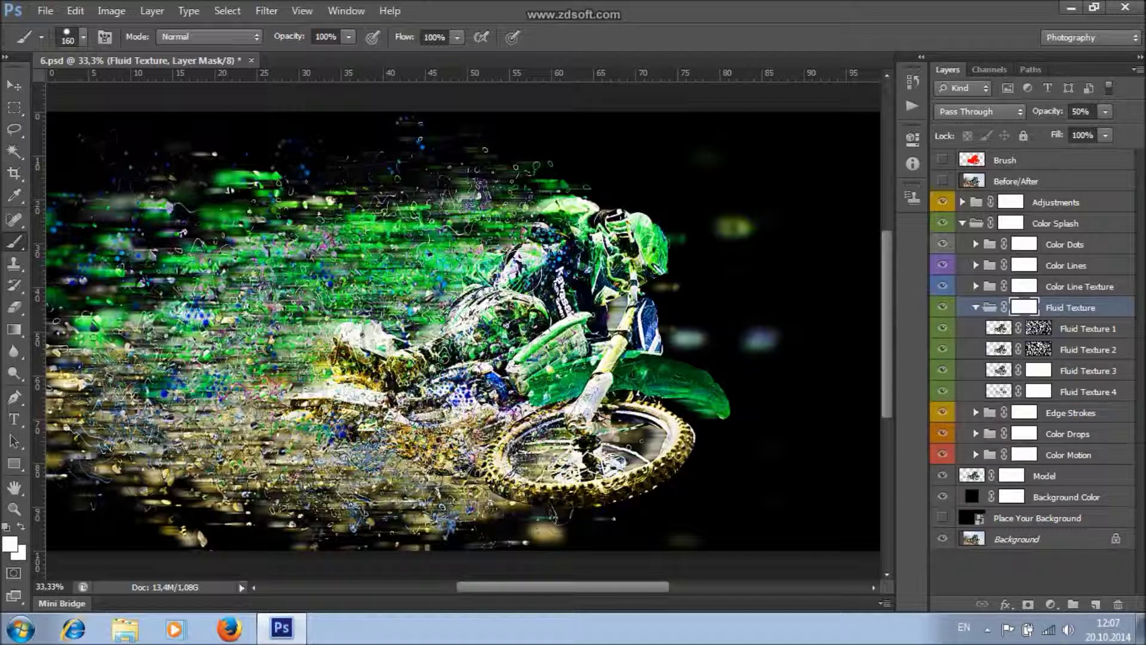
- Try brushing black on the Fluid Texture group's mask over the rider, switch the foreground to white, and collapse the group
{"action": "left_click", "coordinate": [6, 528]}
{"action": "left_click", "coordinate": [21, 527]}
{"action": "mouse_move", "coordinate": [513, 307]}
{"action": "left_mouse_down"}
{"action": "mouse_move", "coordinate": [567, 319]}
{"action": "mouse_move", "coordinate": [550, 305]}
{"action": "left_mouse_up"}
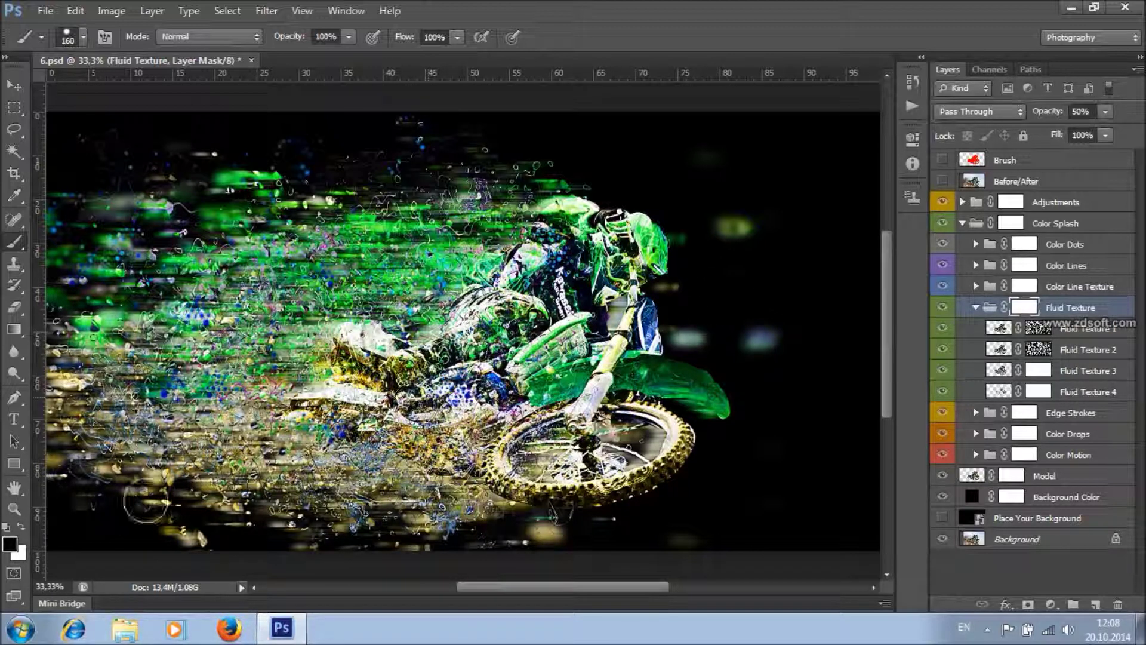
{"action": "left_click", "coordinate": [17, 525]}
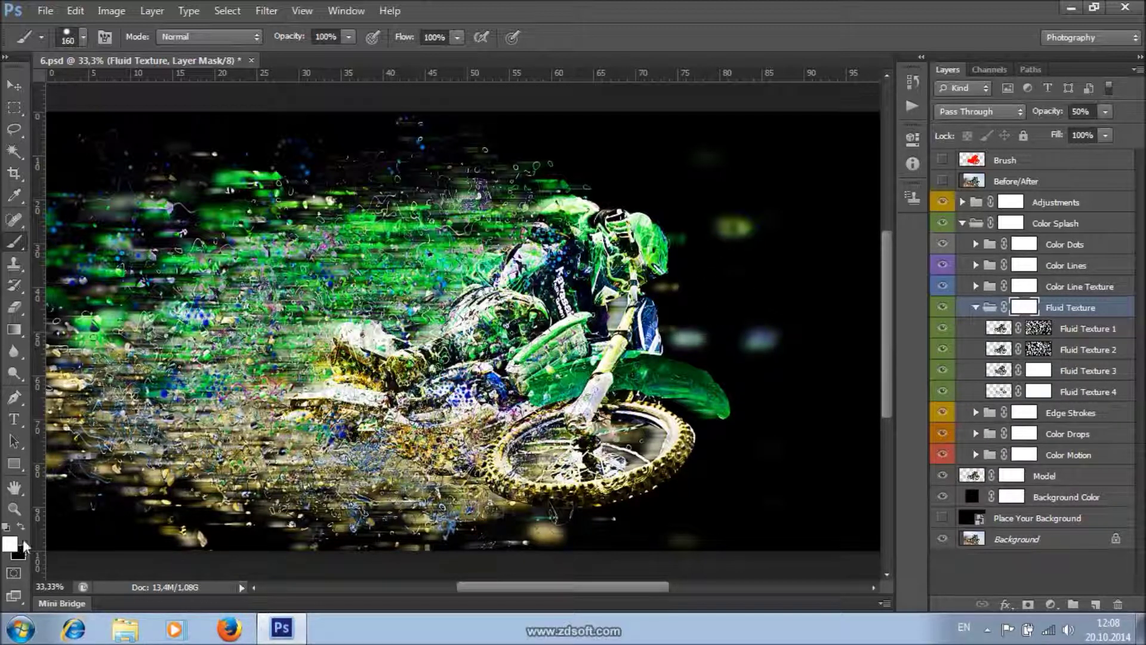
{"action": "left_click", "coordinate": [975, 307]}
- Examine the Edge Strokes group by hiding and showing it, and expand it to inspect the Edge Stroke 1 and 2 layers
{"action": "left_click", "coordinate": [1068, 329]}
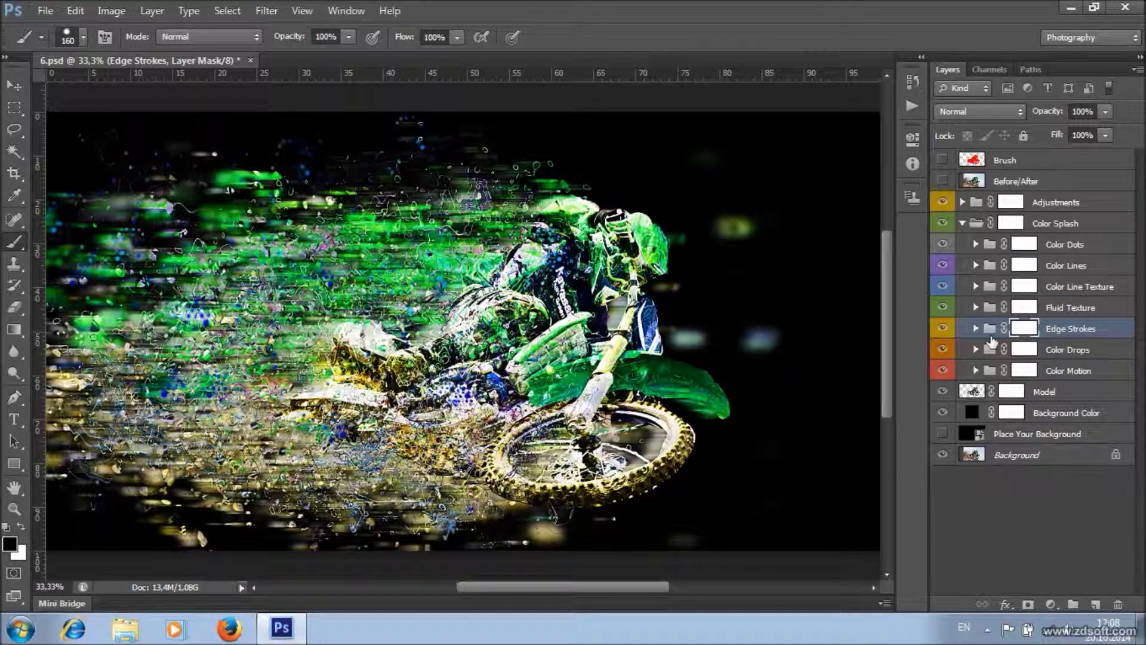
{"action": "left_click", "coordinate": [944, 329]}
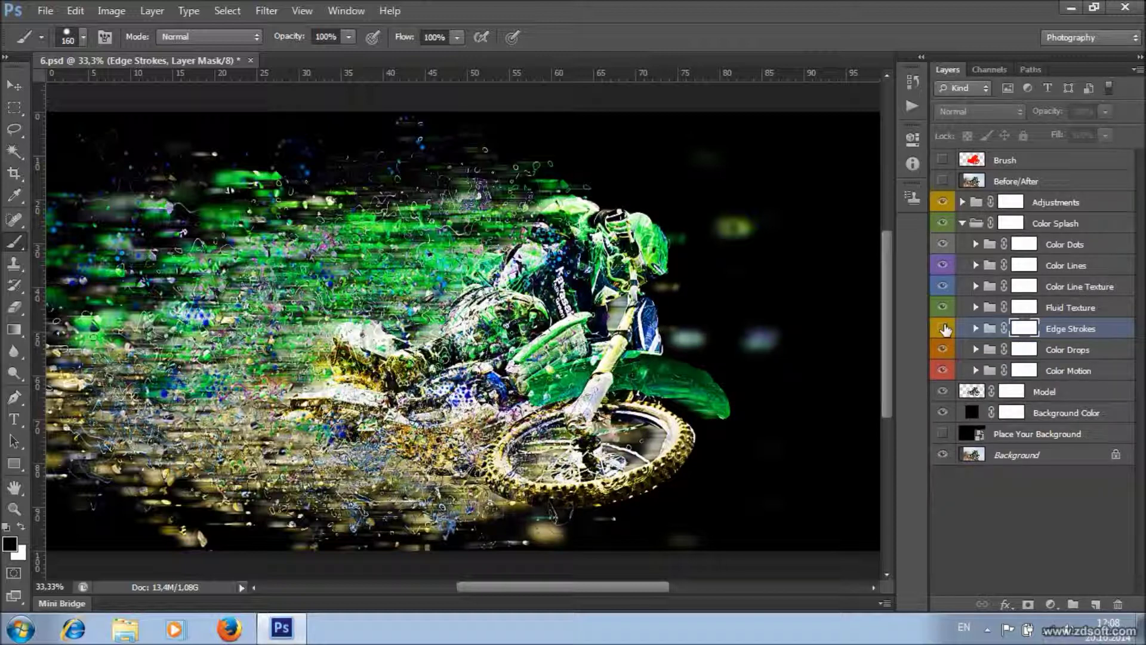
{"action": "left_click", "coordinate": [943, 328]}
{"action": "left_click", "coordinate": [975, 328]}
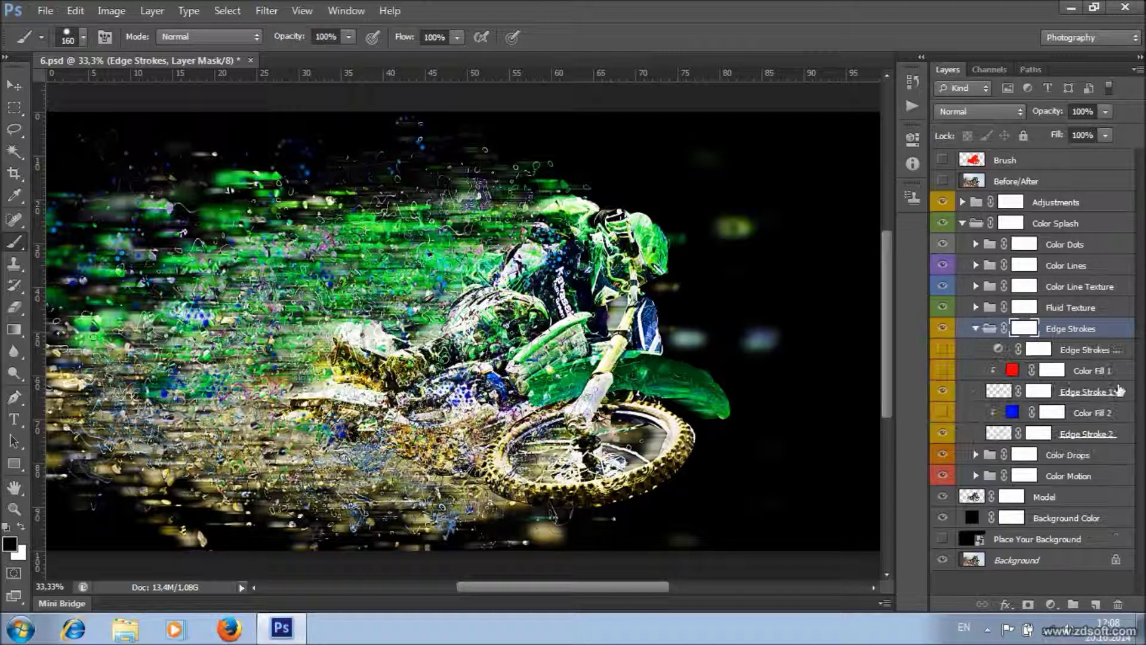
{"action": "left_click", "coordinate": [1086, 393]}
{"action": "left_click", "coordinate": [1079, 434]}
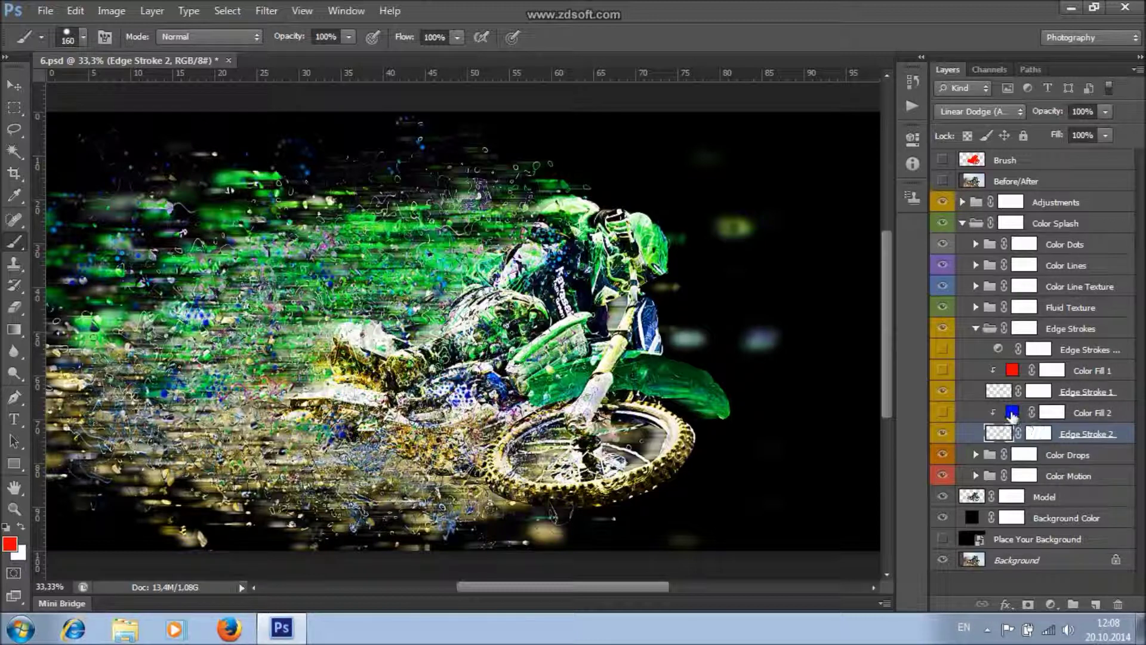
- Show the Color Fill 2 layer in the Edge Strokes group and change its fill color to red (ff0000)
{"action": "left_click", "coordinate": [944, 413]}
{"action": "left_click", "coordinate": [1068, 415]}
{"action": "double_click", "coordinate": [1012, 412]}
{"action": "left_click", "coordinate": [928, 313]}
{"action": "left_click", "coordinate": [985, 239]}
{"action": "left_click_drag", "start_coordinate": [985, 239], "coordinate": [985, 174]}
{"action": "left_click_drag", "start_coordinate": [908, 218], "coordinate": [1092, 88]}
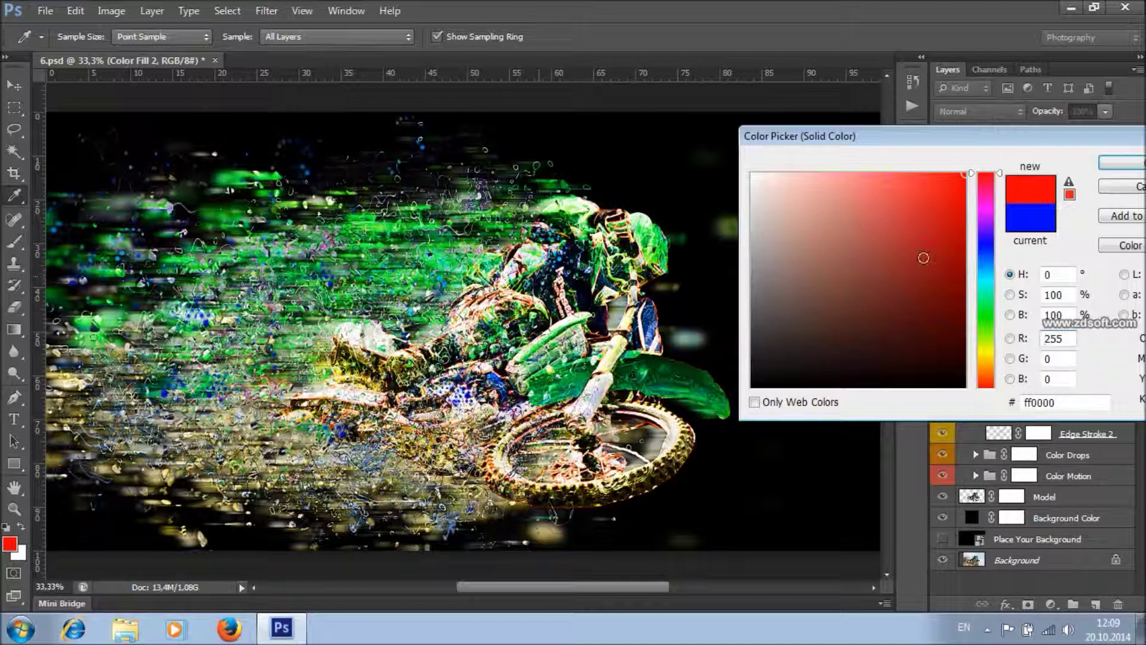
{"action": "left_click", "coordinate": [1123, 162]}
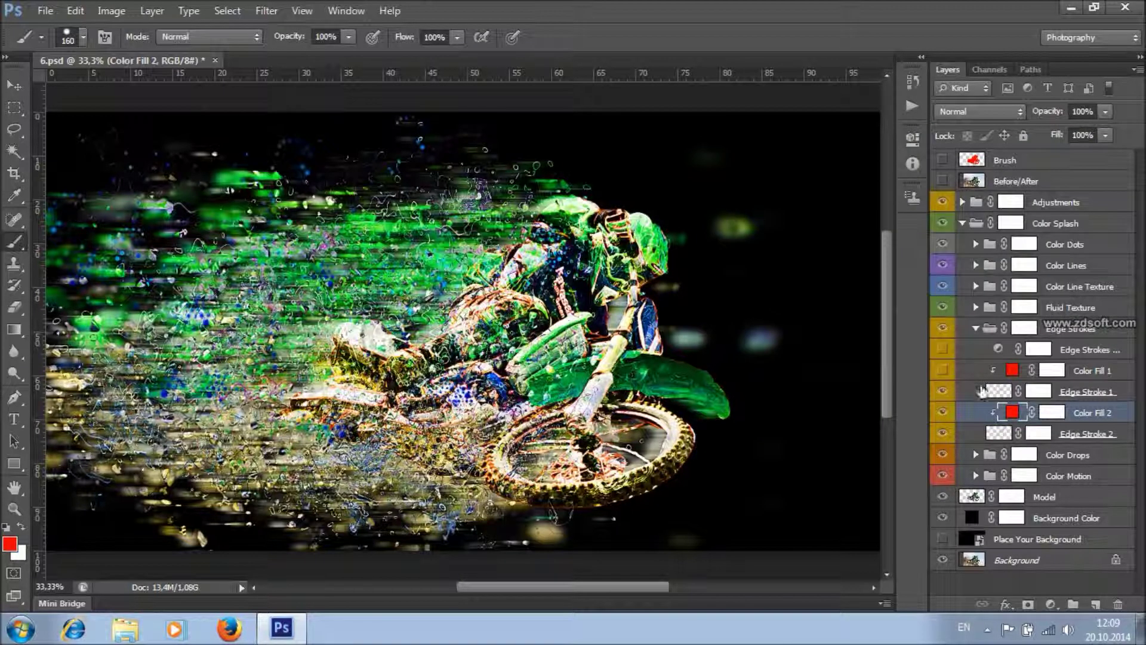
- Show the Color Fill 1 layer in the Edge Strokes group and change its fill color to yellow (f6ff00)
{"action": "left_click", "coordinate": [1078, 394]}
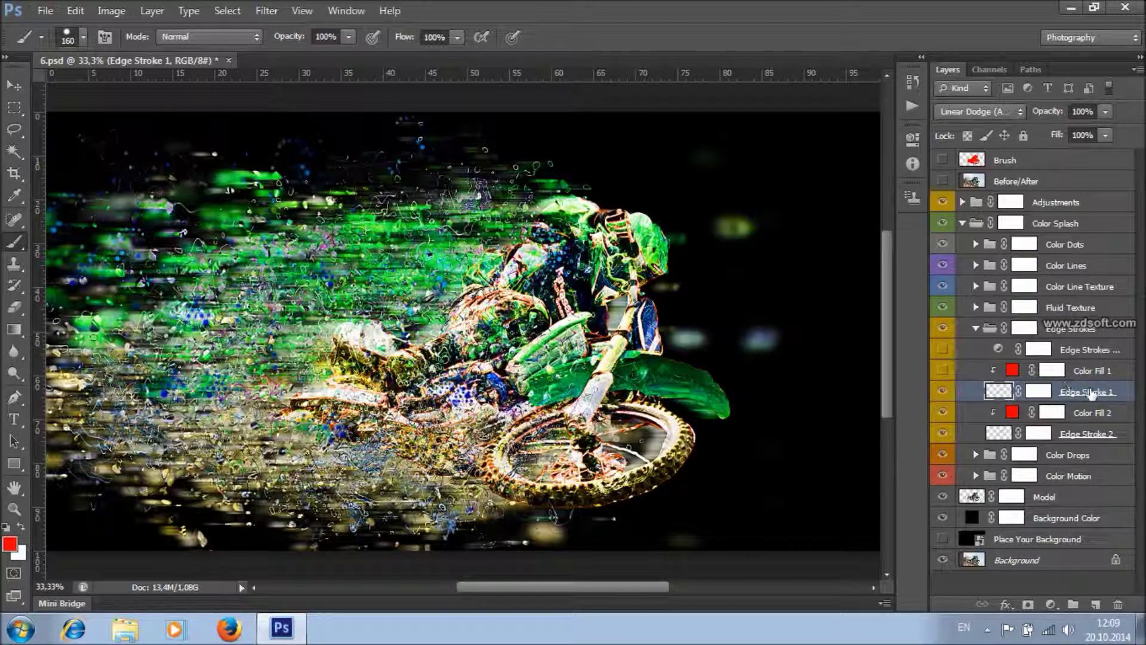
{"action": "left_click", "coordinate": [1088, 372]}
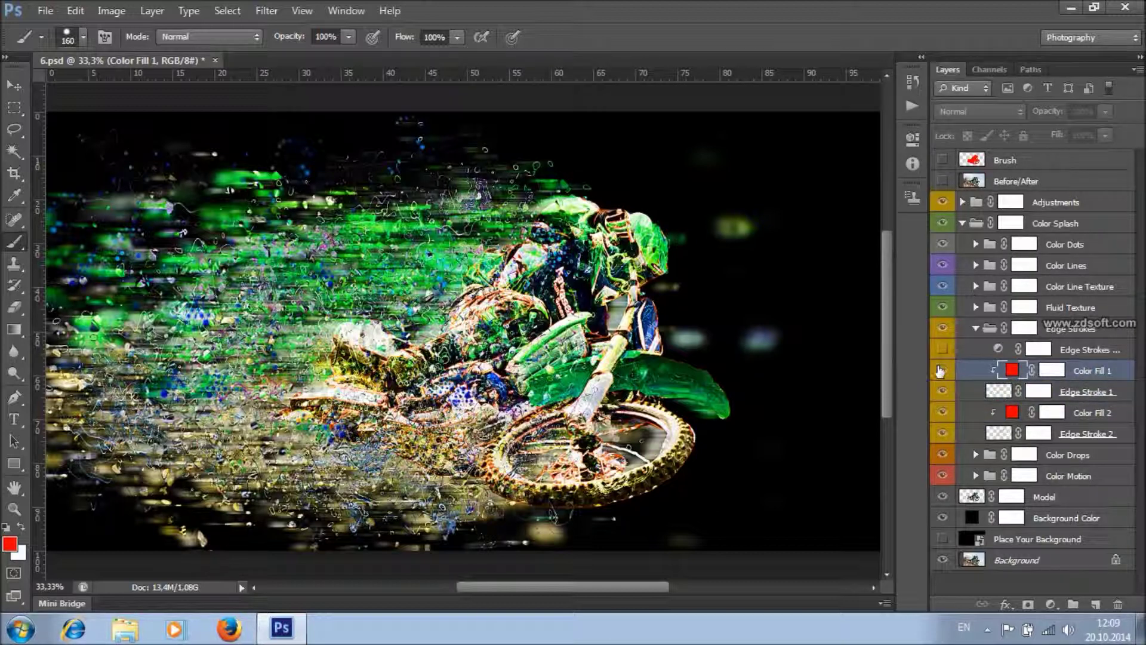
{"action": "left_click", "coordinate": [942, 371]}
{"action": "double_click", "coordinate": [1013, 370]}
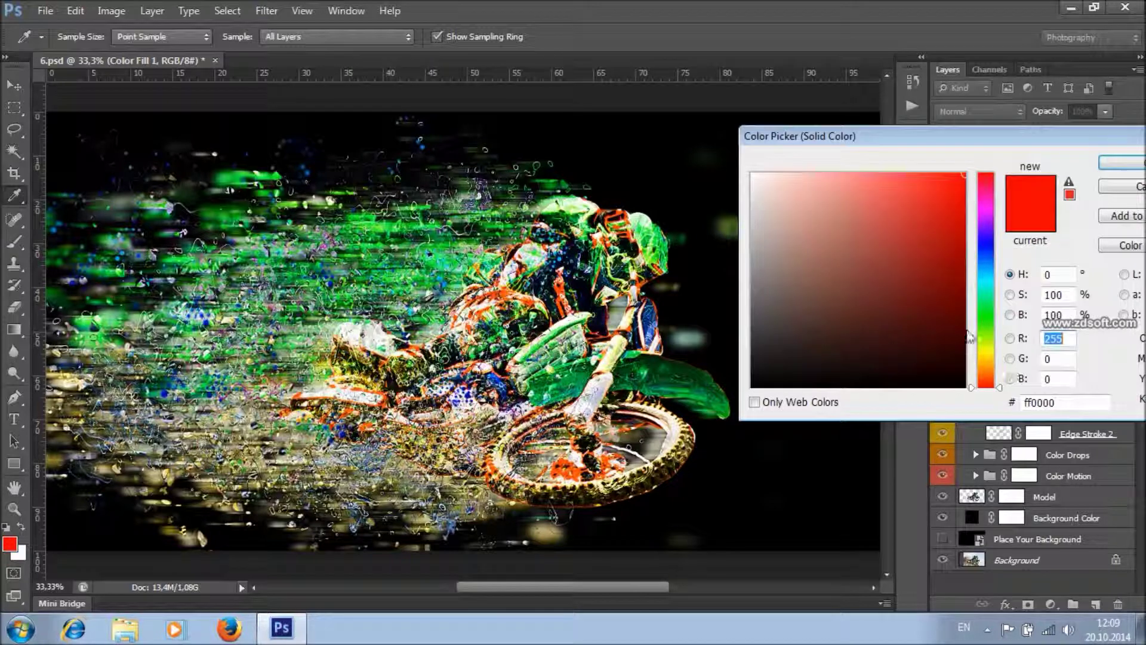
{"action": "left_click", "coordinate": [995, 349]}
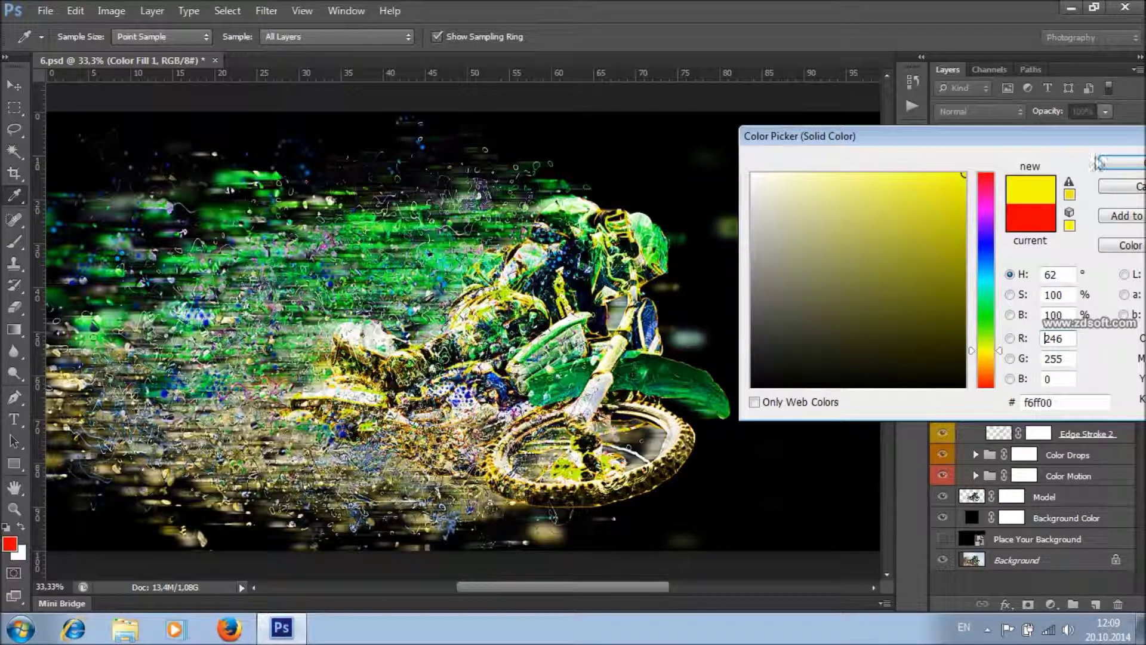
{"action": "left_click", "coordinate": [1126, 166]}
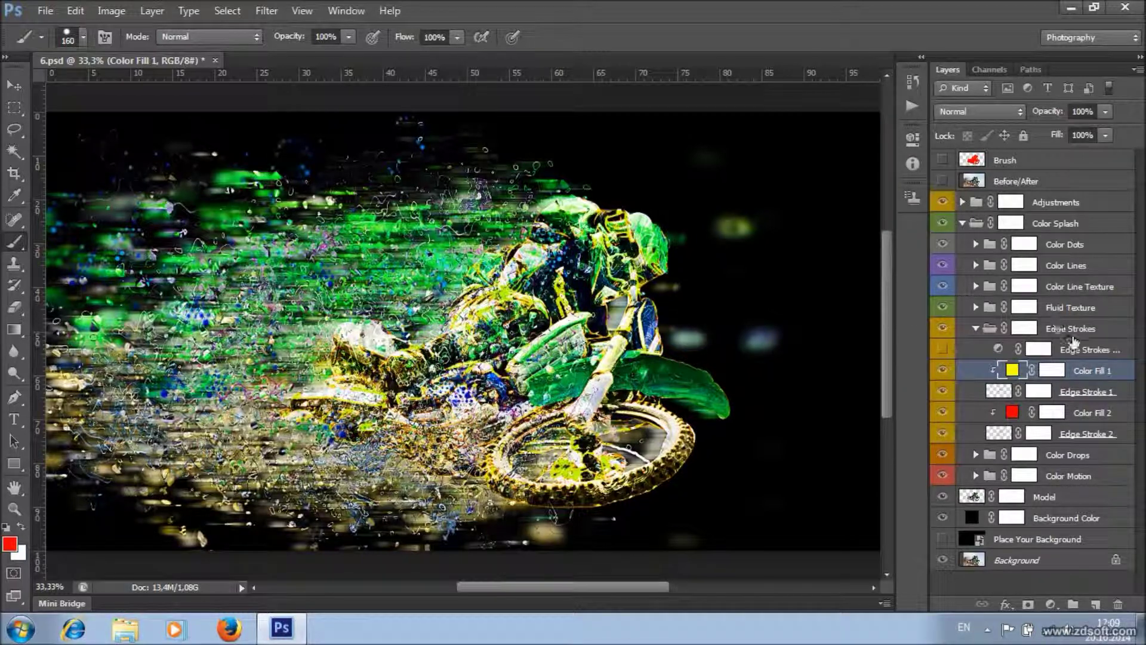
- Show the Edge Strokes Color adjustment layer, set its Hue to -22, and collapse the Edge Strokes group
{"action": "left_click", "coordinate": [1075, 351]}
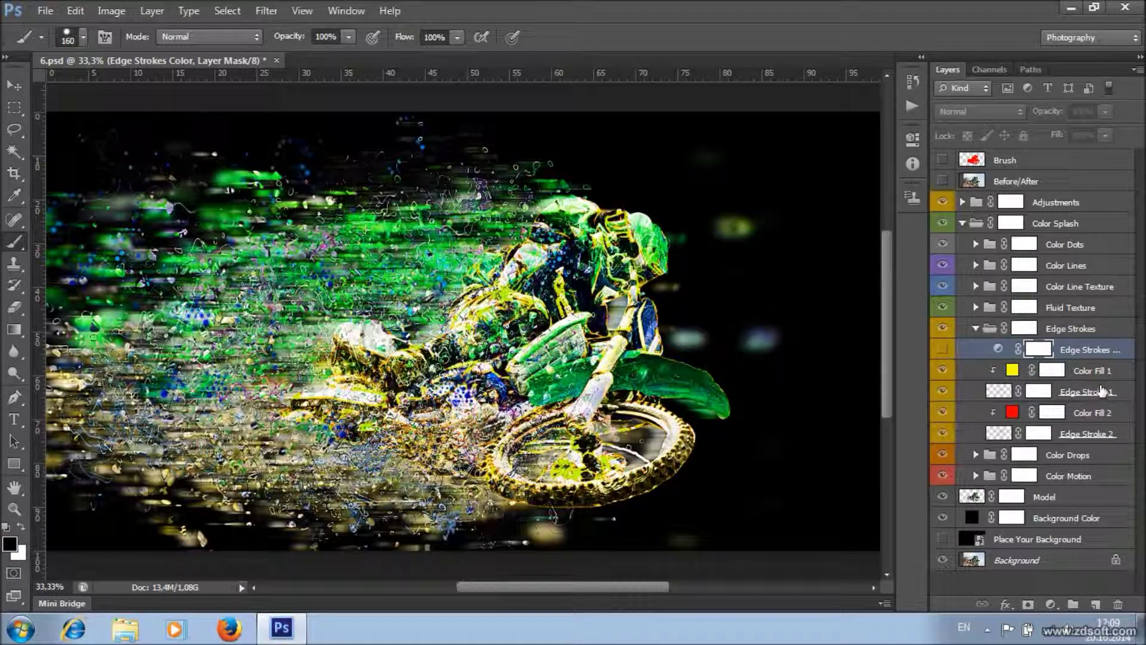
{"action": "left_click", "coordinate": [943, 349]}
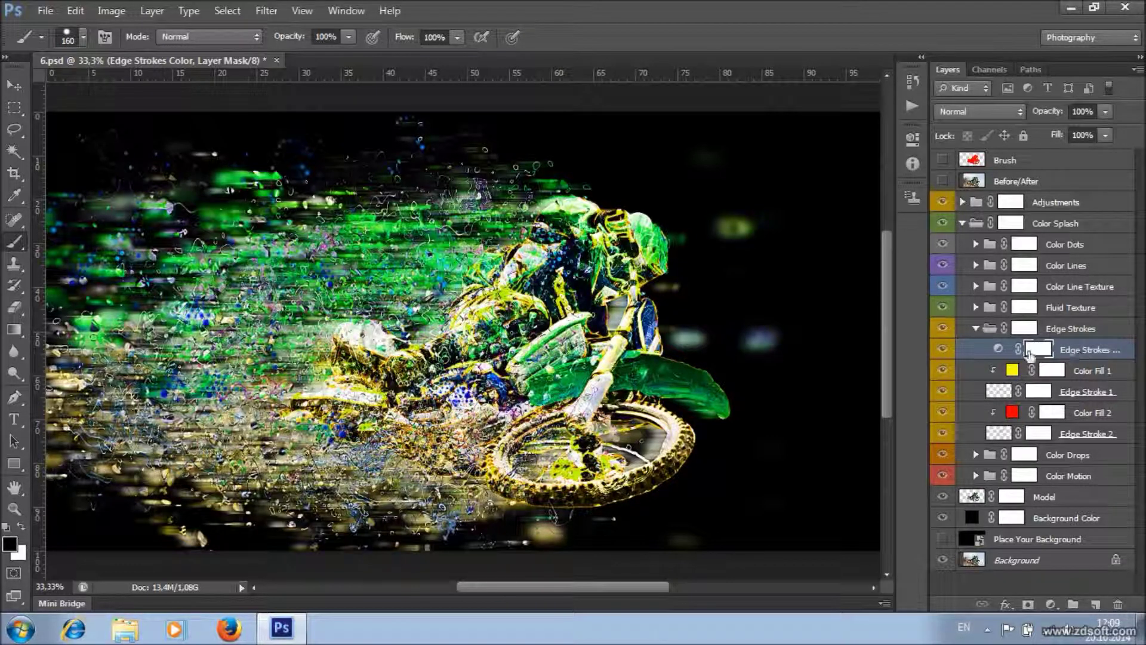
{"action": "double_click", "coordinate": [999, 351]}
{"action": "mouse_move", "coordinate": [796, 245]}
{"action": "left_mouse_down"}
{"action": "mouse_move", "coordinate": [762, 242]}
{"action": "mouse_move", "coordinate": [782, 245]}
{"action": "left_mouse_up"}
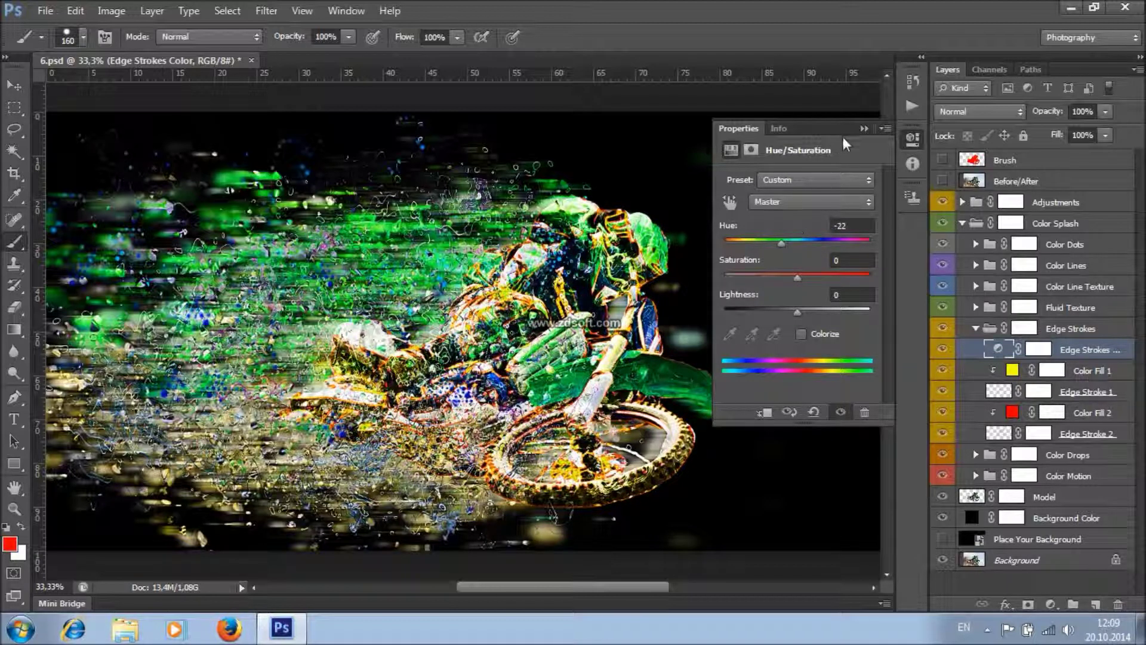
{"action": "left_click", "coordinate": [863, 128]}
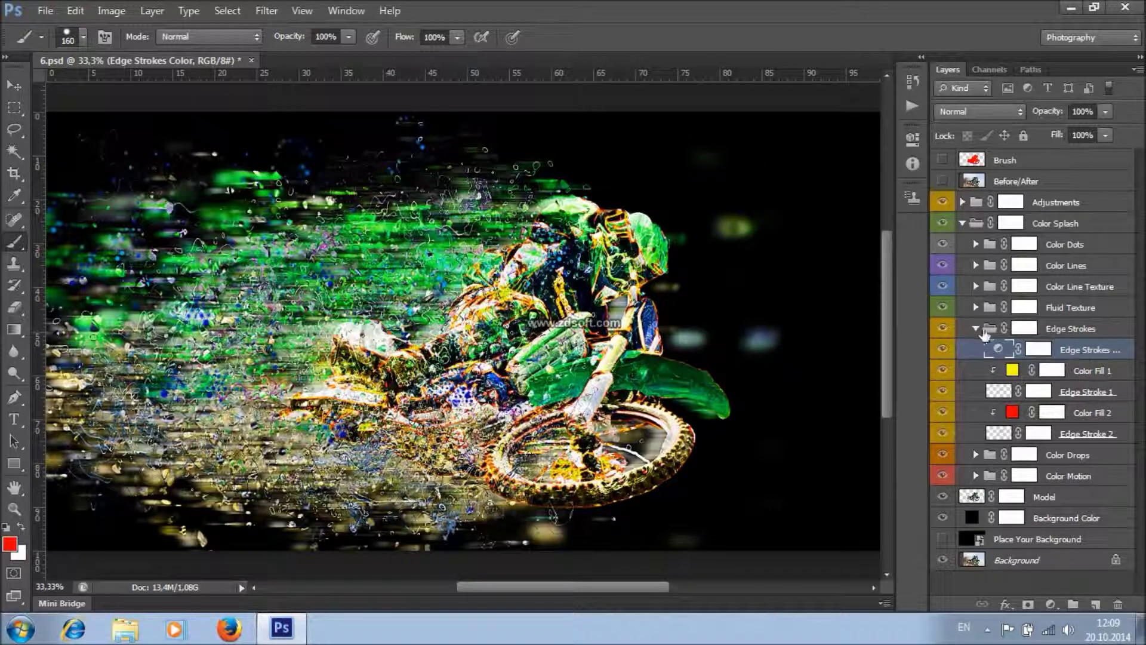
{"action": "left_click", "coordinate": [975, 328]}
- Expand the Color Drops group, collapse all its small, medium and large drop subgroups, and widen the layer list to show full names
{"action": "left_click", "coordinate": [1013, 352]}
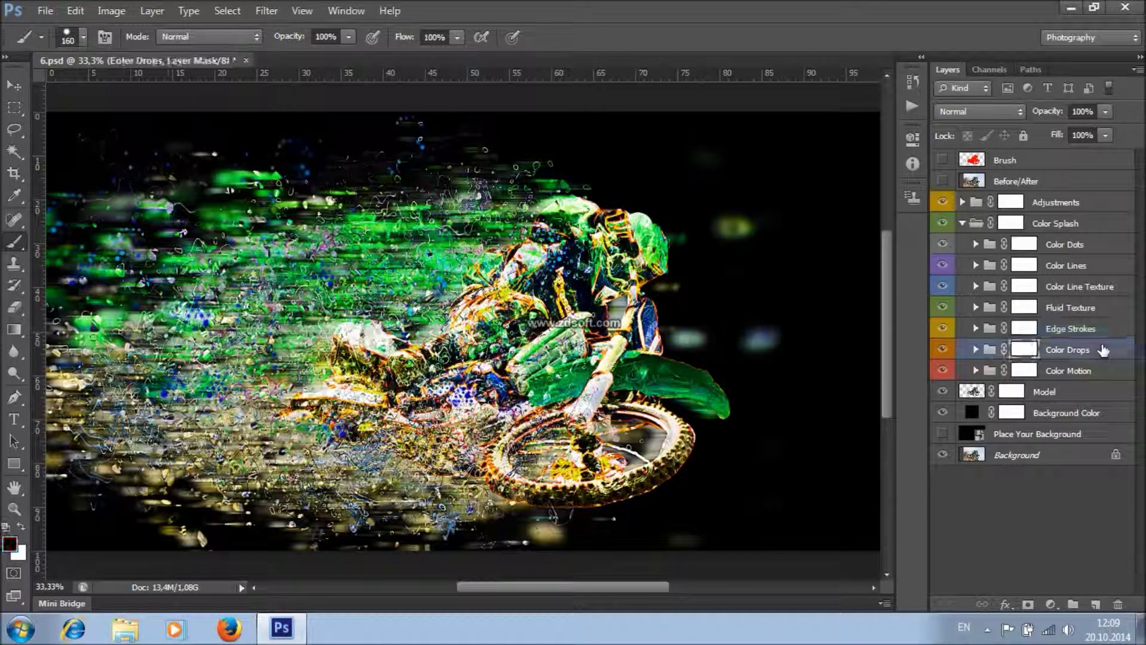
{"action": "left_click", "coordinate": [976, 350]}
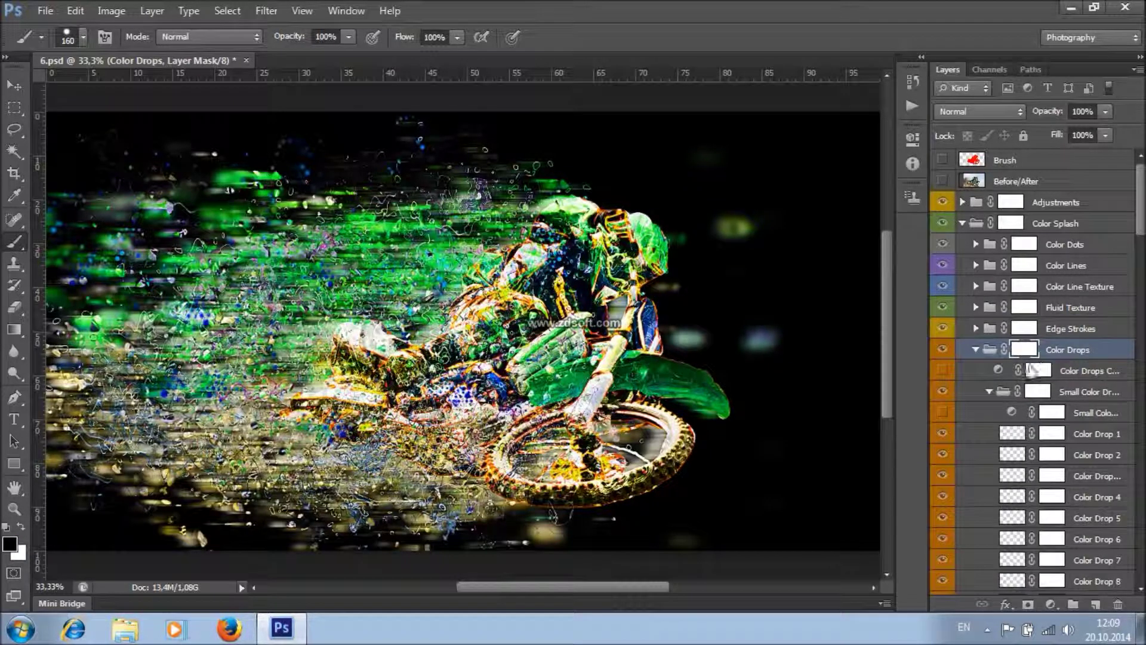
{"action": "left_click", "coordinate": [990, 392]}
{"action": "left_click", "coordinate": [989, 413]}
{"action": "left_click", "coordinate": [989, 434]}
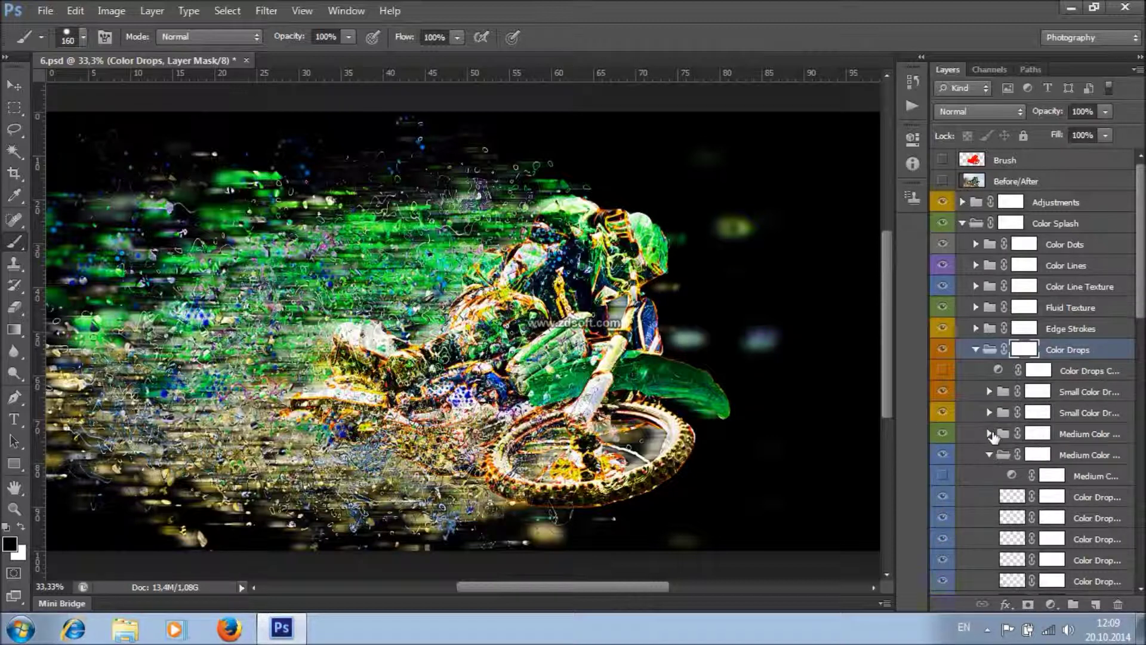
{"action": "left_click", "coordinate": [989, 454]}
{"action": "left_click", "coordinate": [990, 476]}
{"action": "left_click", "coordinate": [989, 497]}
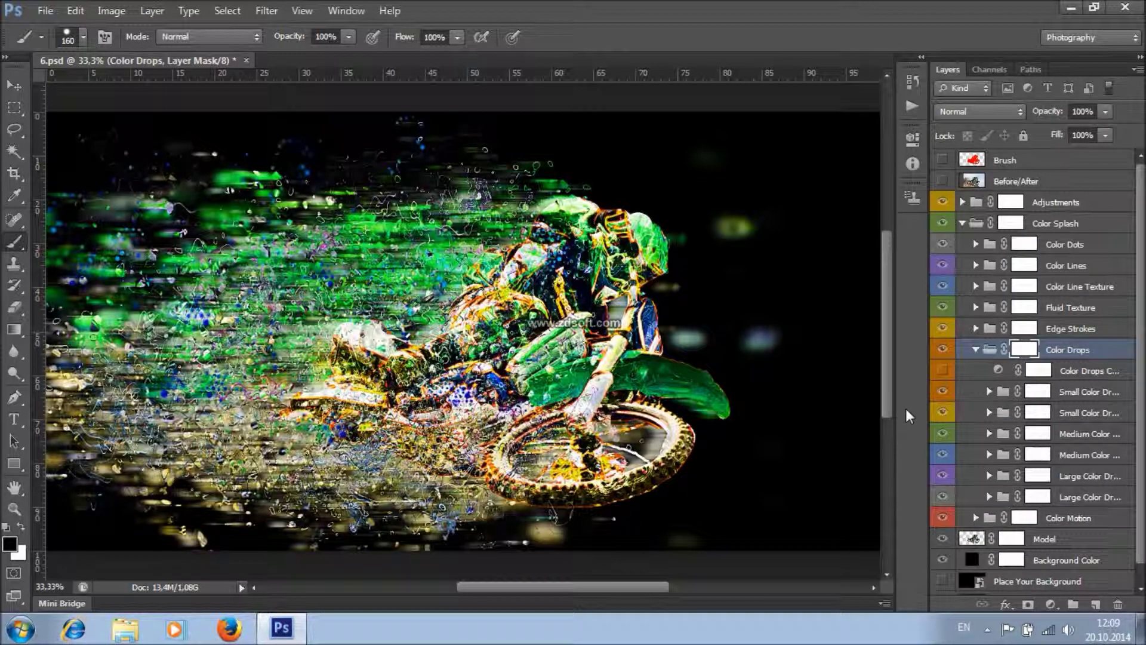
{"action": "mouse_move", "coordinate": [897, 395]}
{"action": "left_mouse_down"}
{"action": "mouse_move", "coordinate": [867, 392]}
{"action": "mouse_move", "coordinate": [913, 388]}
{"action": "mouse_move", "coordinate": [887, 386]}
{"action": "left_mouse_up"}
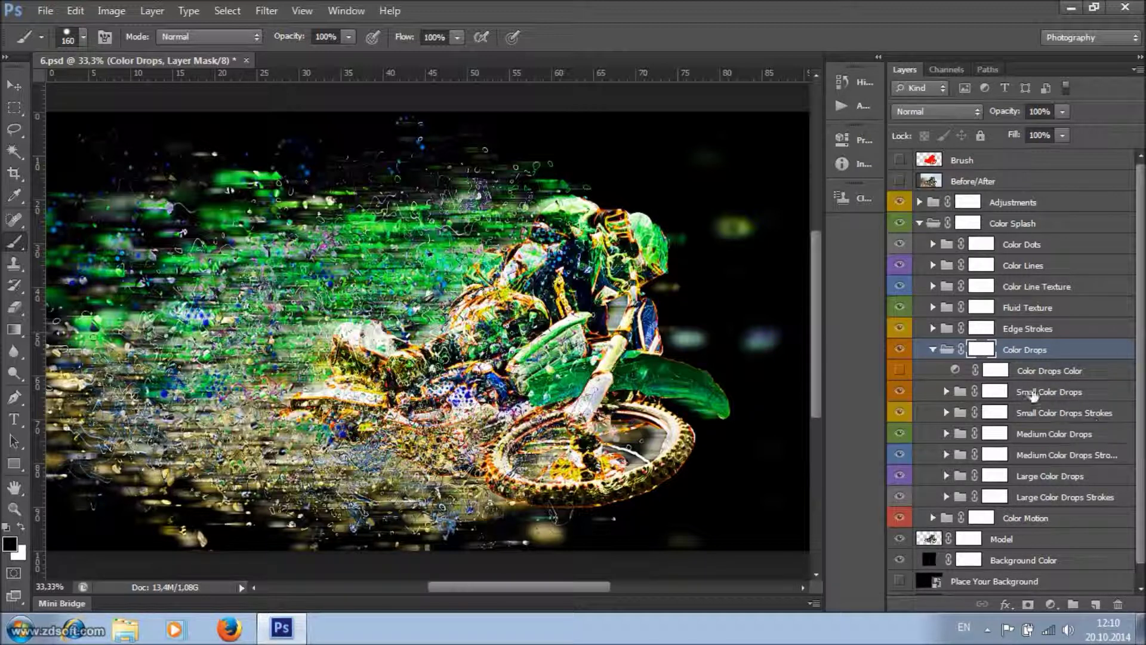
- Show the Color Drops Color adjustment layer and set its Hue to +53
{"action": "left_click", "coordinate": [1048, 371]}
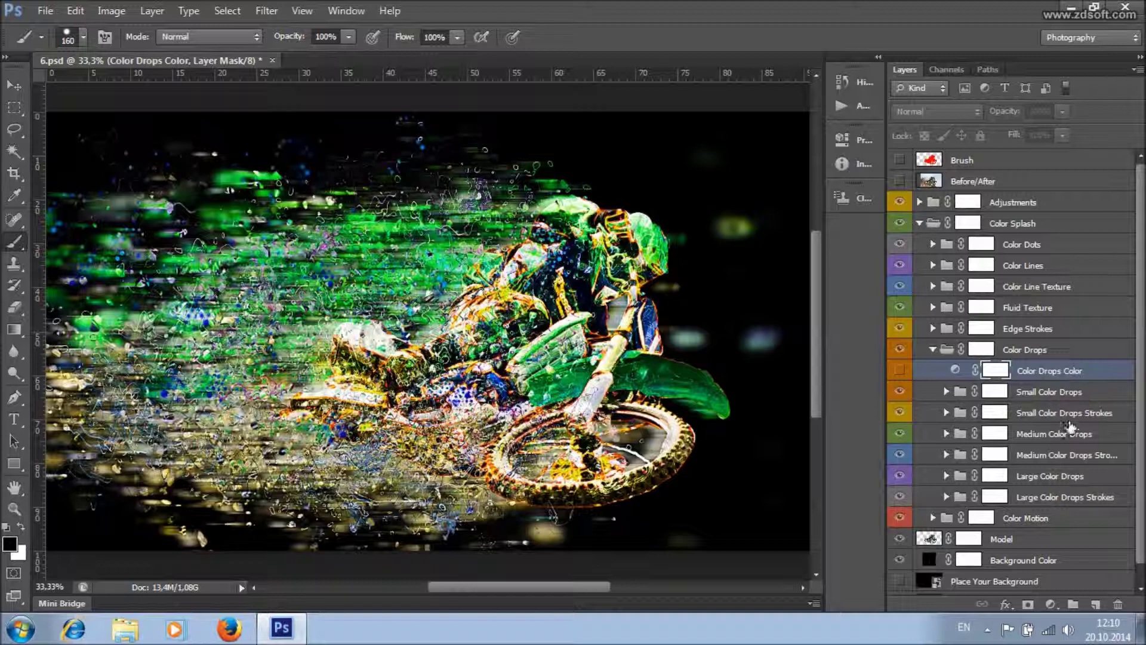
{"action": "left_click", "coordinate": [901, 371]}
{"action": "double_click", "coordinate": [956, 370]}
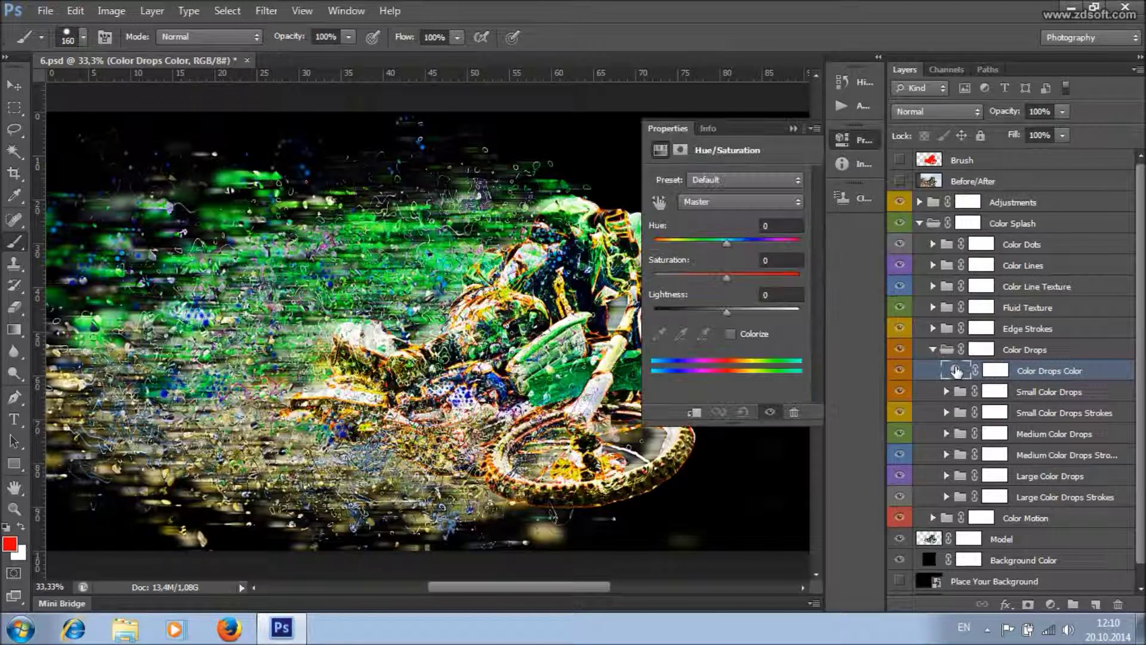
{"action": "left_click_drag", "start_coordinate": [726, 244], "coordinate": [762, 240]}
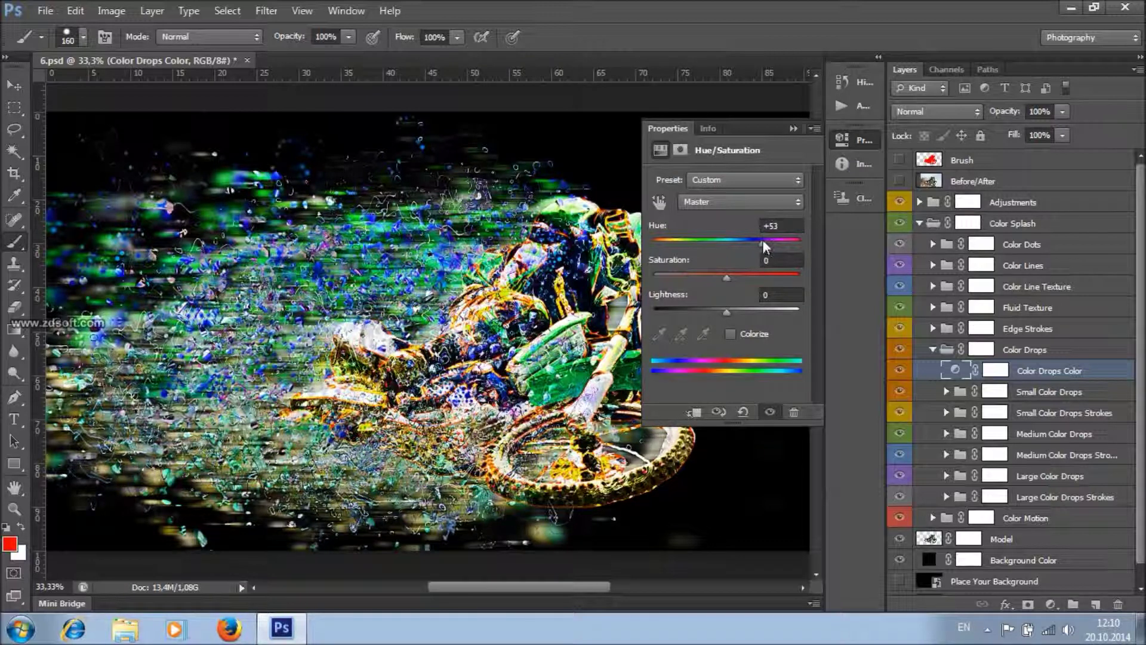
{"action": "left_click", "coordinate": [792, 129]}
- Try painting black on the Color Drops group's mask behind the rider's back, and paint the area back with white
{"action": "left_click", "coordinate": [981, 351]}
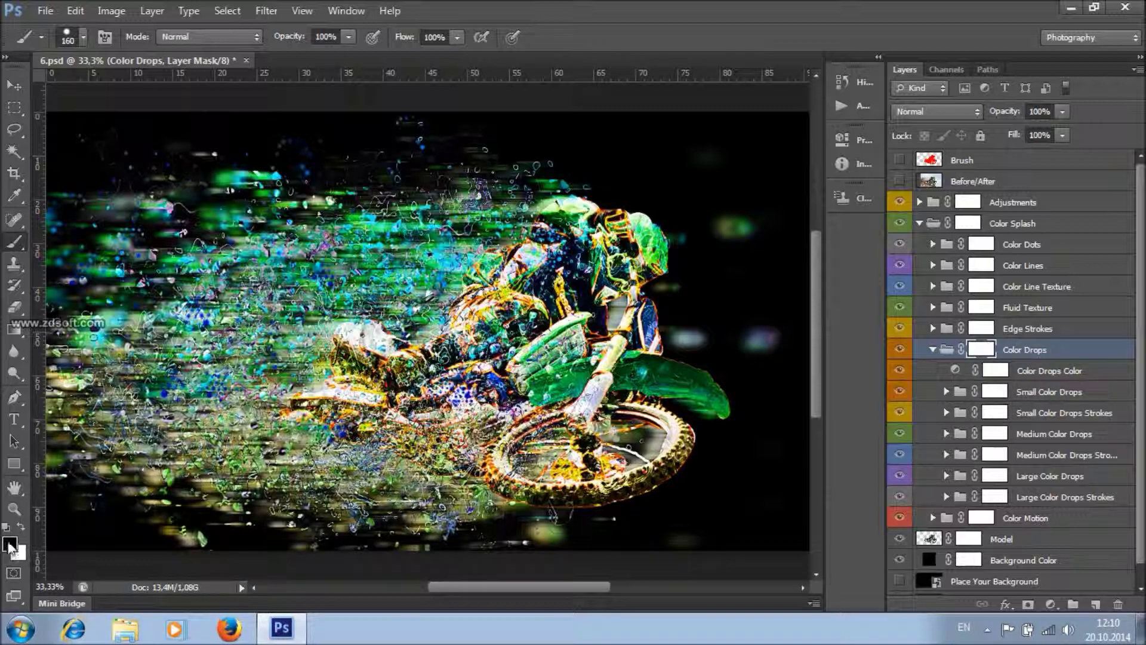
{"action": "mouse_move", "coordinate": [477, 261]}
{"action": "left_mouse_down"}
{"action": "mouse_move", "coordinate": [454, 265]}
{"action": "mouse_move", "coordinate": [465, 221]}
{"action": "mouse_move", "coordinate": [514, 197]}
{"action": "mouse_move", "coordinate": [504, 218]}
{"action": "mouse_move", "coordinate": [514, 212]}
{"action": "left_mouse_up"}
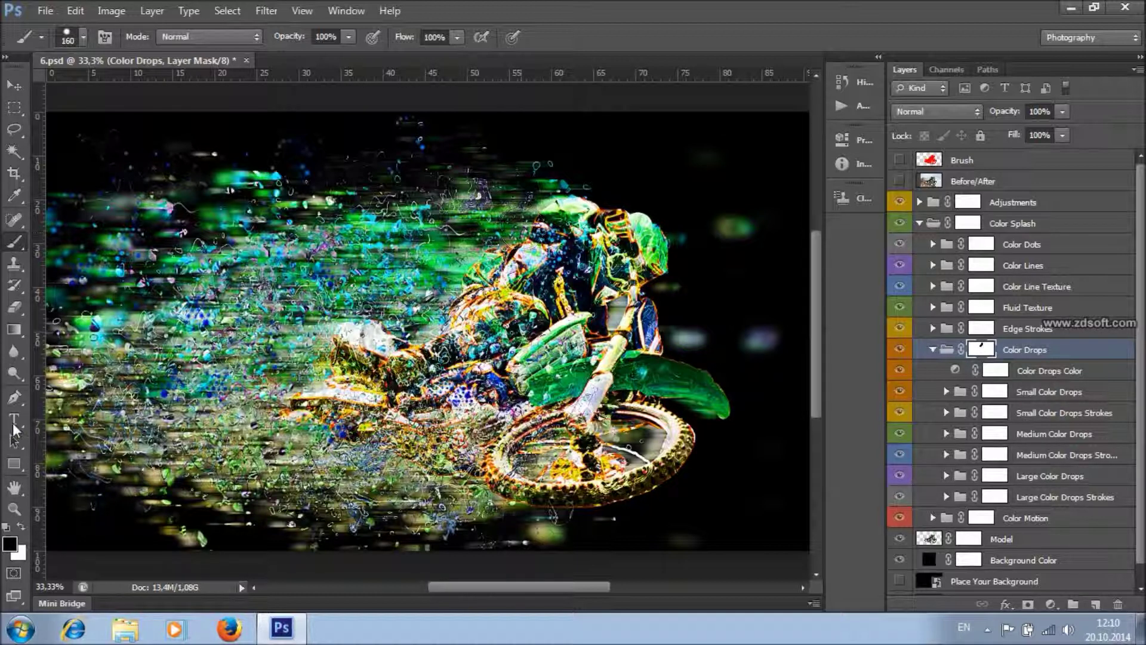
{"action": "left_click", "coordinate": [22, 527]}
{"action": "mouse_move", "coordinate": [459, 244]}
{"action": "left_mouse_down"}
{"action": "mouse_move", "coordinate": [521, 178]}
{"action": "mouse_move", "coordinate": [495, 322]}
{"action": "left_mouse_up"}
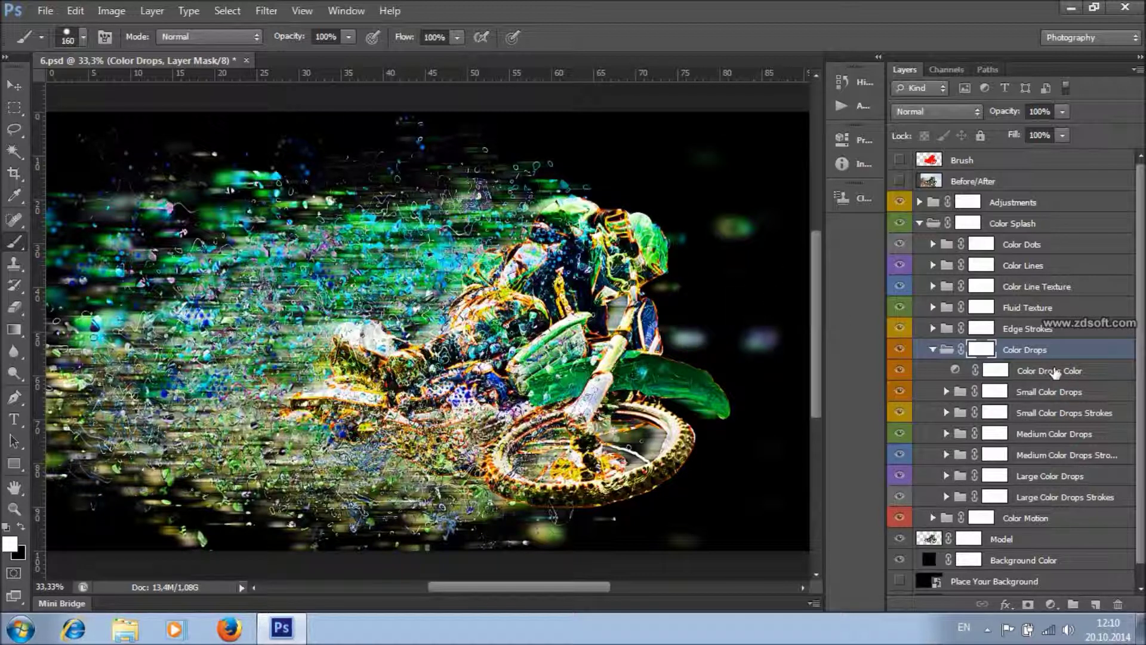
- Expand the Small Color Drops group to inspect its individual drop layers, and collapse it again
{"action": "left_click", "coordinate": [1047, 393]}
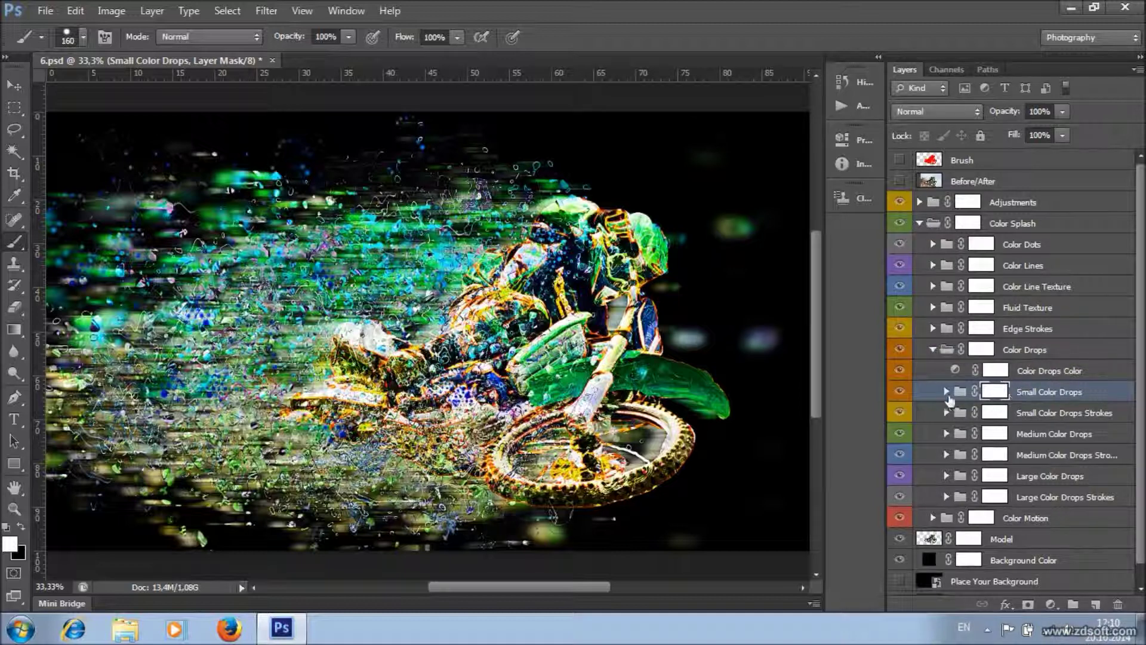
{"action": "left_click", "coordinate": [947, 393]}
{"action": "left_click_drag", "start_coordinate": [1142, 362], "coordinate": [1141, 384]}
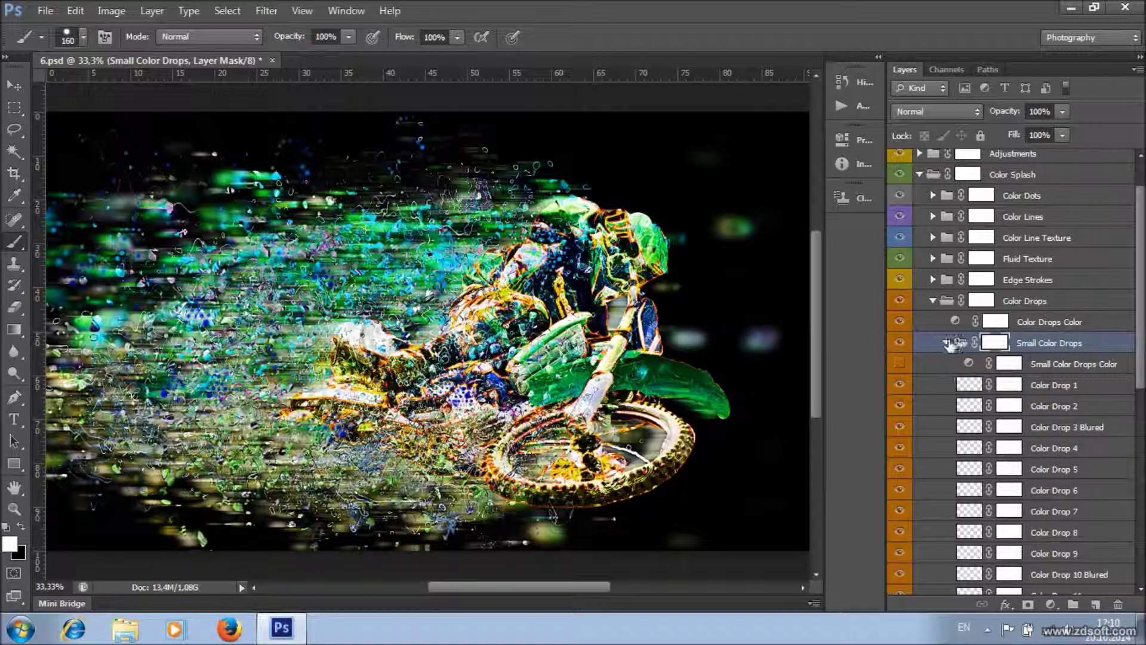
{"action": "left_click", "coordinate": [19, 527]}
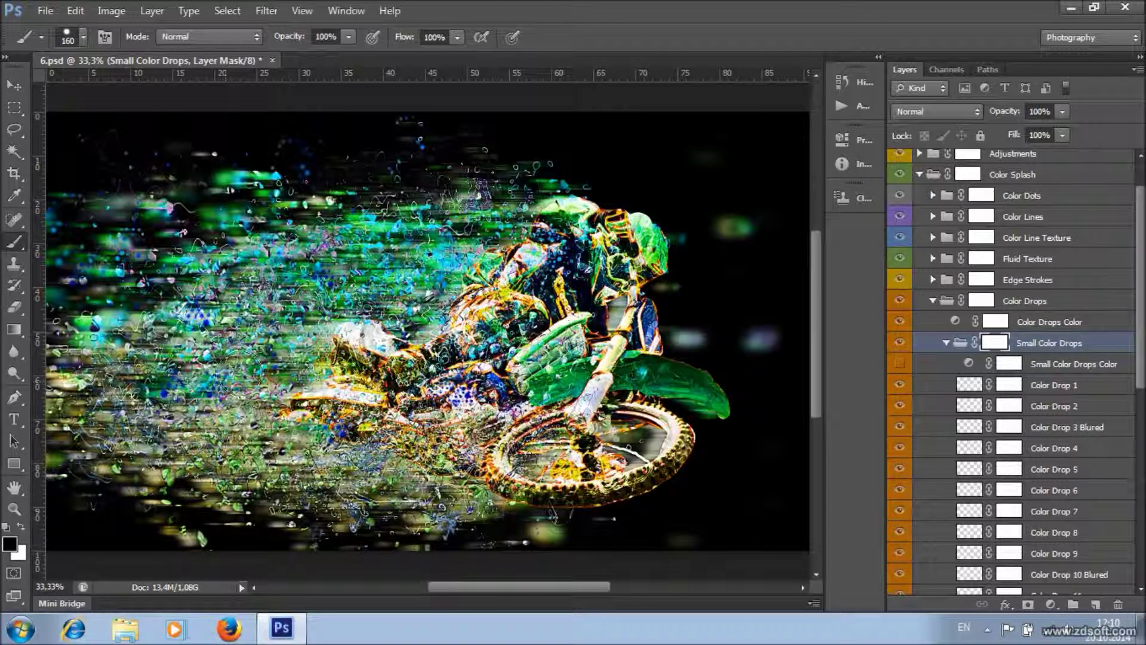
{"action": "left_click", "coordinate": [20, 528]}
{"action": "left_click", "coordinate": [946, 342]}
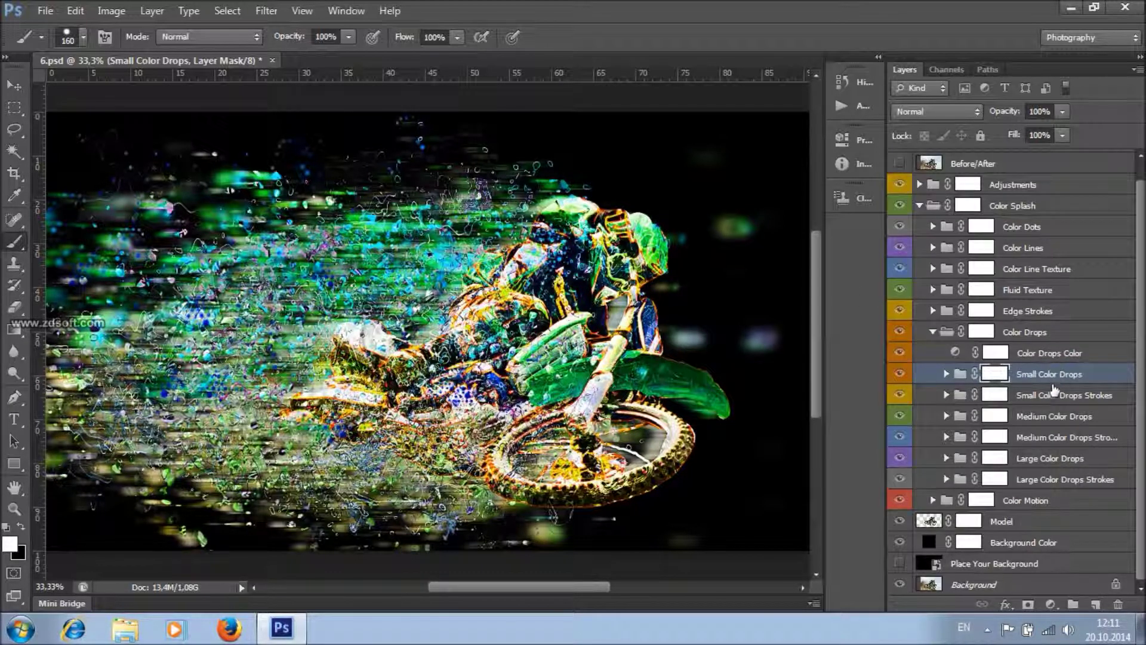
- Show the Small Color Drops Color adjustment layer, shift its hue so the small drops turn pink, and collapse the group
{"action": "left_click", "coordinate": [948, 373]}
{"action": "left_click_drag", "start_coordinate": [1140, 346], "coordinate": [1141, 371]}
{"action": "left_click", "coordinate": [1065, 349]}
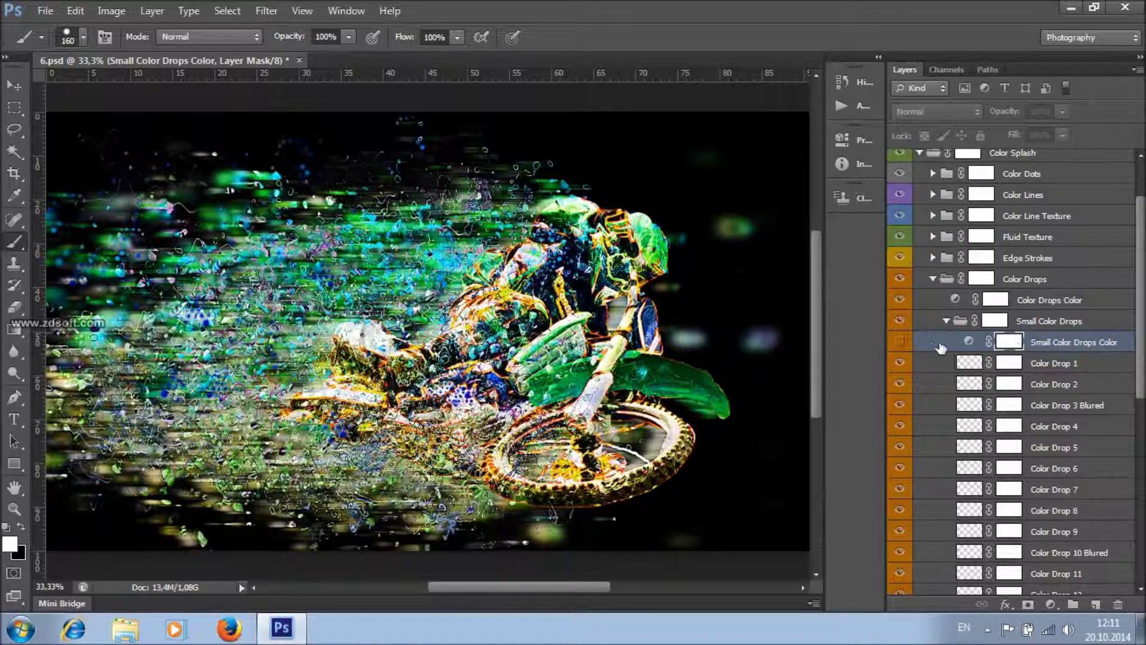
{"action": "left_click", "coordinate": [900, 343]}
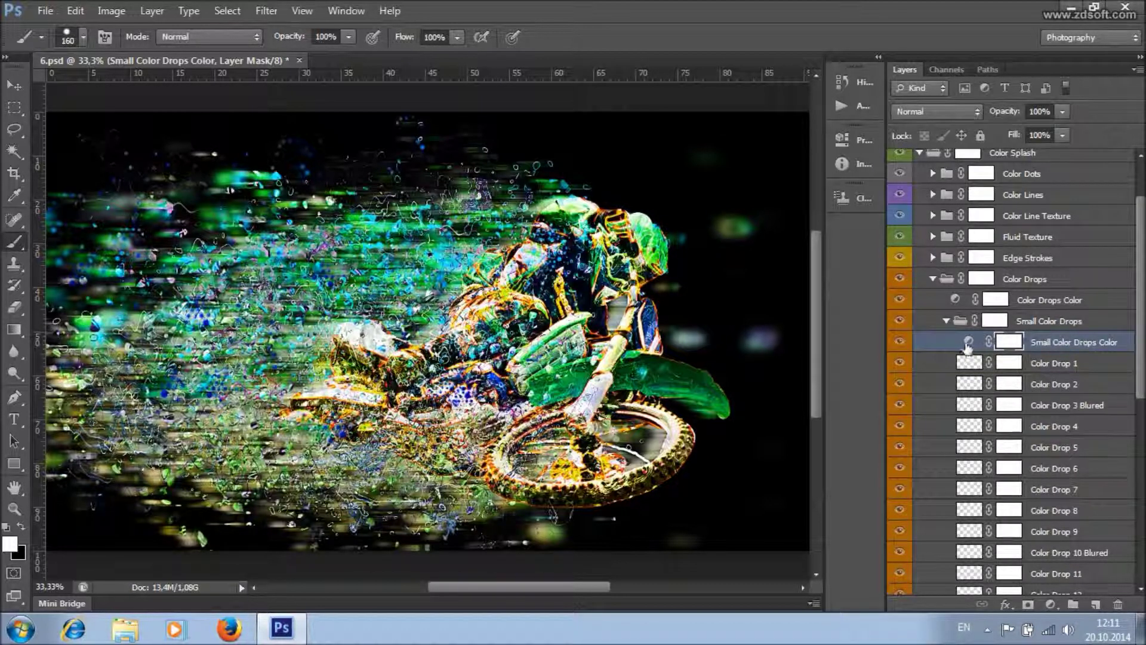
{"action": "double_click", "coordinate": [969, 342]}
{"action": "left_click", "coordinate": [754, 244]}
{"action": "left_click", "coordinate": [783, 243]}
{"action": "left_click", "coordinate": [795, 128]}
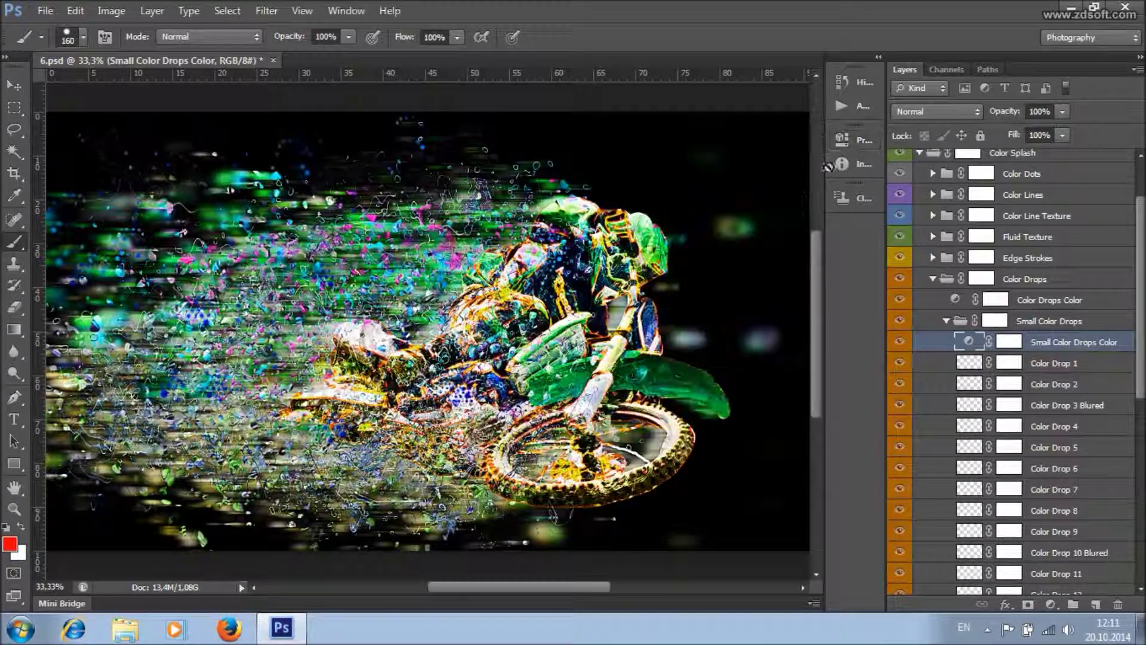
{"action": "left_click", "coordinate": [946, 321]}
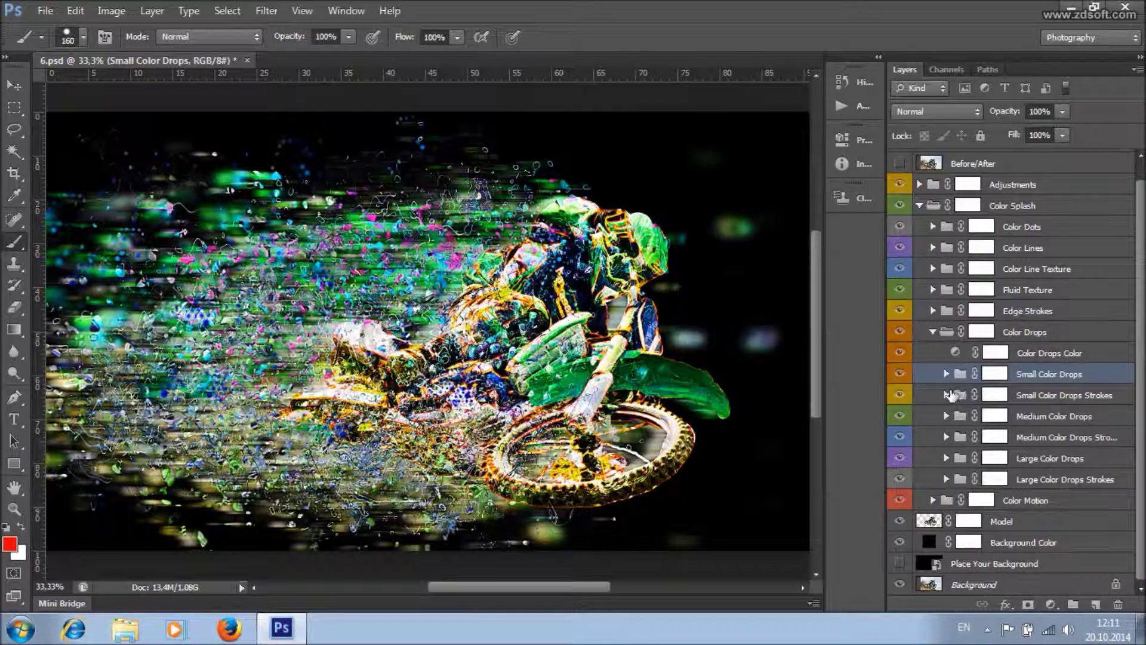
- Inspect the layers inside the Small Color Drops Strokes group and look over the Large Color Drops Strokes and Large Color Drops groups
{"action": "left_click", "coordinate": [947, 394]}
{"action": "scroll", "coordinate": [1104, 359], "scroll_direction": "down", "scroll_amount": 3}
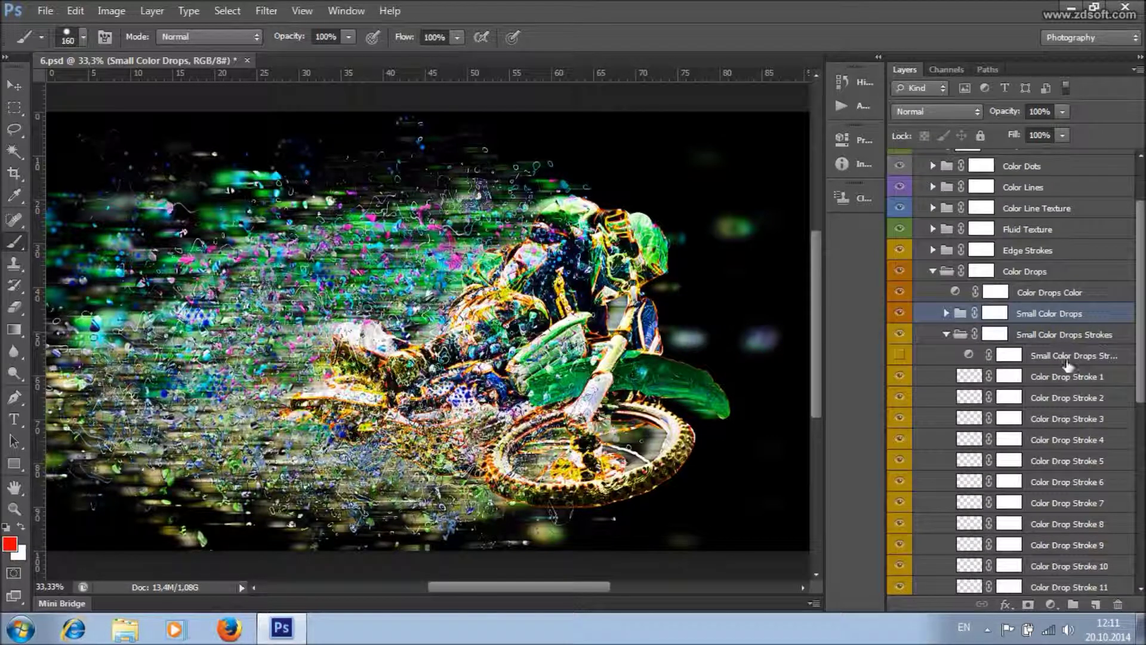
{"action": "left_click", "coordinate": [946, 334]}
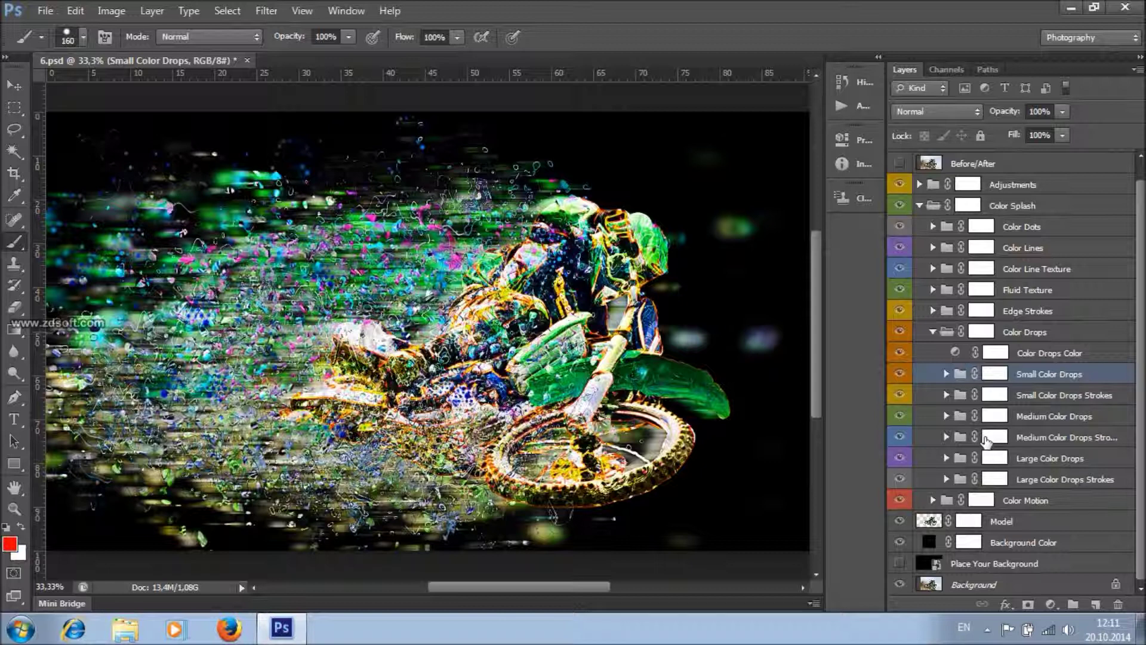
{"action": "left_click", "coordinate": [1023, 485]}
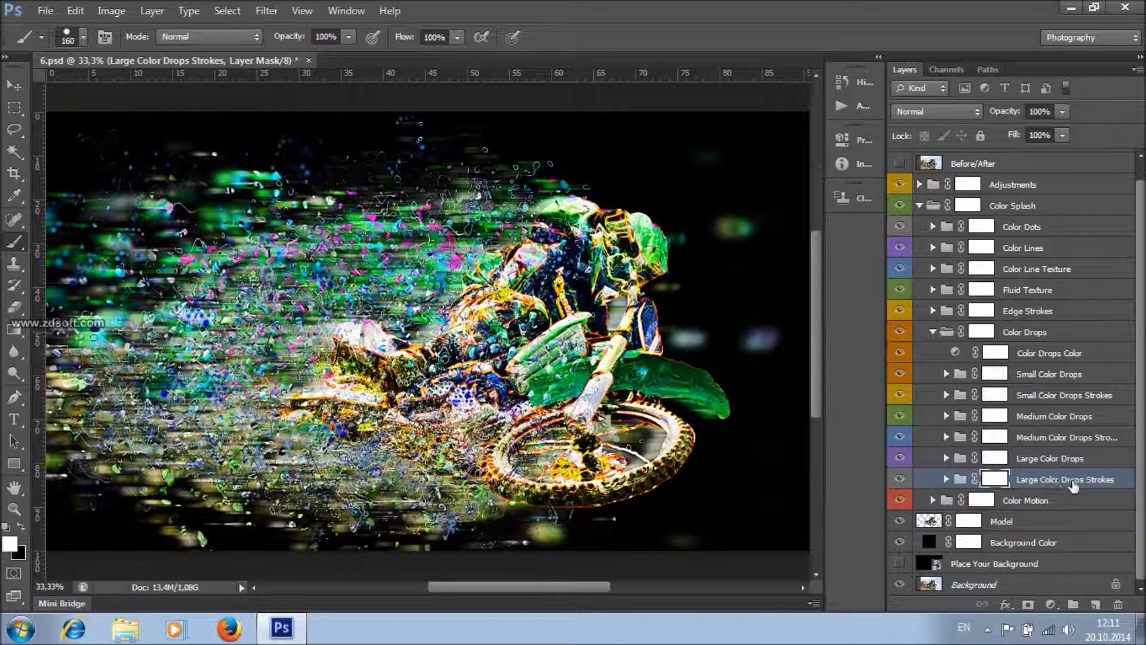
{"action": "left_click", "coordinate": [1110, 459]}
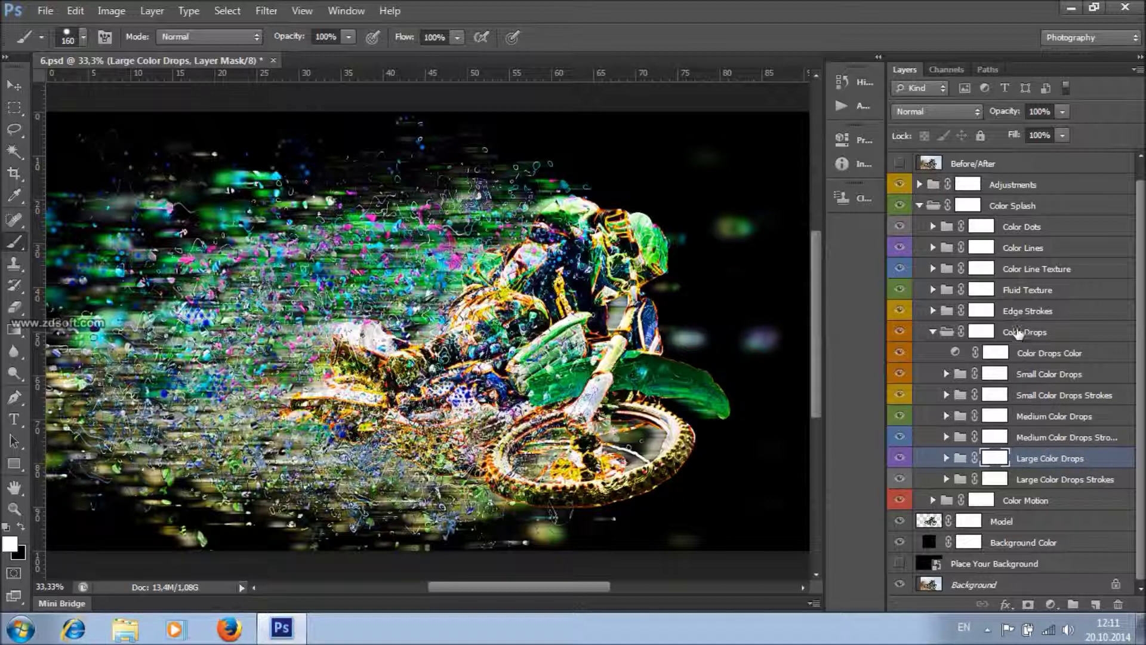
- Duplicate the Color Drop Stroke 1, 2, 5, 8 and 11 layers in the Small Color Drops Strokes group and activate the Move tool
{"action": "left_click", "coordinate": [947, 395]}
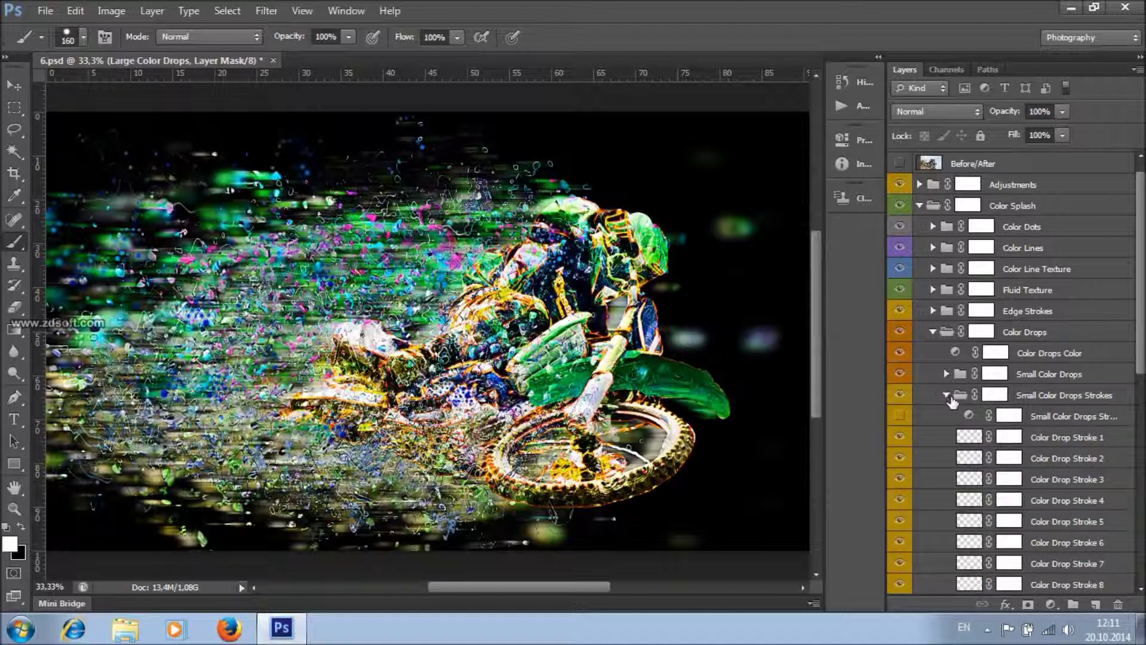
{"action": "left_click_drag", "start_coordinate": [1144, 335], "coordinate": [1144, 399]}
{"action": "left_click", "coordinate": [1068, 298]}
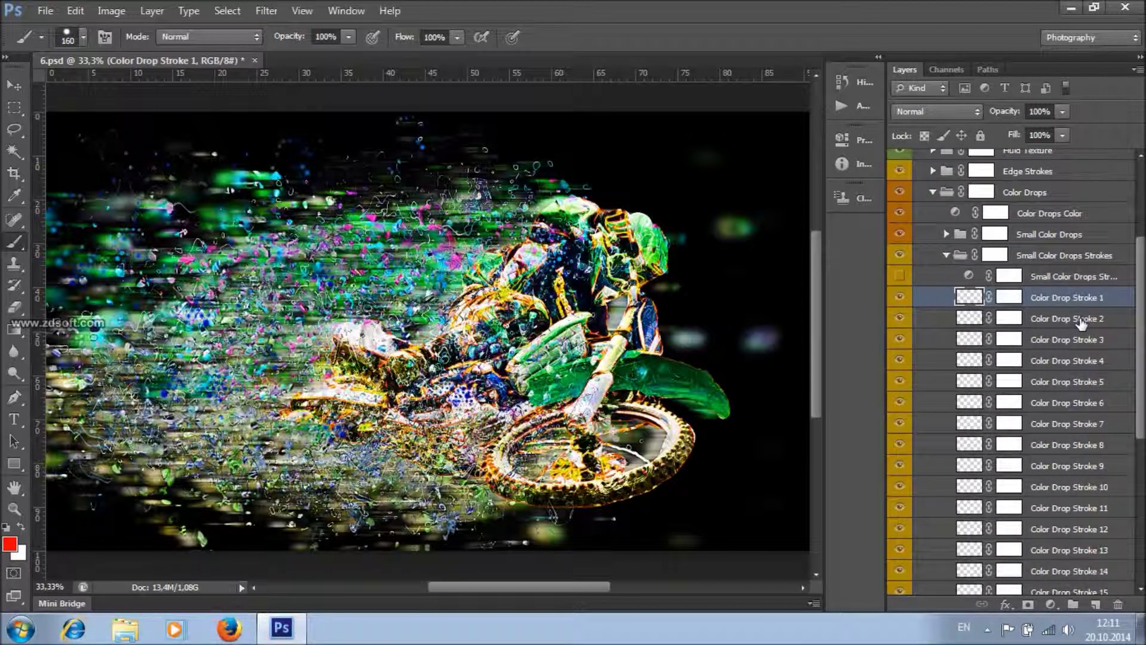
{"action": "left_click", "coordinate": [1069, 318], "text": "ctrl"}
{"action": "left_click", "coordinate": [1069, 382], "text": "ctrl"}
{"action": "left_click", "coordinate": [1068, 445], "text": "ctrl"}
{"action": "left_click", "coordinate": [1069, 507], "text": "ctrl"}
{"action": "right_click", "coordinate": [1060, 325]}
{"action": "left_click", "coordinate": [940, 83]}
{"action": "key", "text": "Return"}
{"action": "key", "text": "v"}
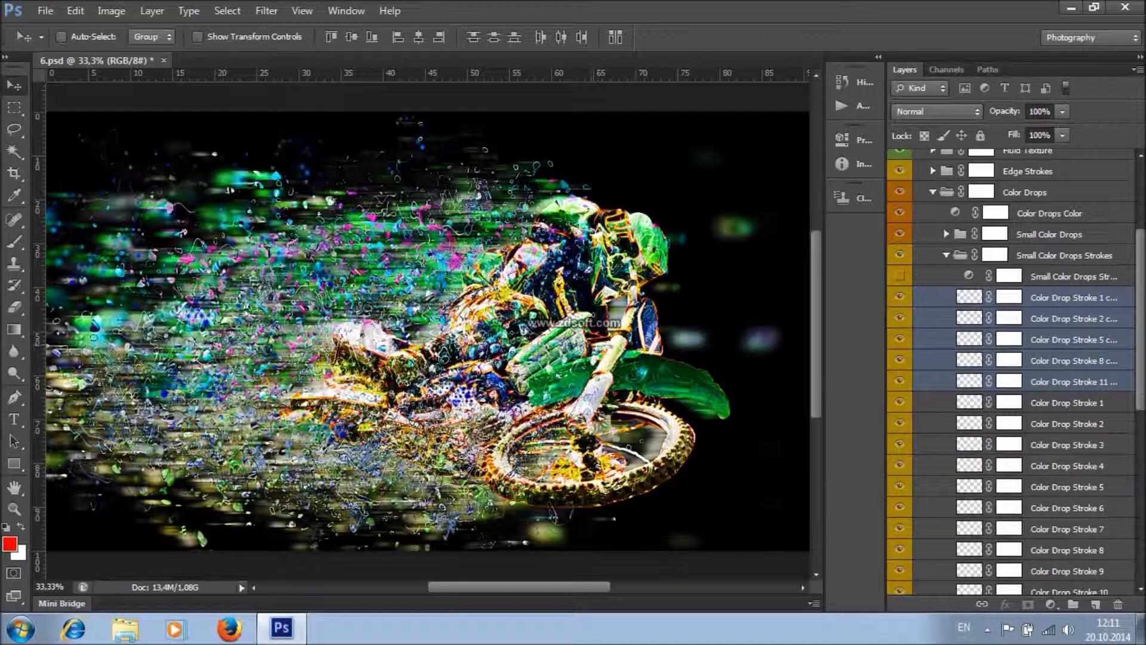
- Duplicate the Small Color Drops Strokes and Medium Color Drops groups, and collapse the Color Drops group
{"action": "left_click", "coordinate": [942, 255]}
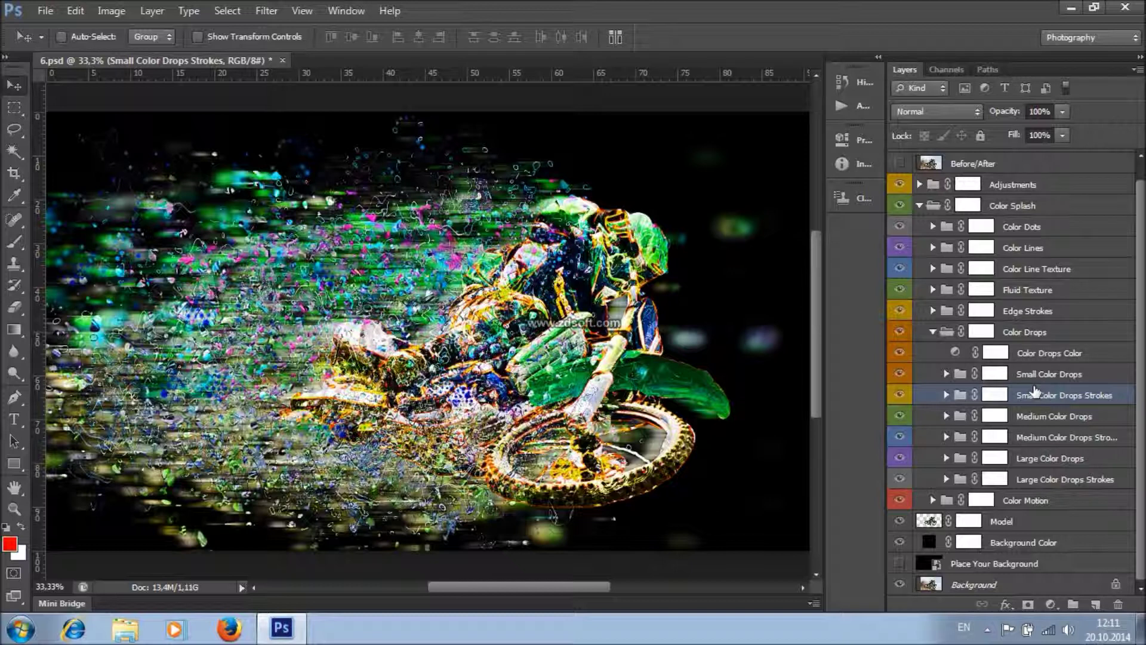
{"action": "left_click", "coordinate": [1061, 378]}
{"action": "left_click", "coordinate": [1058, 398]}
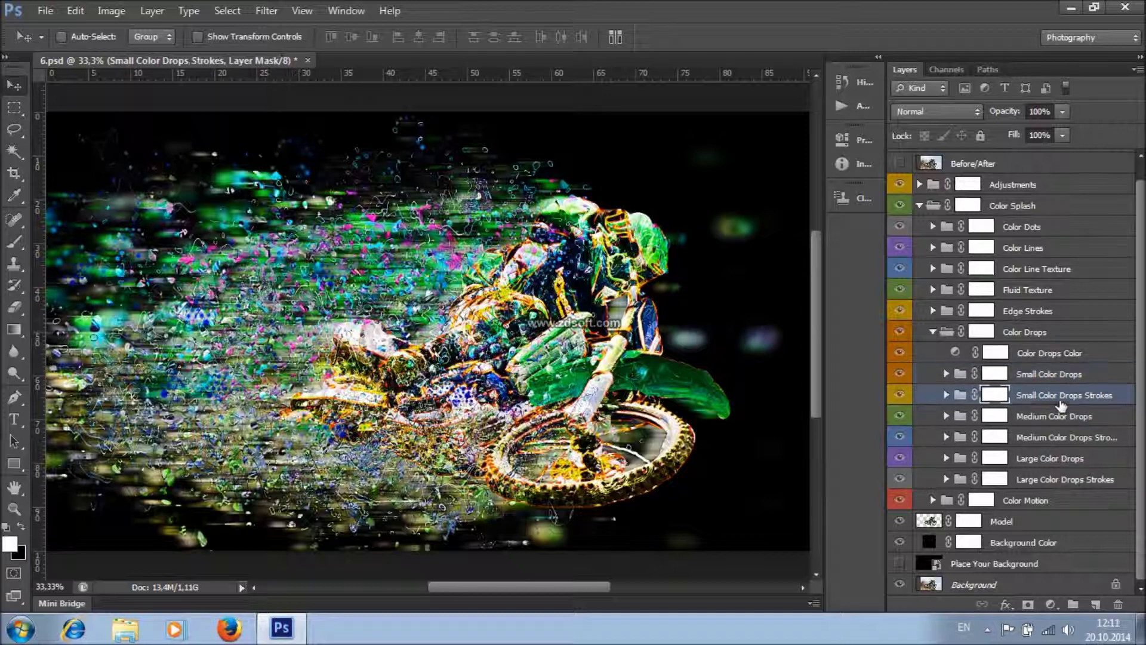
{"action": "left_click", "coordinate": [1058, 418], "text": "ctrl"}
{"action": "right_click", "coordinate": [1059, 418]}
{"action": "left_click", "coordinate": [931, 205]}
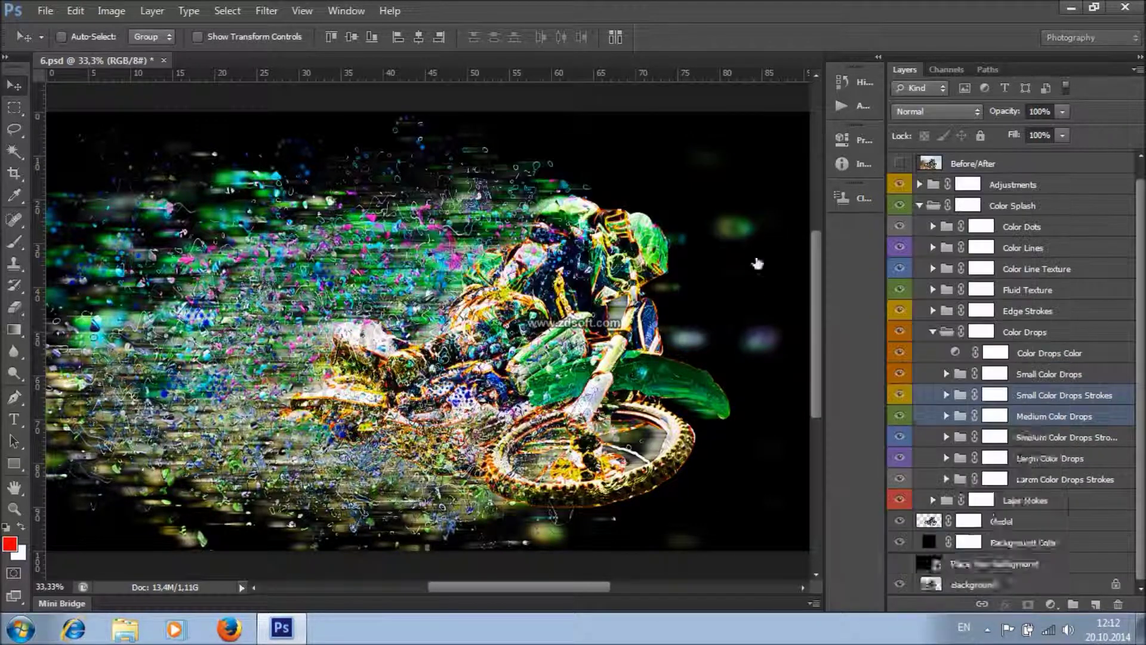
{"action": "left_click", "coordinate": [933, 333]}
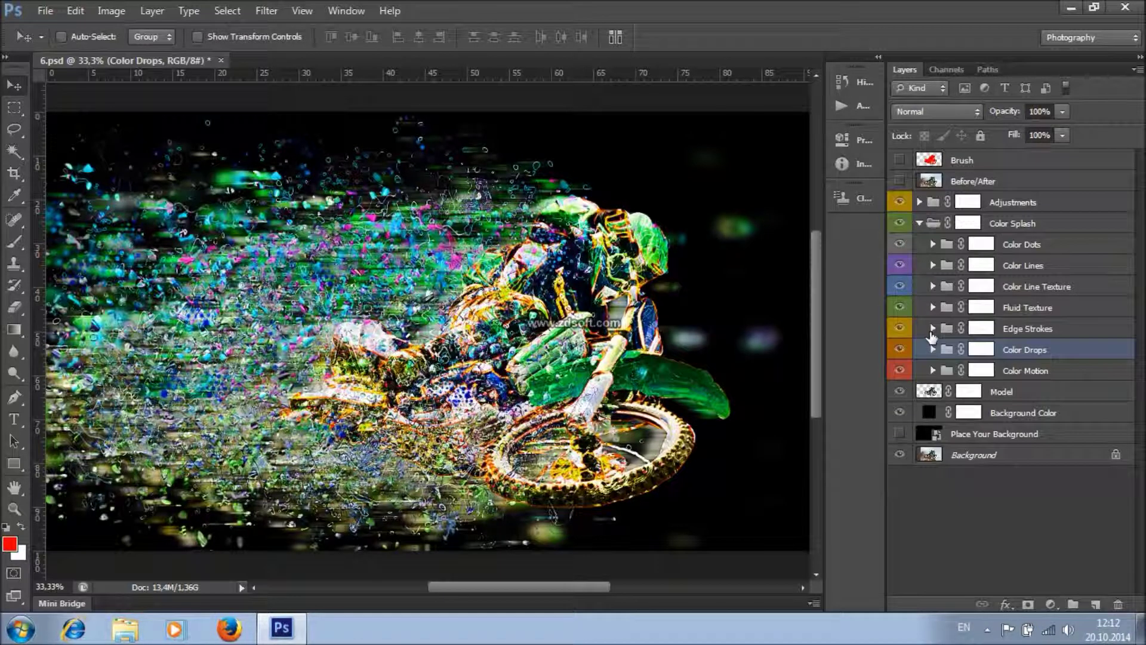
- Toggle the Color Motion group's visibility to compare its effect and lower the group's opacity to 94%
{"action": "left_click", "coordinate": [1045, 373]}
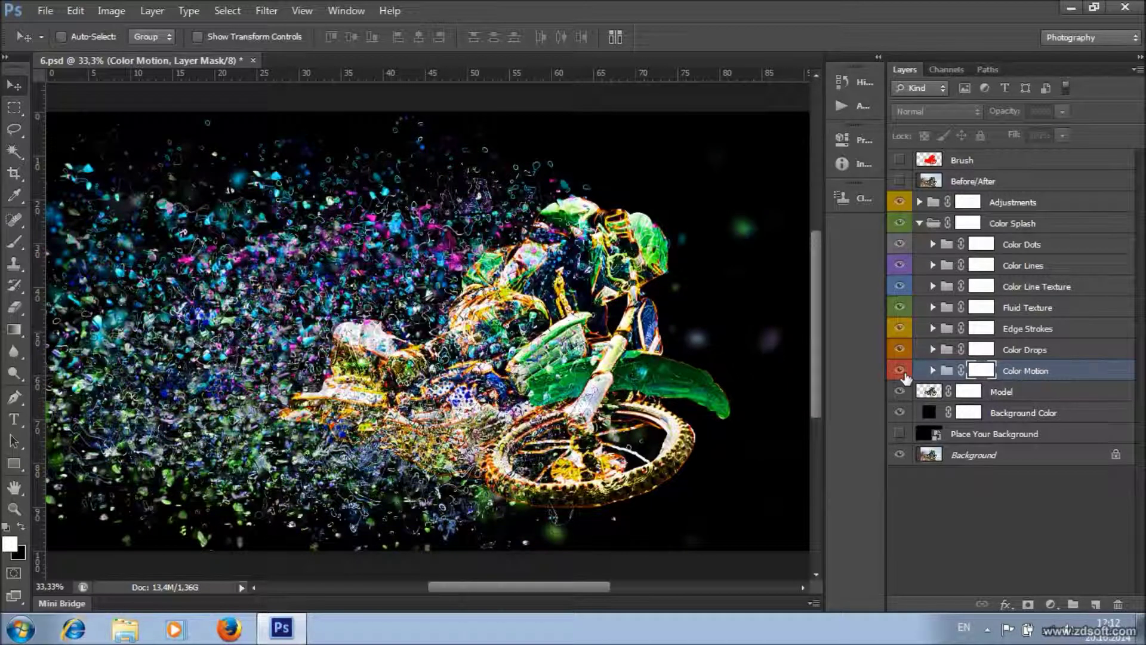
{"action": "left_click", "coordinate": [903, 372]}
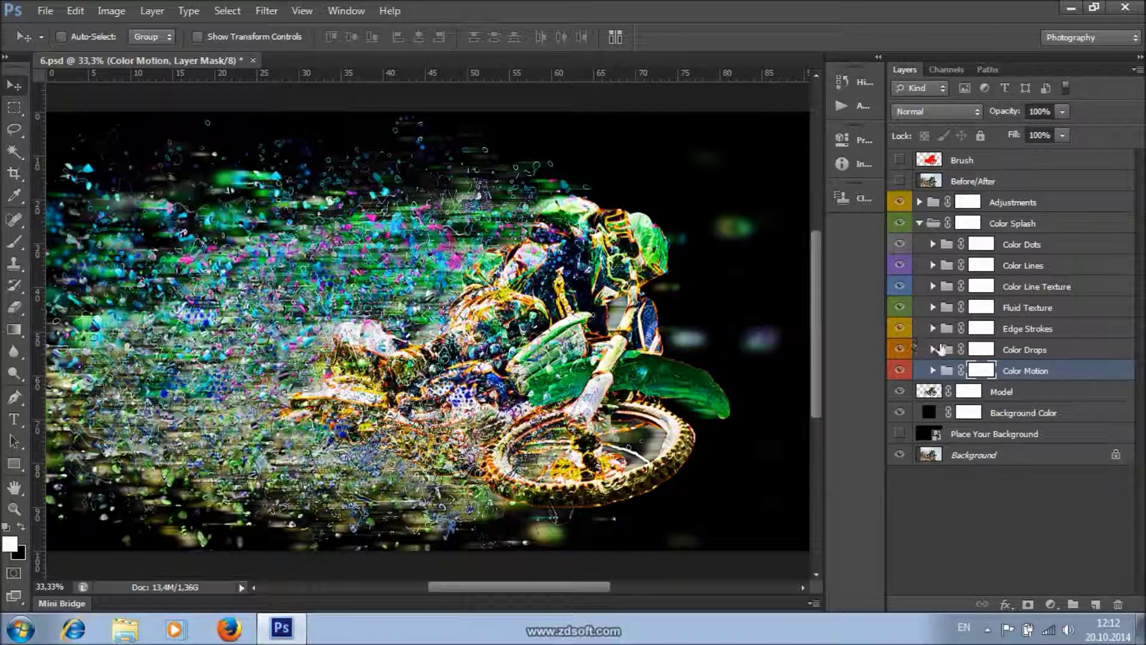
{"action": "left_click", "coordinate": [1063, 111]}
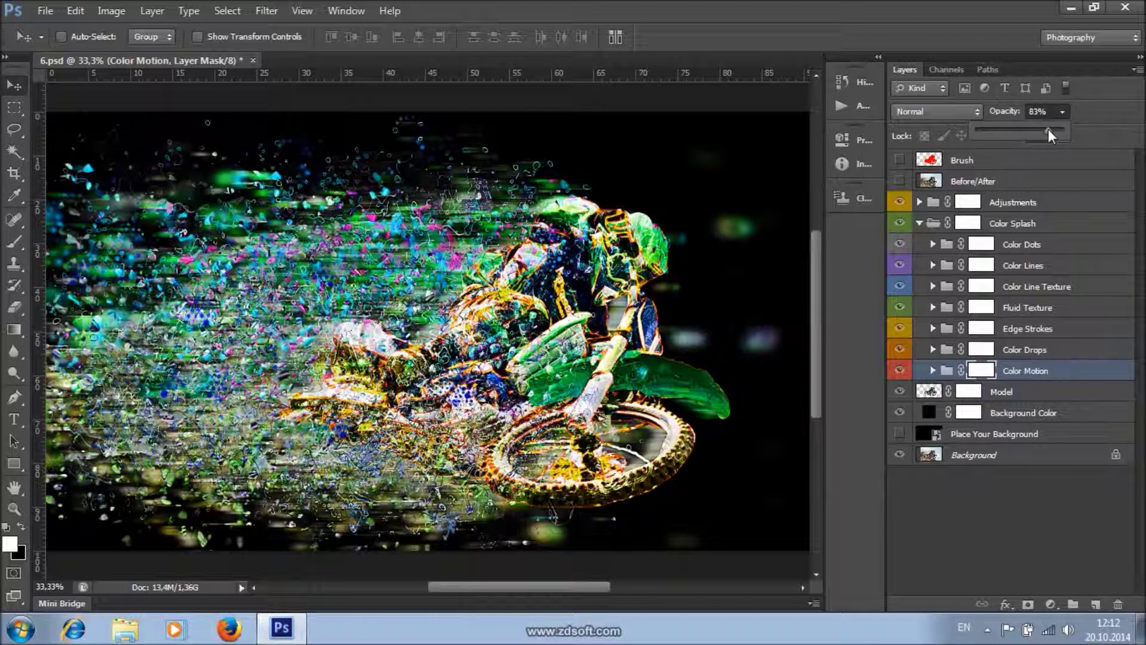
{"action": "left_click_drag", "start_coordinate": [1030, 130], "coordinate": [1004, 136]}
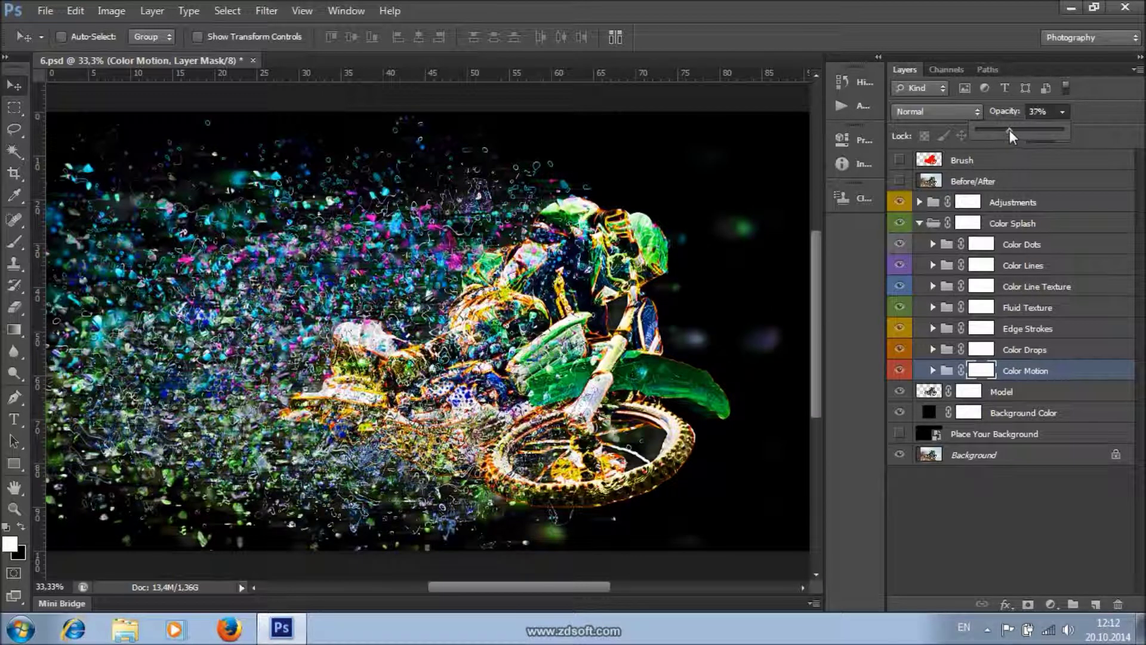
{"action": "left_click_drag", "start_coordinate": [1023, 134], "coordinate": [1030, 134]}
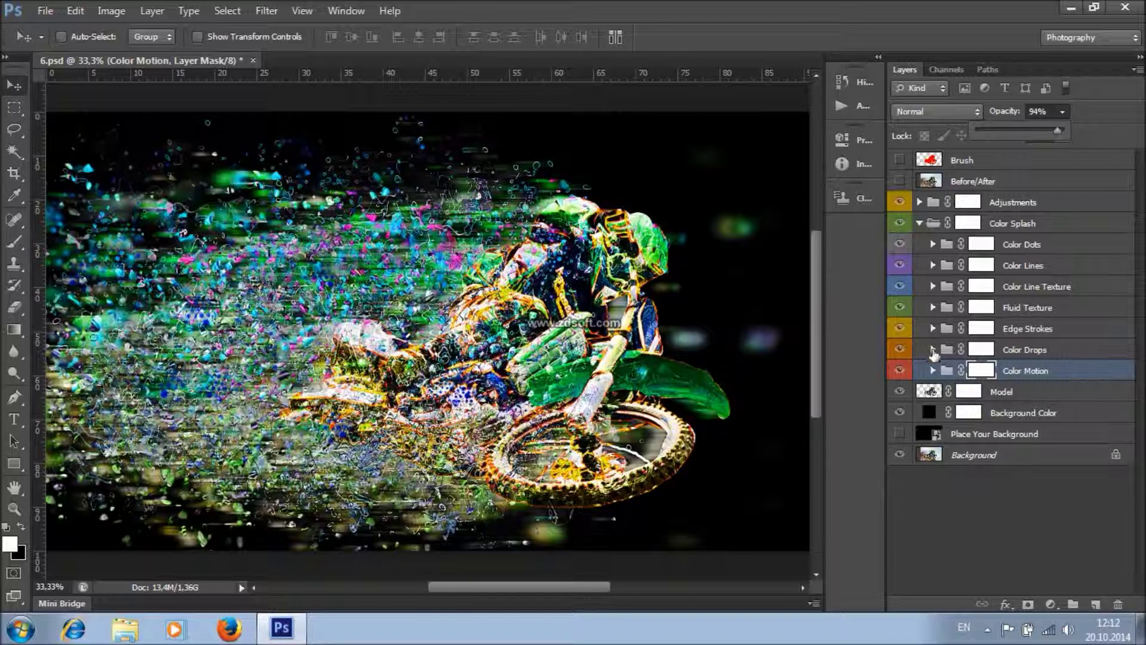
- Try brushing black on the Color Motion group's mask above and behind the rider's back, and restore the area with white
{"action": "left_click", "coordinate": [986, 372]}
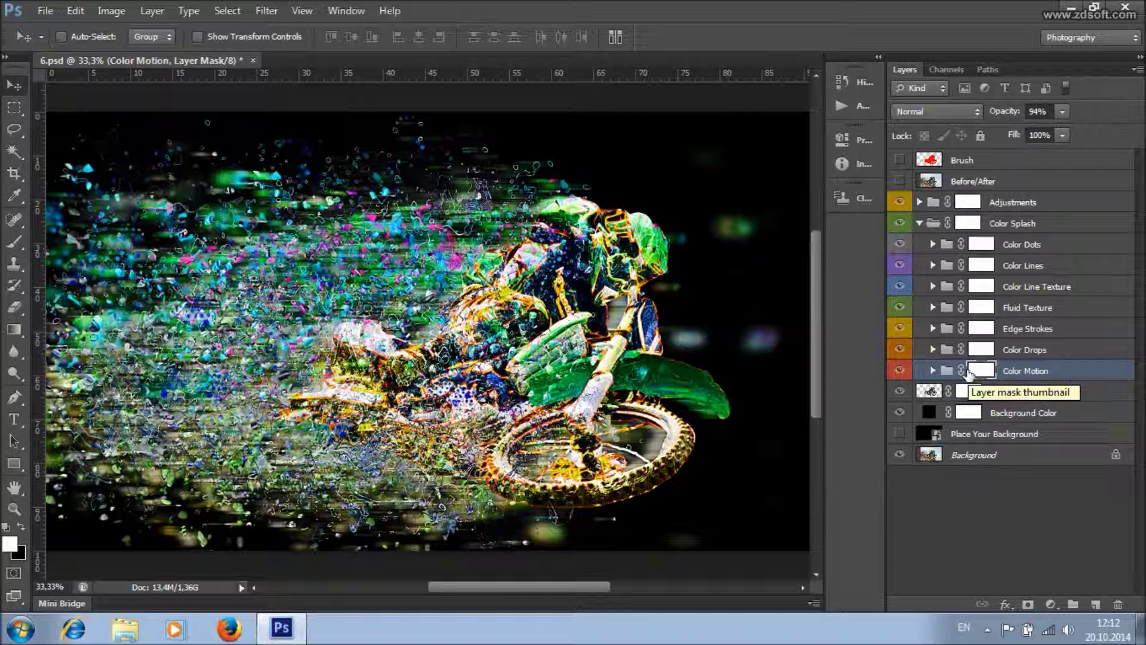
{"action": "left_click", "coordinate": [15, 242]}
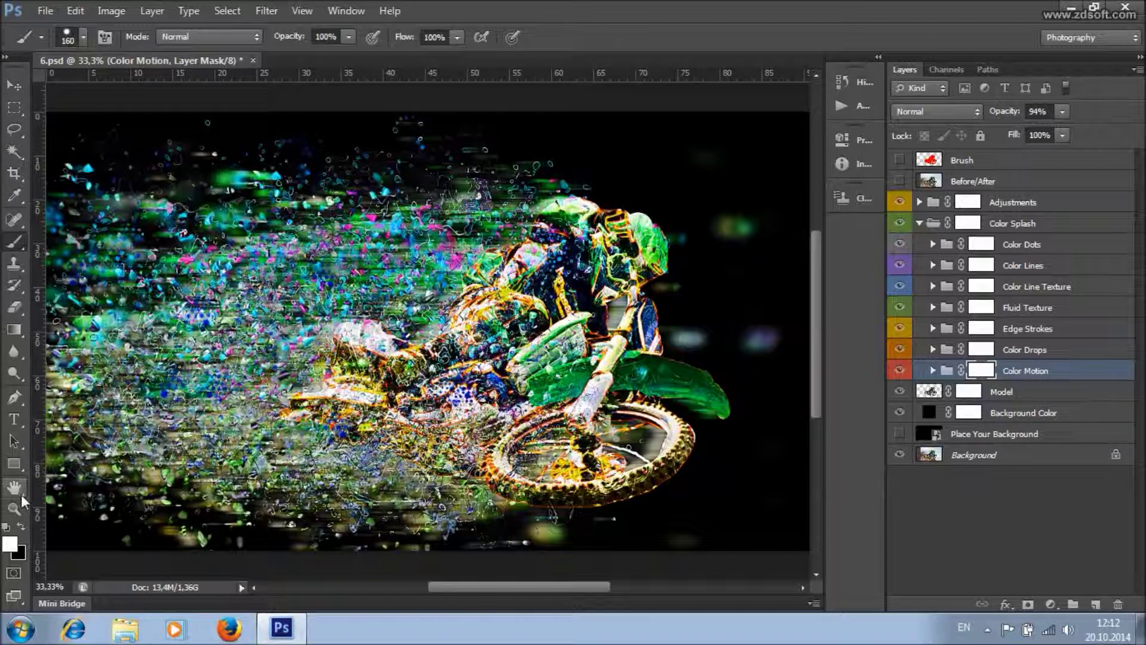
{"action": "left_click", "coordinate": [20, 525]}
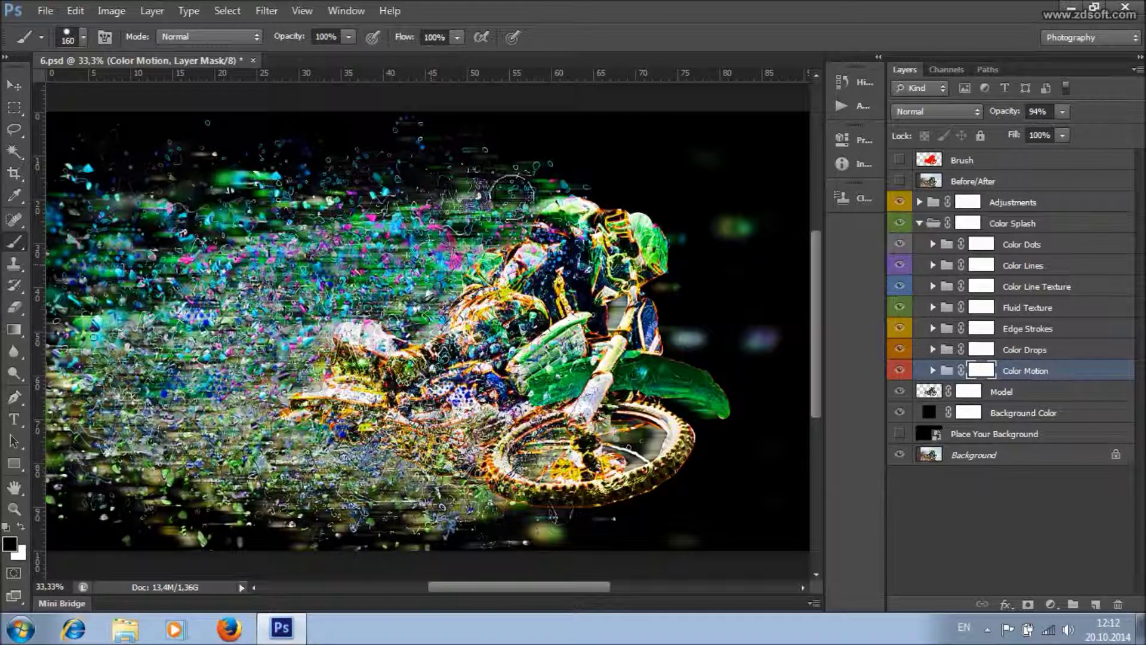
{"action": "mouse_move", "coordinate": [545, 192]}
{"action": "left_mouse_down"}
{"action": "mouse_move", "coordinate": [322, 200]}
{"action": "mouse_move", "coordinate": [464, 220]}
{"action": "left_mouse_up"}
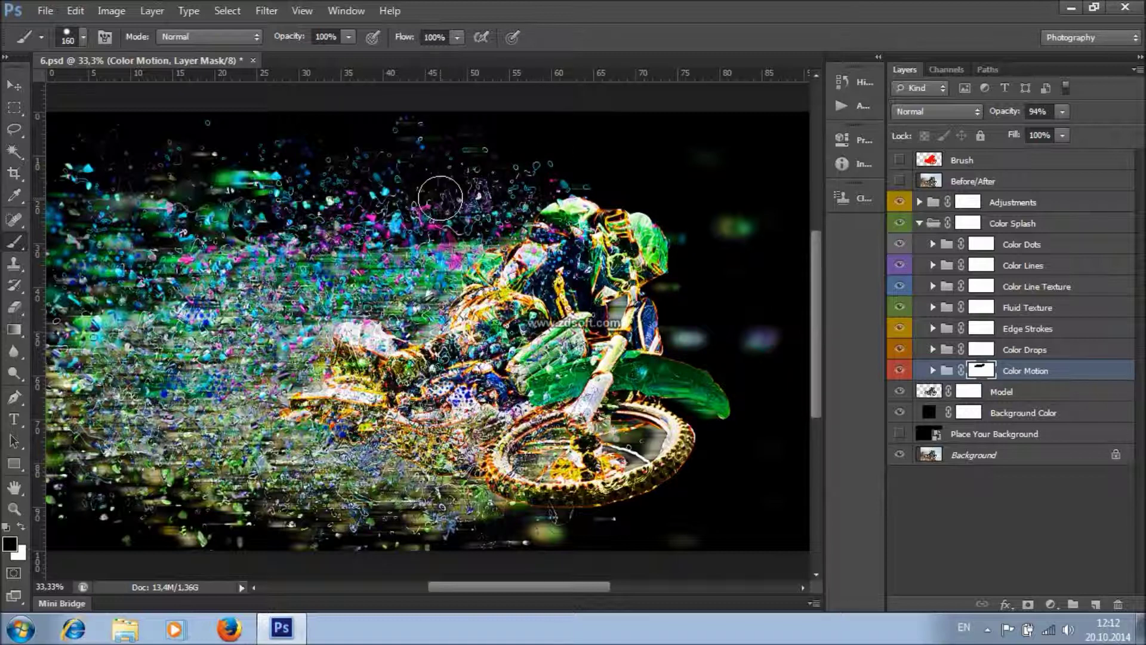
{"action": "key", "text": "ctrl+z"}
{"action": "key", "text": "alt"}
{"action": "mouse_move", "coordinate": [507, 197]}
{"action": "left_mouse_down"}
{"action": "mouse_move", "coordinate": [388, 250]}
{"action": "mouse_move", "coordinate": [461, 208]}
{"action": "mouse_move", "coordinate": [591, 197]}
{"action": "mouse_move", "coordinate": [513, 245]}
{"action": "left_mouse_up"}
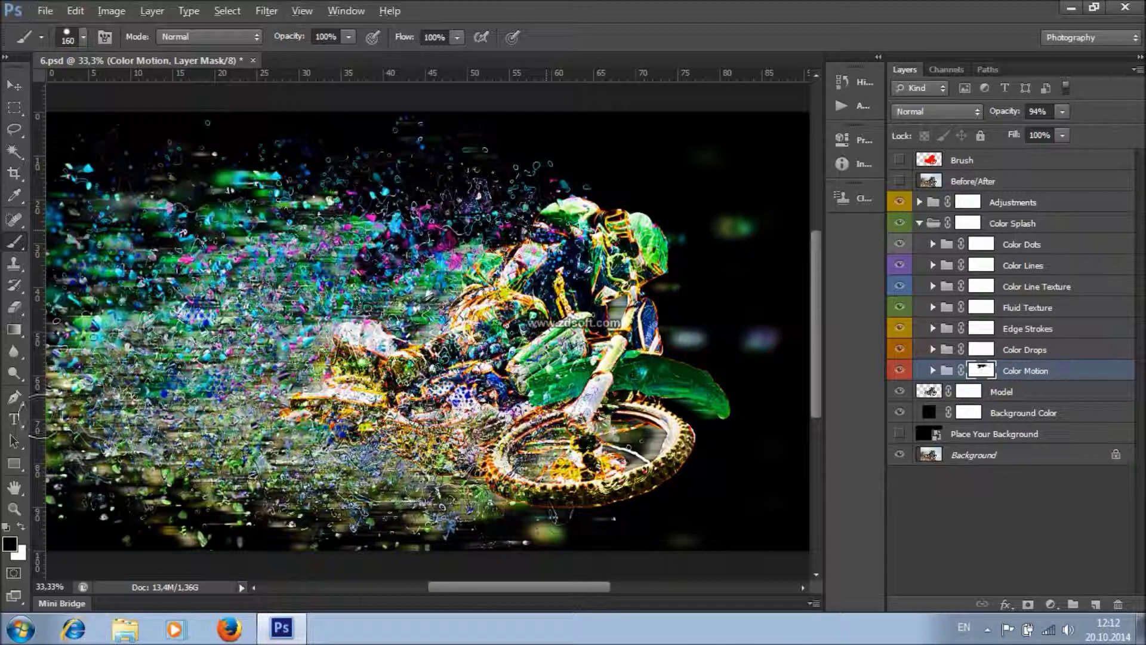
{"action": "left_click", "coordinate": [21, 526]}
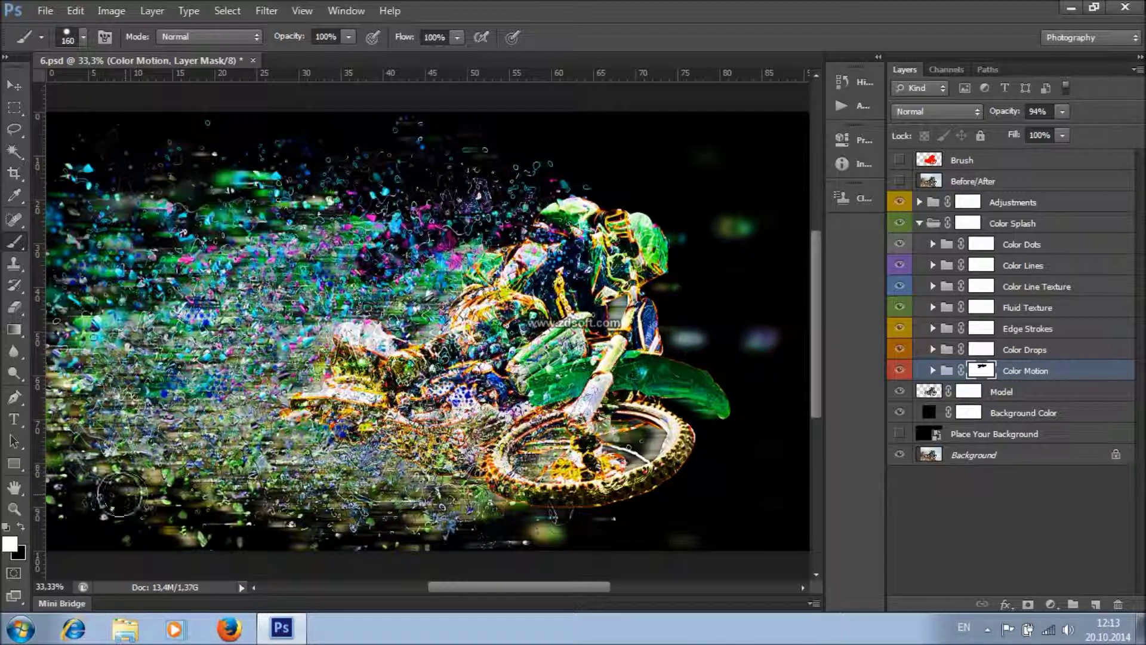
{"action": "mouse_move", "coordinate": [412, 218]}
{"action": "left_mouse_down"}
{"action": "mouse_move", "coordinate": [391, 260]}
{"action": "mouse_move", "coordinate": [417, 179]}
{"action": "mouse_move", "coordinate": [514, 203]}
{"action": "left_mouse_up"}
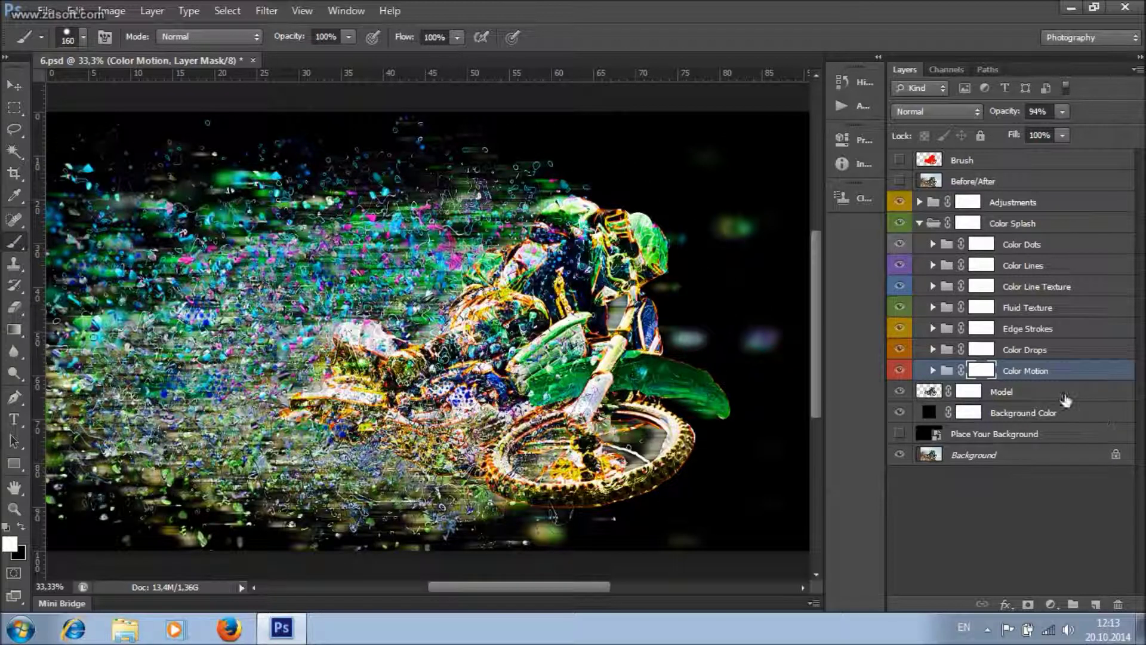
- Hide and show the Model layer to compare the picture with and without the rider
{"action": "left_click", "coordinate": [956, 394]}
{"action": "left_click", "coordinate": [900, 392]}
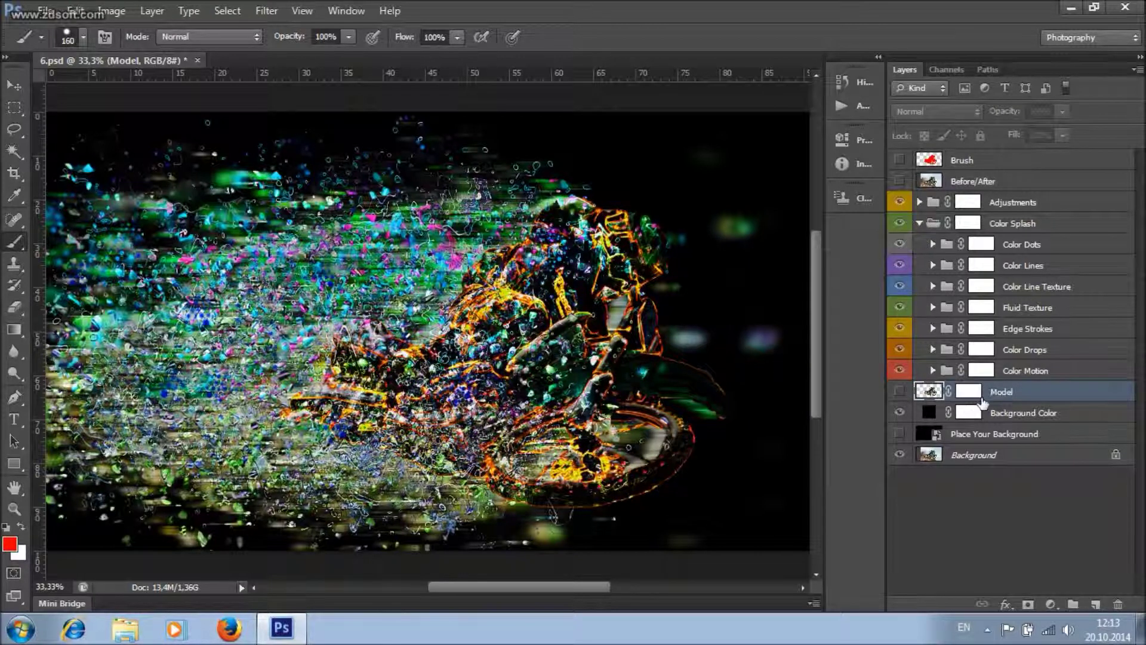
{"action": "left_click", "coordinate": [900, 391]}
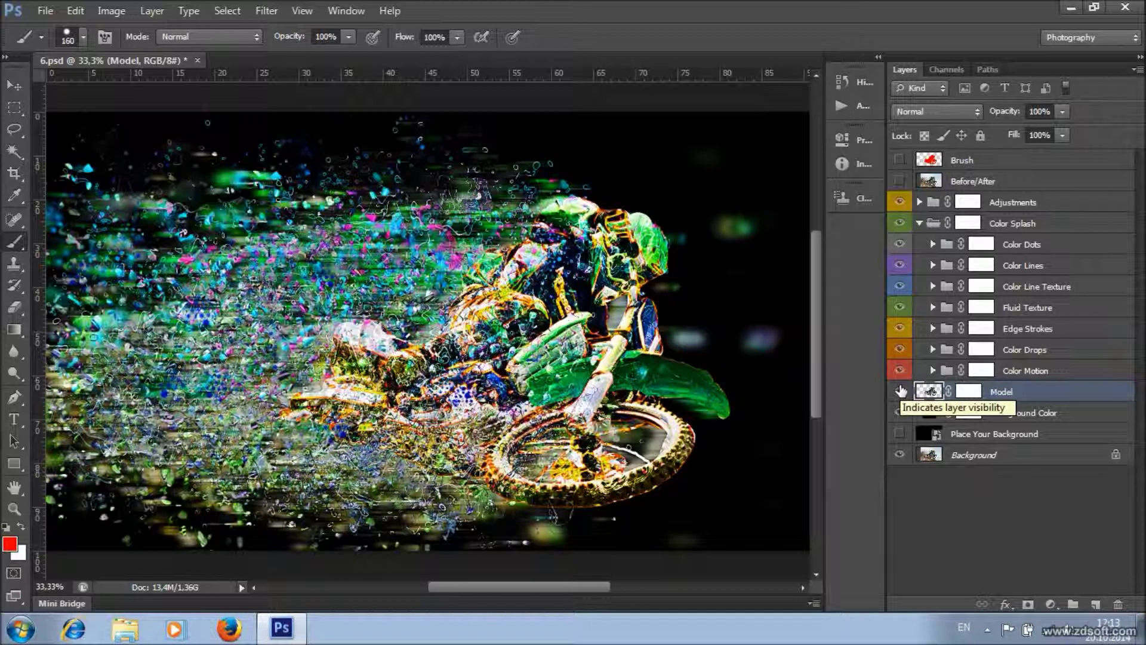
- Brush black with a soft 191 px brush on the Model layer's mask to hide the motorcycle's rear
{"action": "left_click", "coordinate": [969, 392]}
{"action": "key", "text": "d"}
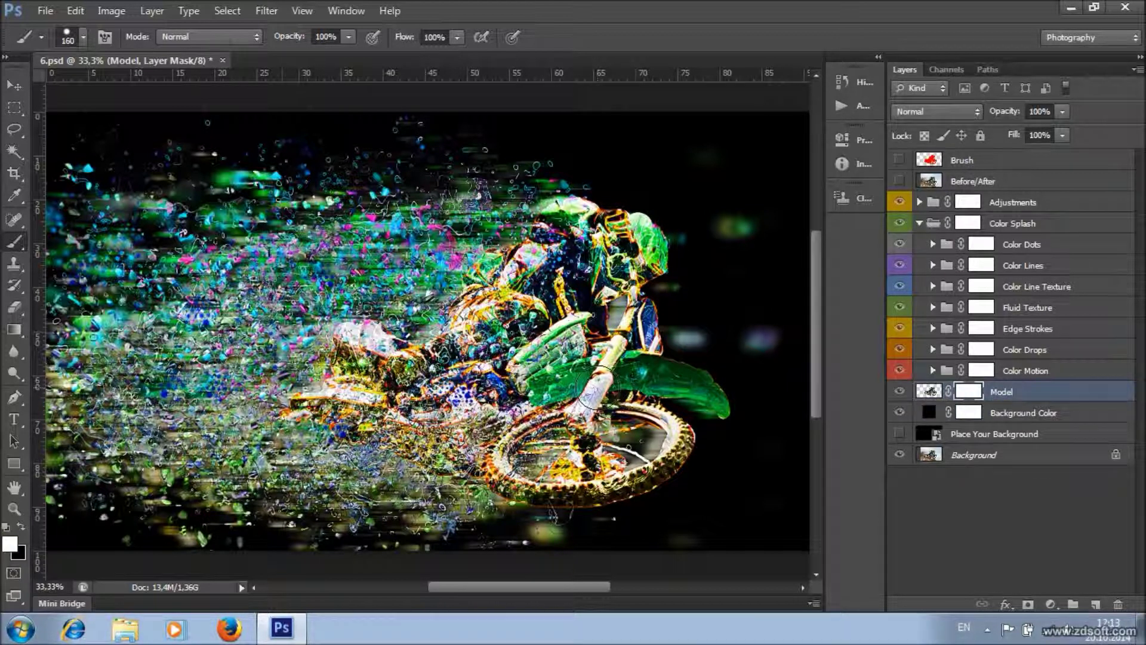
{"action": "key", "text": "x"}
{"action": "right_click", "coordinate": [397, 284]}
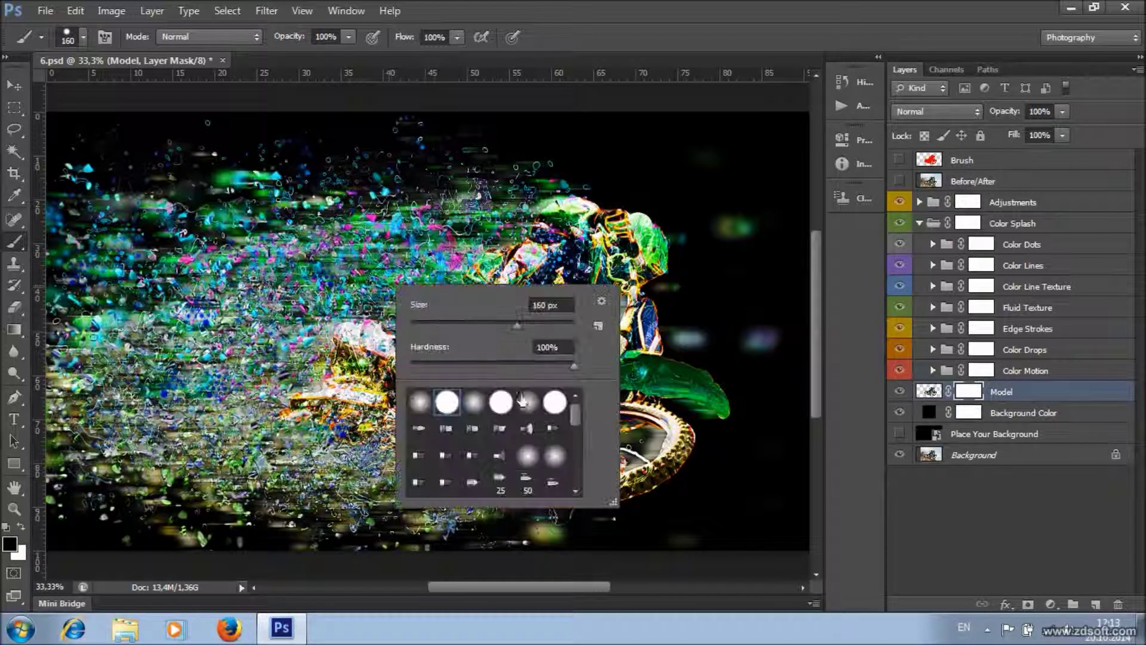
{"action": "left_click_drag", "start_coordinate": [517, 326], "coordinate": [524, 326]}
{"action": "key", "text": "Return"}
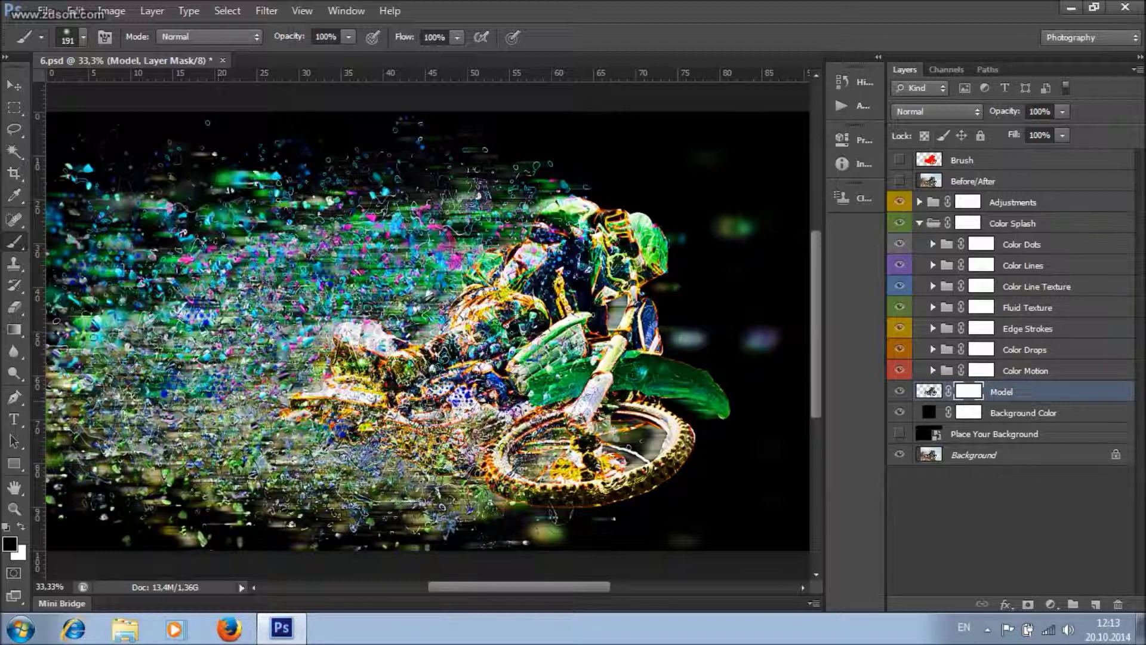
{"action": "right_click", "coordinate": [352, 299]}
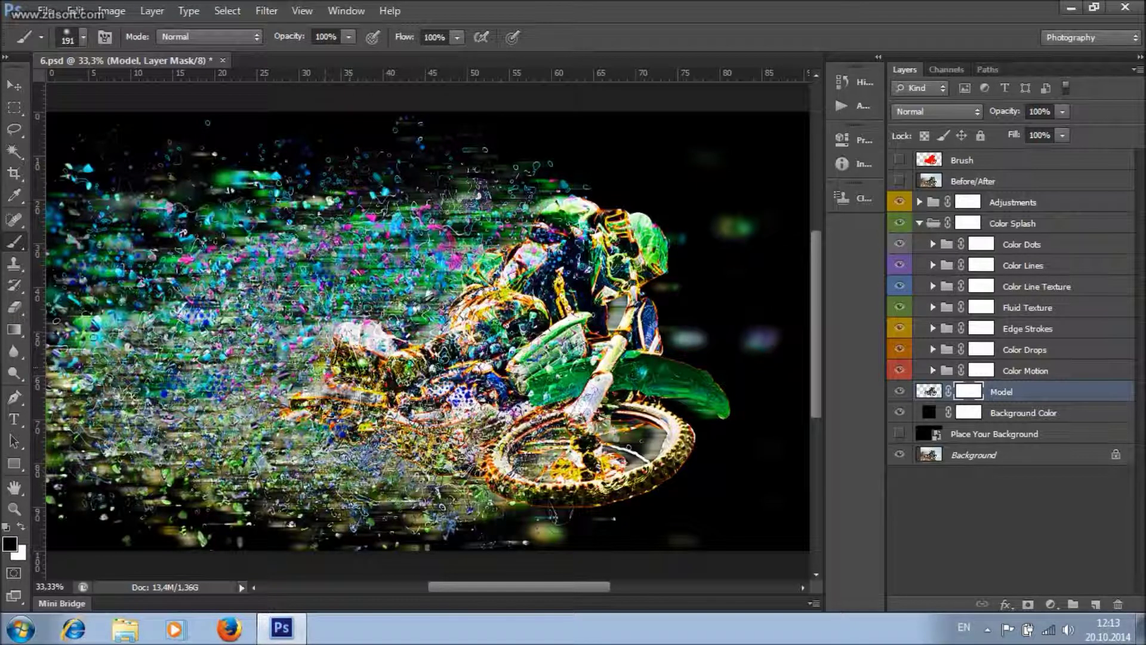
{"action": "mouse_move", "coordinate": [311, 412]}
{"action": "left_mouse_down"}
{"action": "mouse_move", "coordinate": [358, 417]}
{"action": "mouse_move", "coordinate": [412, 368]}
{"action": "mouse_move", "coordinate": [448, 361]}
{"action": "mouse_move", "coordinate": [460, 418]}
{"action": "mouse_move", "coordinate": [448, 441]}
{"action": "mouse_move", "coordinate": [406, 435]}
{"action": "mouse_move", "coordinate": [359, 352]}
{"action": "mouse_move", "coordinate": [496, 311]}
{"action": "mouse_move", "coordinate": [525, 334]}
{"action": "mouse_move", "coordinate": [343, 332]}
{"action": "mouse_move", "coordinate": [358, 370]}
{"action": "mouse_move", "coordinate": [337, 418]}
{"action": "mouse_move", "coordinate": [505, 432]}
{"action": "mouse_move", "coordinate": [350, 397]}
{"action": "mouse_move", "coordinate": [337, 406]}
{"action": "mouse_move", "coordinate": [401, 358]}
{"action": "left_mouse_up"}
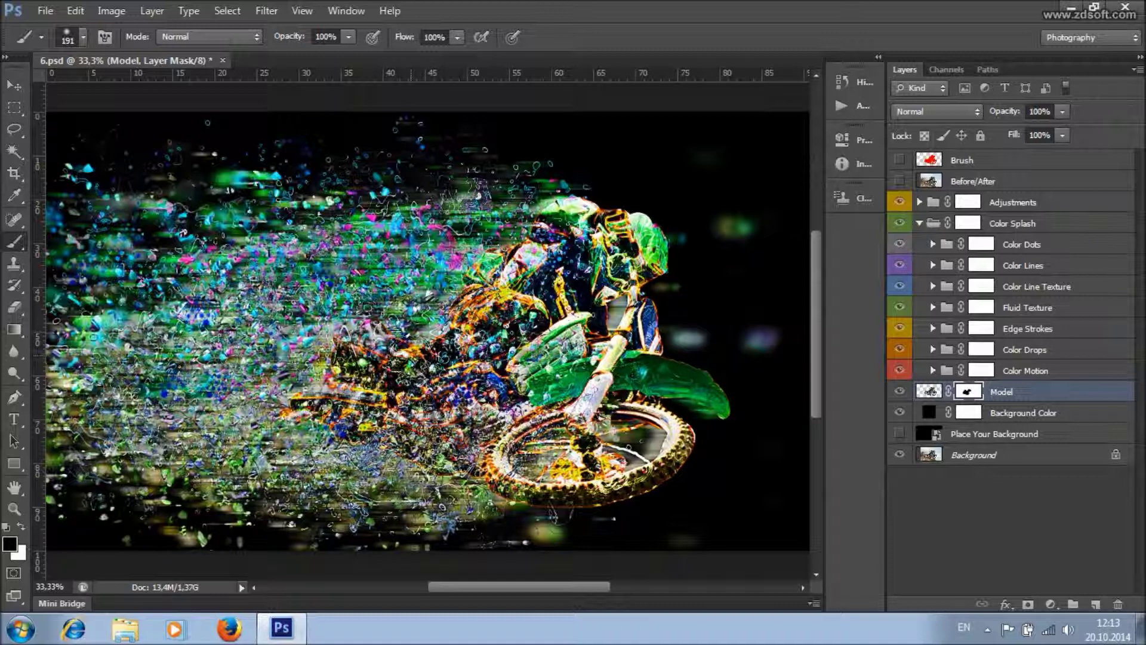
- Brush black over the motorcycle's rear on the Edge Strokes, Fluid Texture and Color Line Texture masks, and collapse the Color Splash group
{"action": "left_click", "coordinate": [983, 330]}
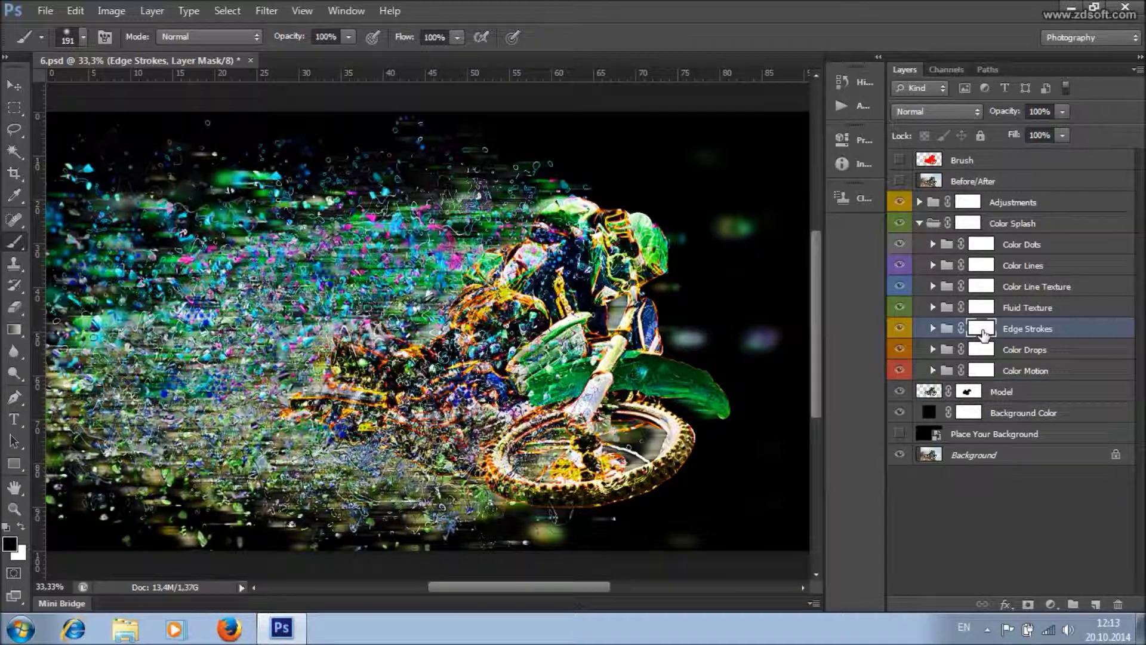
{"action": "mouse_move", "coordinate": [344, 418]}
{"action": "left_mouse_down"}
{"action": "mouse_move", "coordinate": [334, 403]}
{"action": "mouse_move", "coordinate": [382, 406]}
{"action": "mouse_move", "coordinate": [388, 358]}
{"action": "mouse_move", "coordinate": [441, 400]}
{"action": "mouse_move", "coordinate": [477, 364]}
{"action": "mouse_move", "coordinate": [472, 317]}
{"action": "left_mouse_up"}
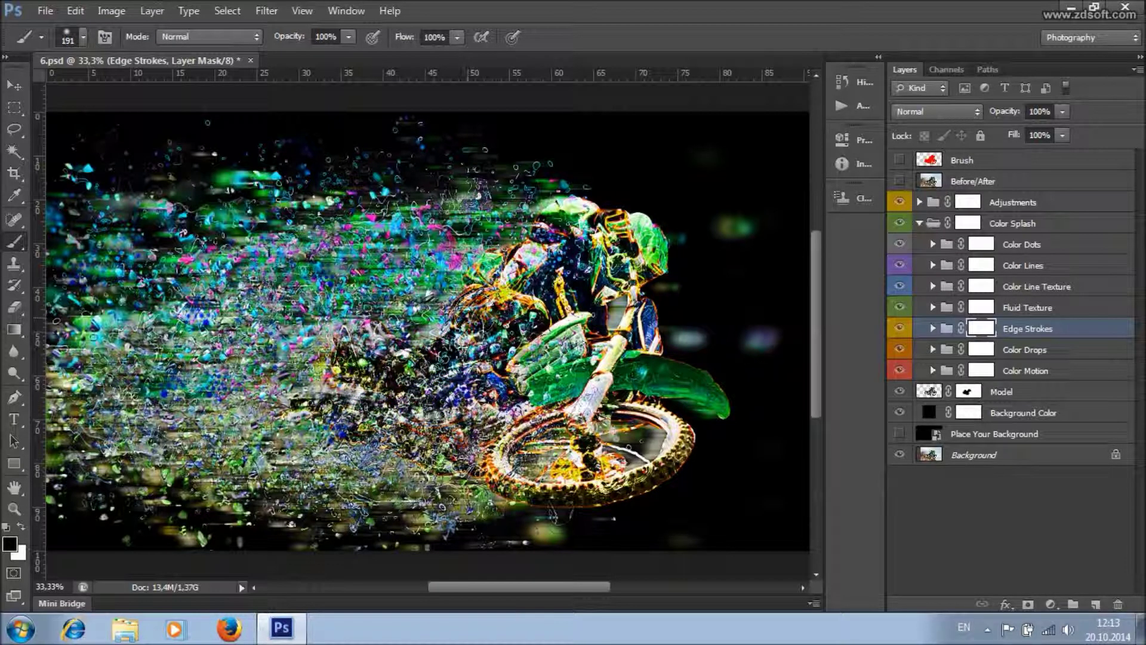
{"action": "left_click", "coordinate": [981, 307]}
{"action": "mouse_move", "coordinate": [287, 412]}
{"action": "left_mouse_down"}
{"action": "mouse_move", "coordinate": [335, 406]}
{"action": "mouse_move", "coordinate": [358, 370]}
{"action": "mouse_move", "coordinate": [418, 394]}
{"action": "mouse_move", "coordinate": [465, 383]}
{"action": "left_mouse_up"}
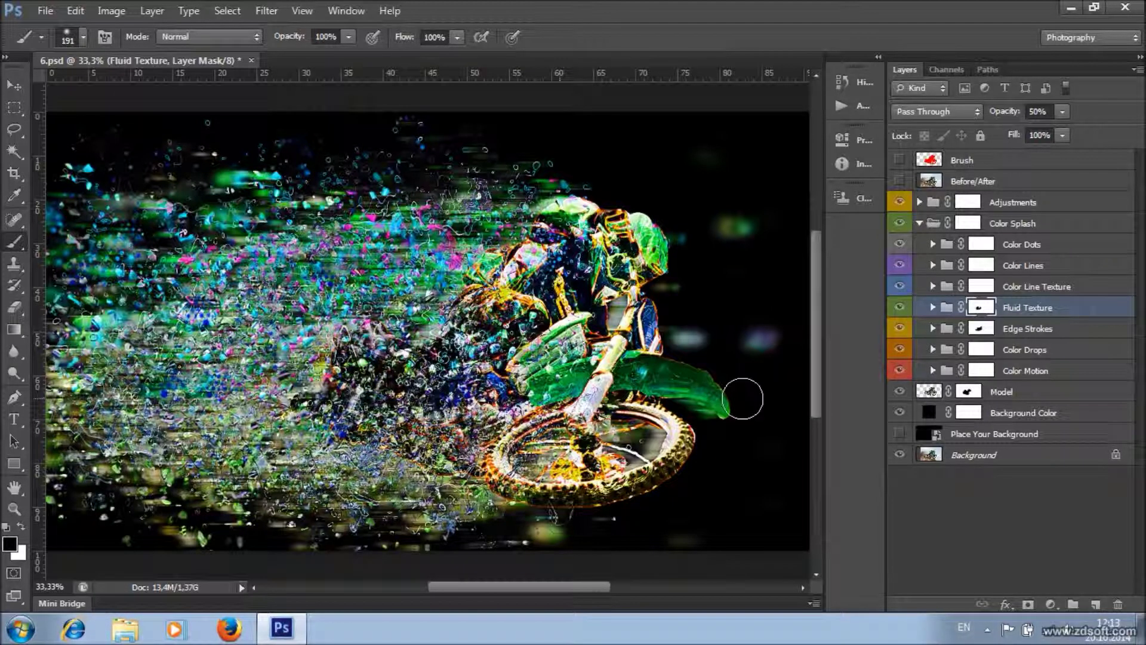
{"action": "left_click", "coordinate": [980, 286]}
{"action": "mouse_move", "coordinate": [315, 406]}
{"action": "left_mouse_down"}
{"action": "mouse_move", "coordinate": [442, 376]}
{"action": "mouse_move", "coordinate": [442, 424]}
{"action": "left_mouse_up"}
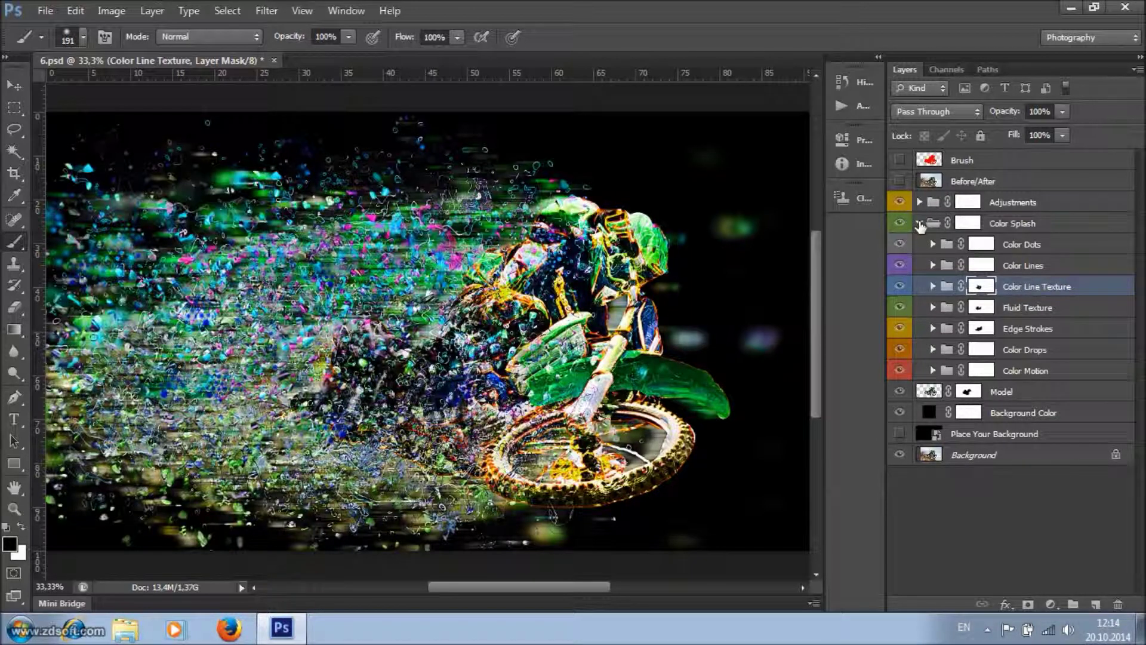
{"action": "left_click", "coordinate": [920, 225]}
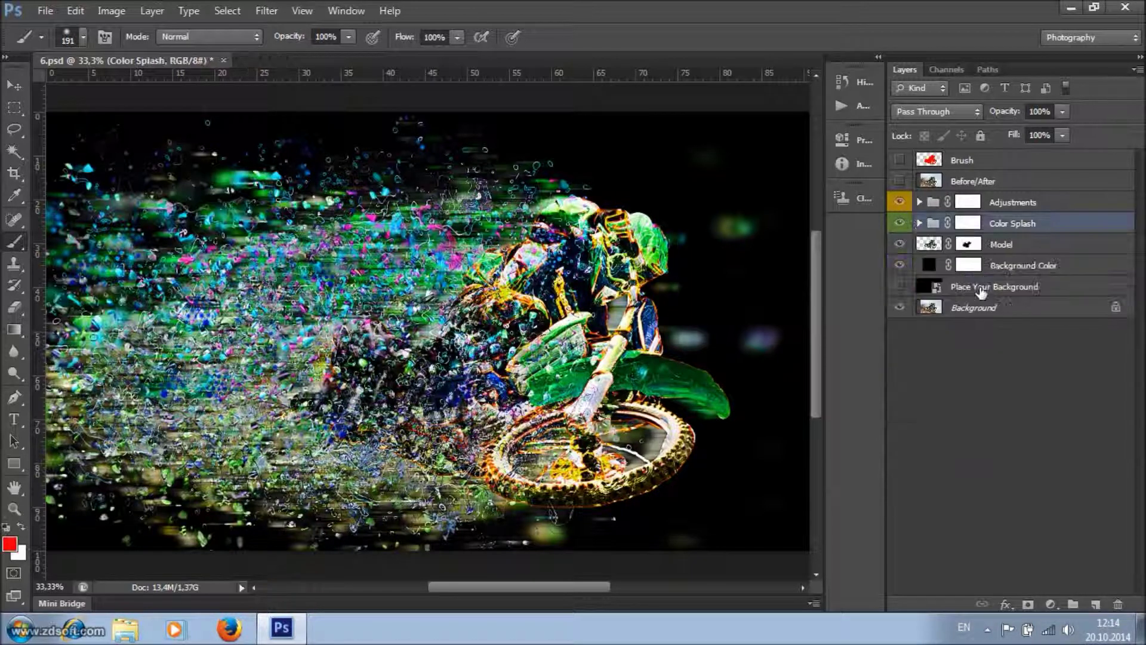
- Try dark red 542121 and green 00ff24 for the Background Color fill layer, and set its colour to 000001
{"action": "left_click", "coordinate": [1089, 270]}
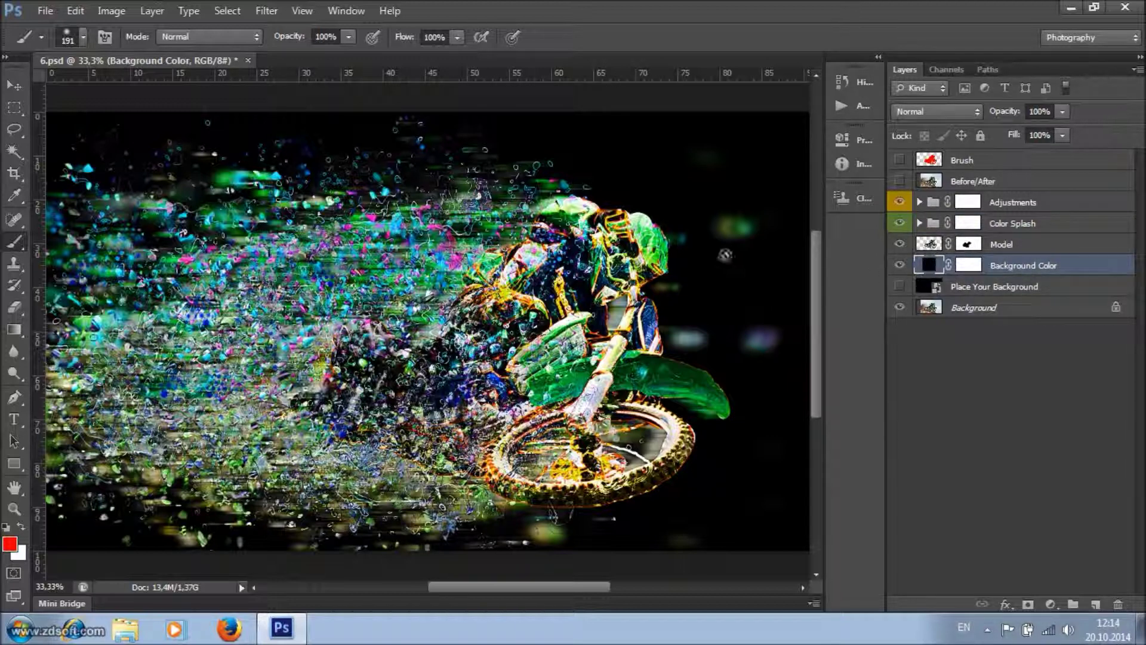
{"action": "double_click", "coordinate": [929, 266]}
{"action": "left_click", "coordinate": [883, 317]}
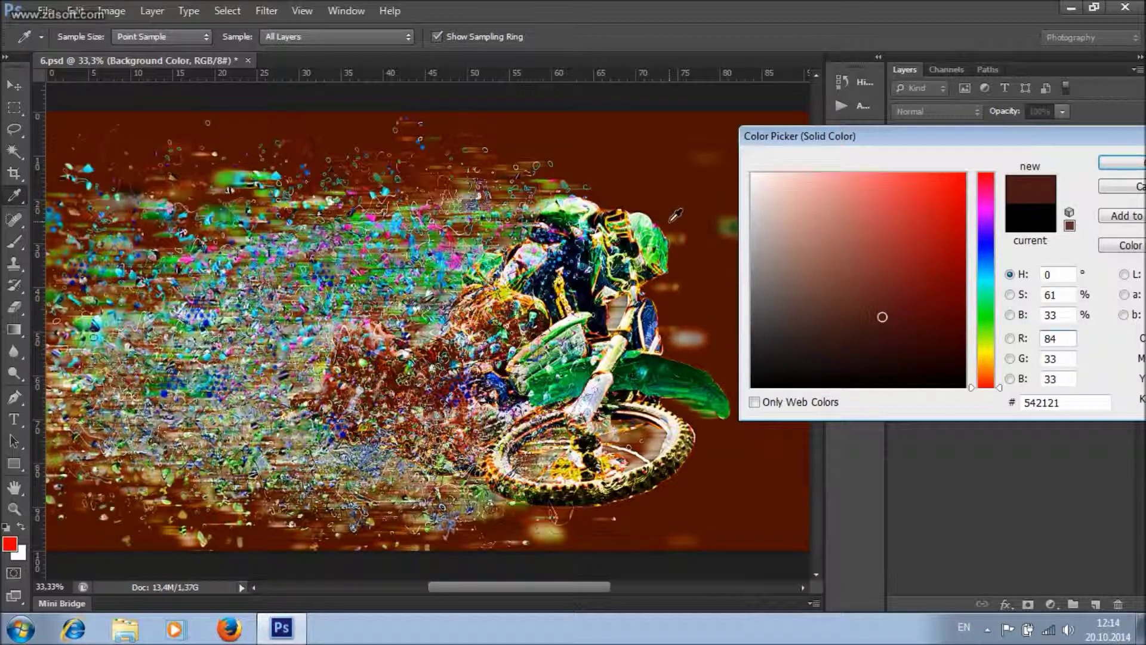
{"action": "left_click", "coordinate": [659, 250]}
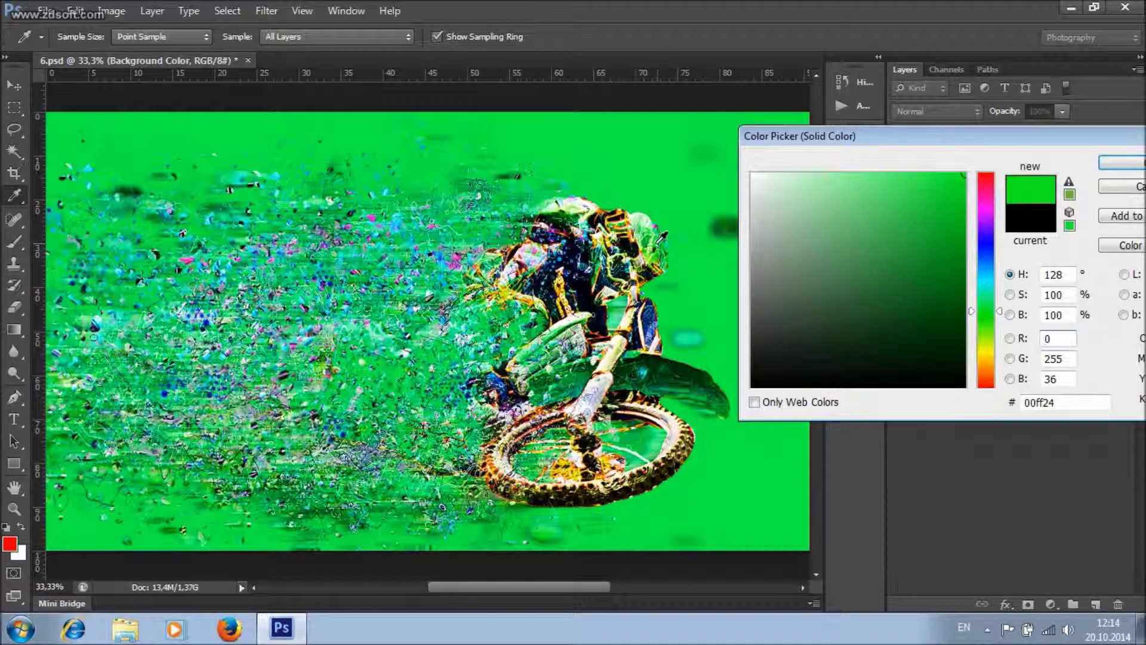
{"action": "left_click", "coordinate": [627, 270]}
{"action": "left_click", "coordinate": [577, 284]}
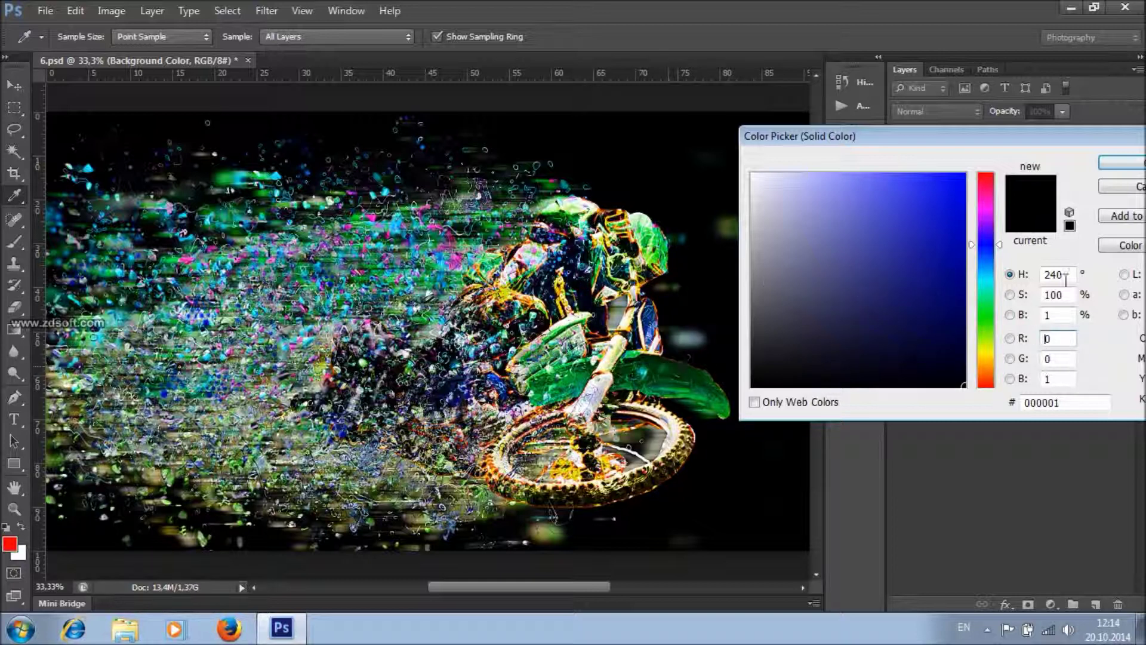
{"action": "left_click", "coordinate": [1122, 162]}
- Show the Place Your Background layer, hide Background Color, and open the smart object's contents for editing
{"action": "left_click", "coordinate": [1052, 292]}
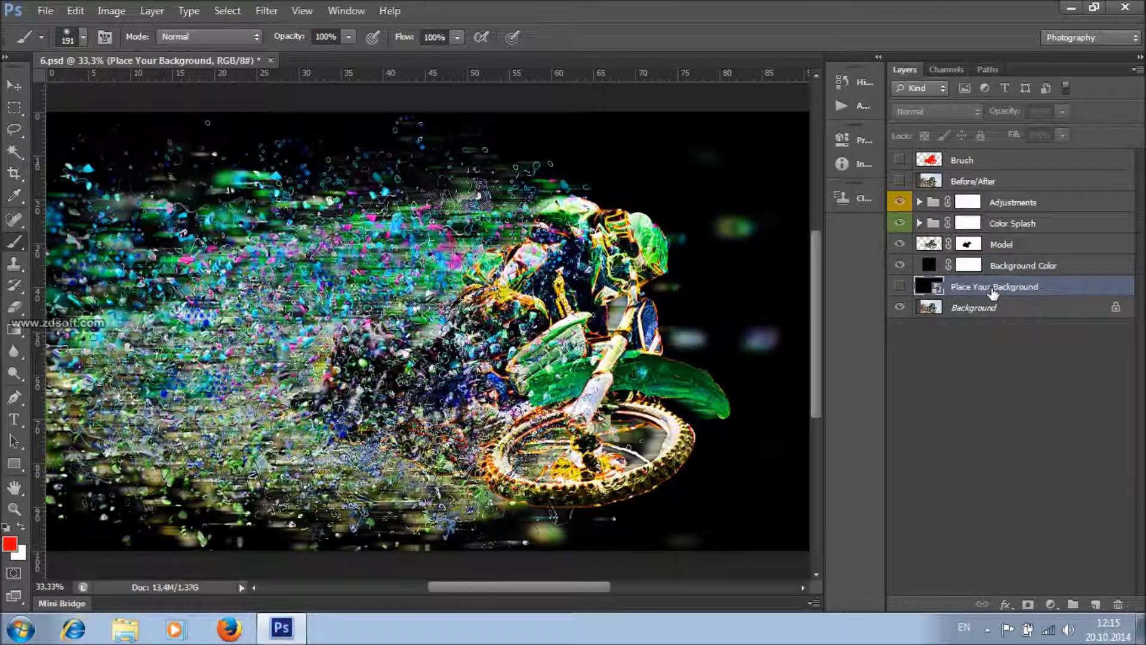
{"action": "left_click", "coordinate": [899, 291]}
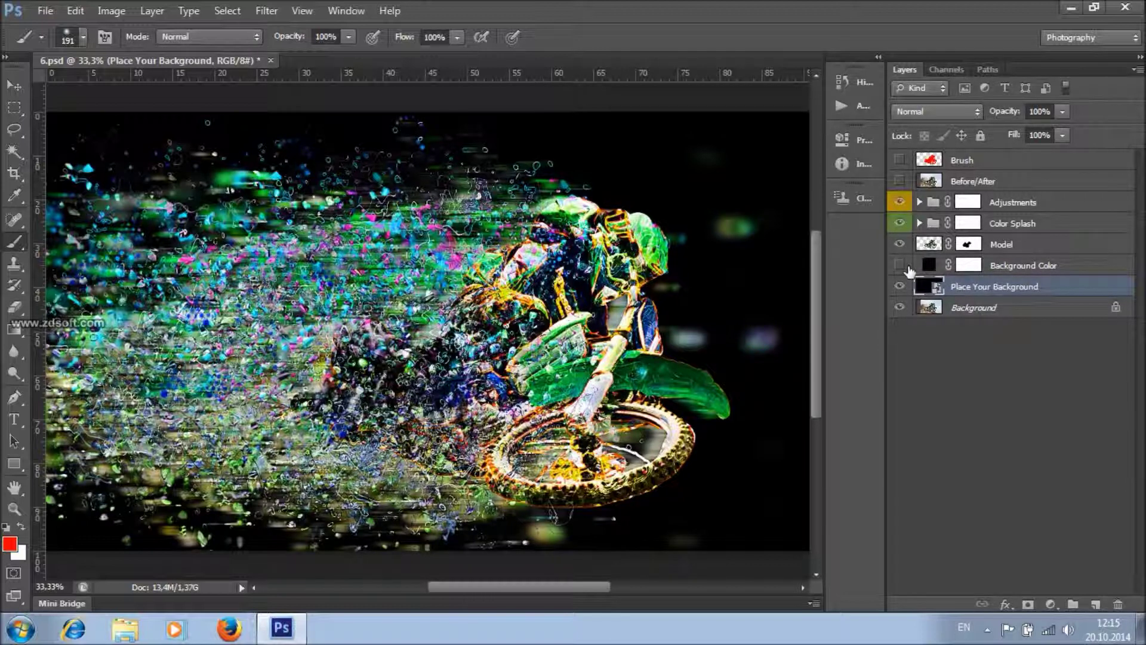
{"action": "double_click", "coordinate": [937, 289]}
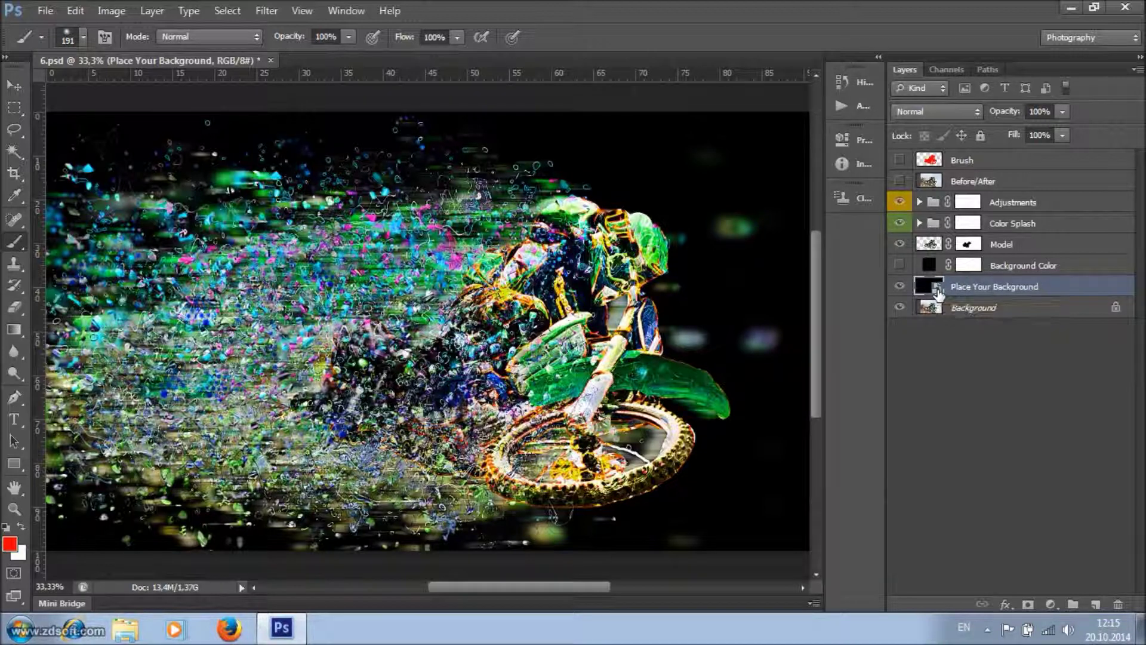
{"action": "left_click", "coordinate": [694, 272]}
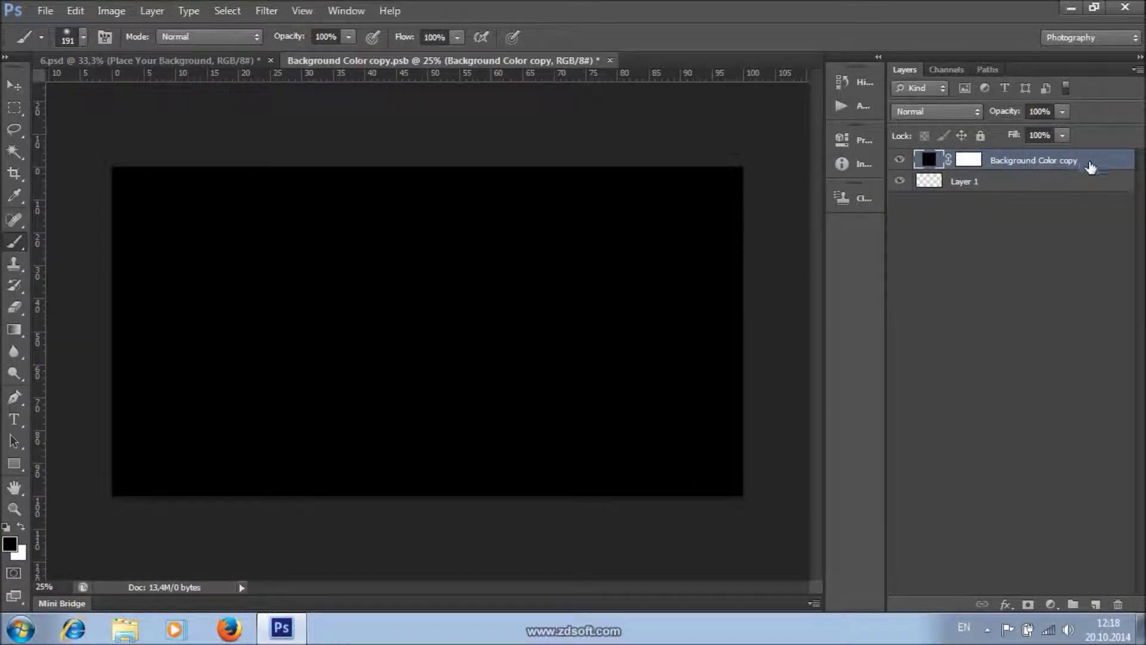
- Delete the Background Color copy layer inside the smart object
{"action": "right_click", "coordinate": [1095, 163]}
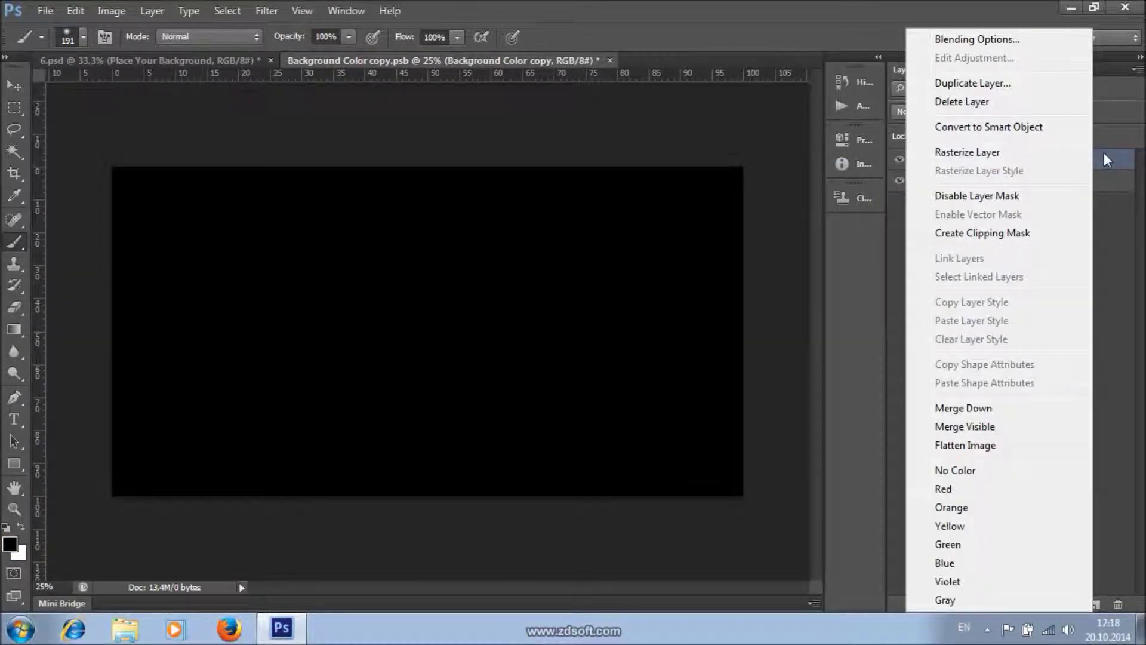
{"action": "left_click", "coordinate": [949, 102]}
{"action": "left_click", "coordinate": [540, 240]}
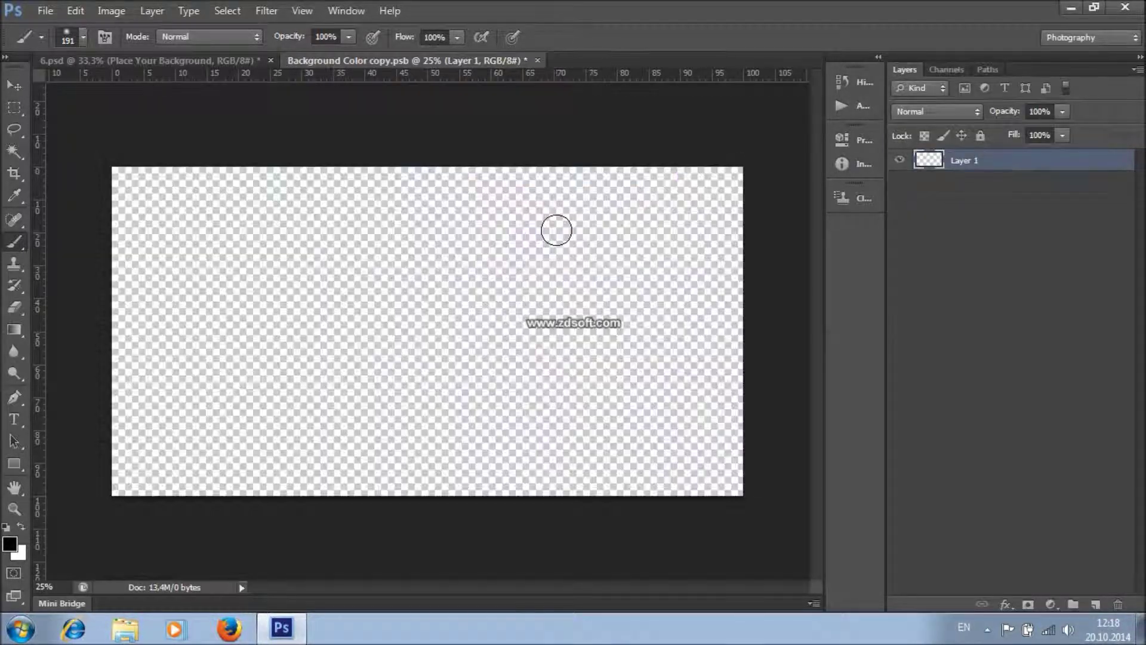
- Place the Background JPEG image from the Desktop into the smart object document
{"action": "left_click", "coordinate": [46, 11]}
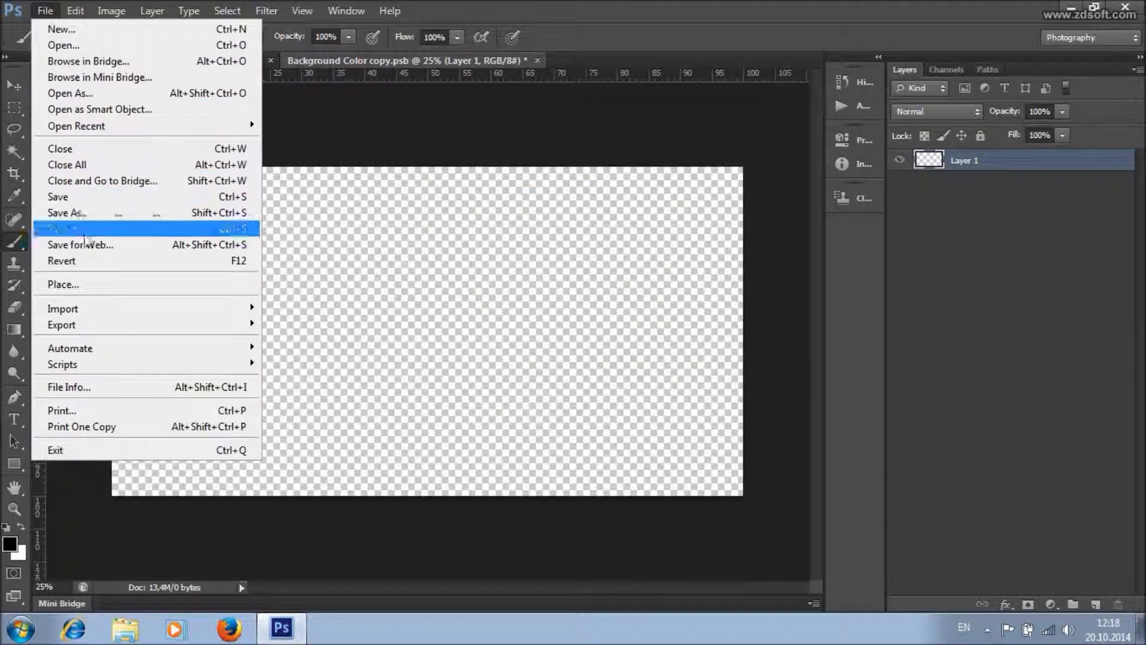
{"action": "left_click", "coordinate": [54, 284]}
{"action": "scroll", "coordinate": [807, 391], "scroll_direction": "down", "scroll_amount": 5}
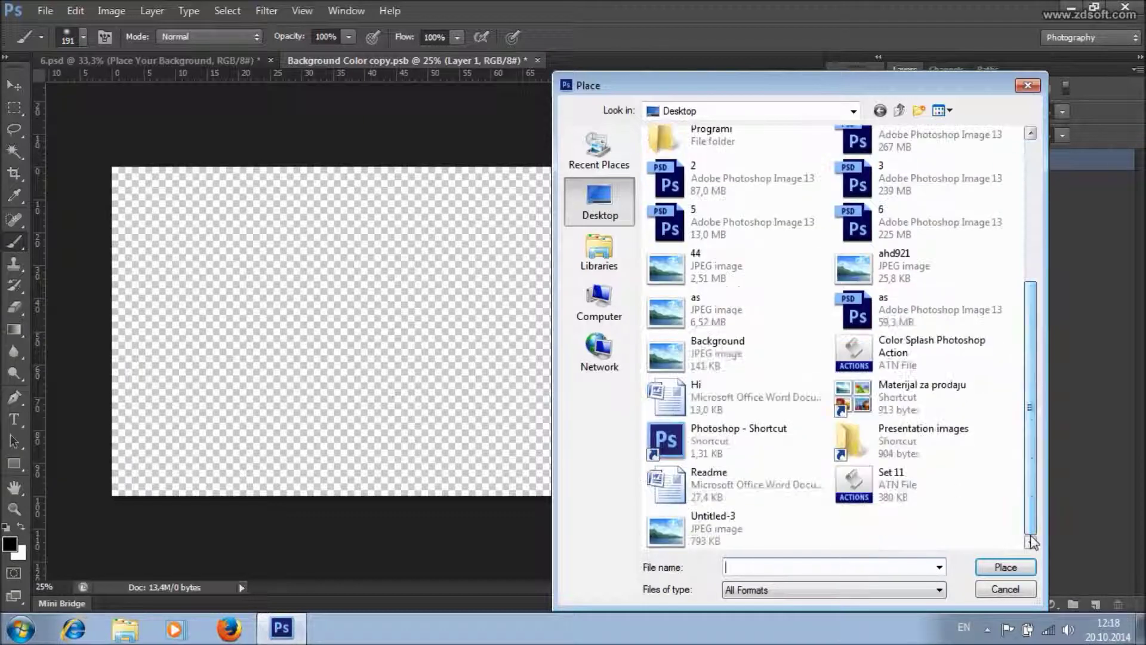
{"action": "left_click", "coordinate": [736, 355]}
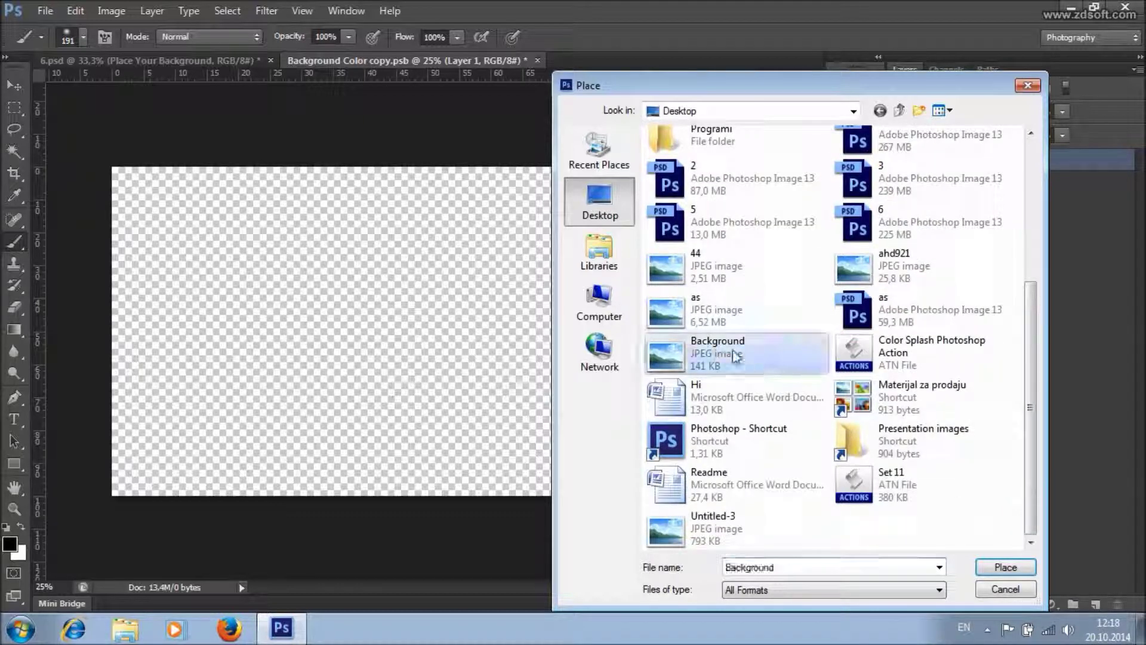
{"action": "left_click", "coordinate": [1005, 567]}
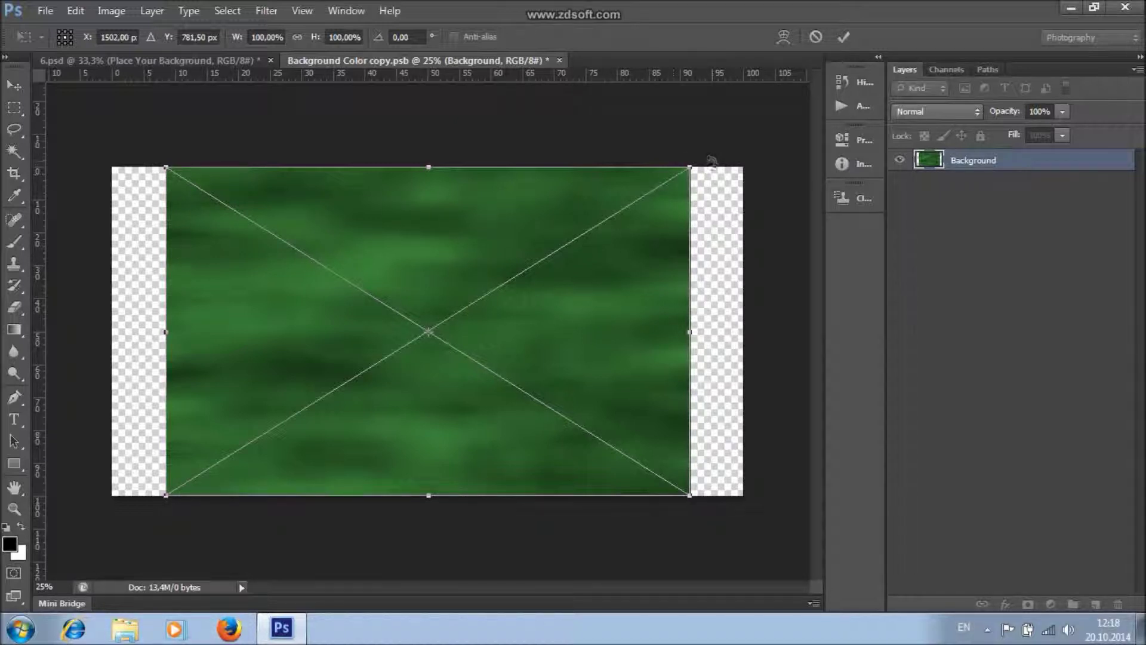
- Scale the placed green background image to about 122% so it covers the whole canvas, and commit the transform
{"action": "left_click_drag", "start_coordinate": [694, 162], "coordinate": [747, 130]}
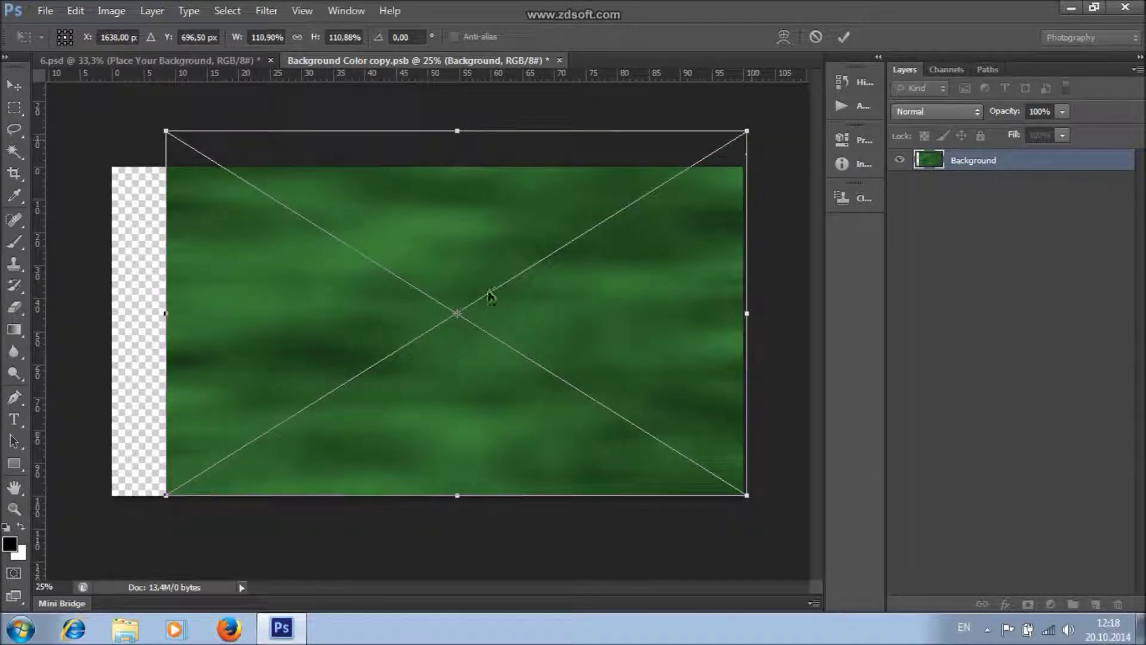
{"action": "left_click_drag", "start_coordinate": [164, 495], "coordinate": [105, 532]}
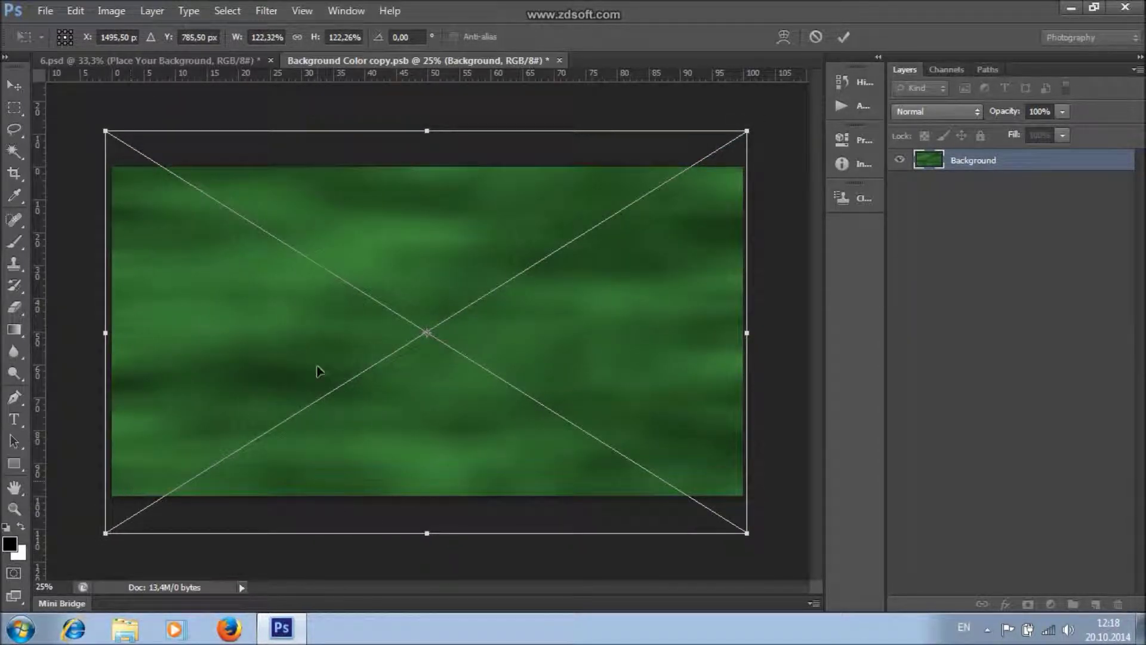
{"action": "left_click", "coordinate": [844, 37]}
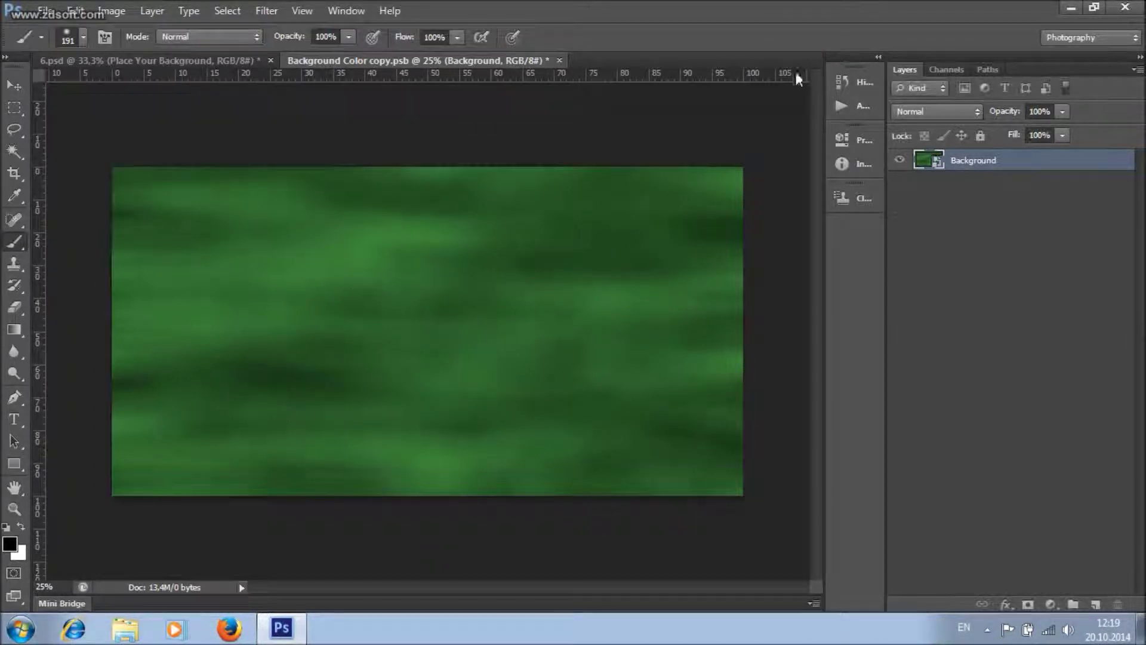
- Save the edited smart object contents and return to the 6.psd document
{"action": "left_click", "coordinate": [44, 10]}
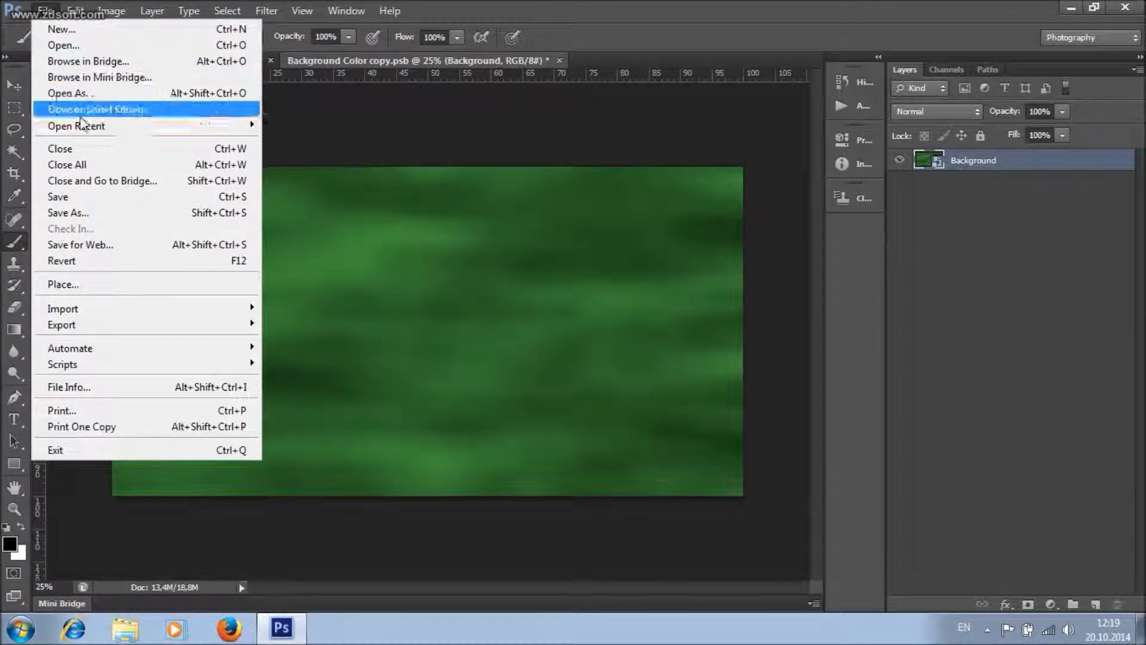
{"action": "left_click", "coordinate": [83, 196]}
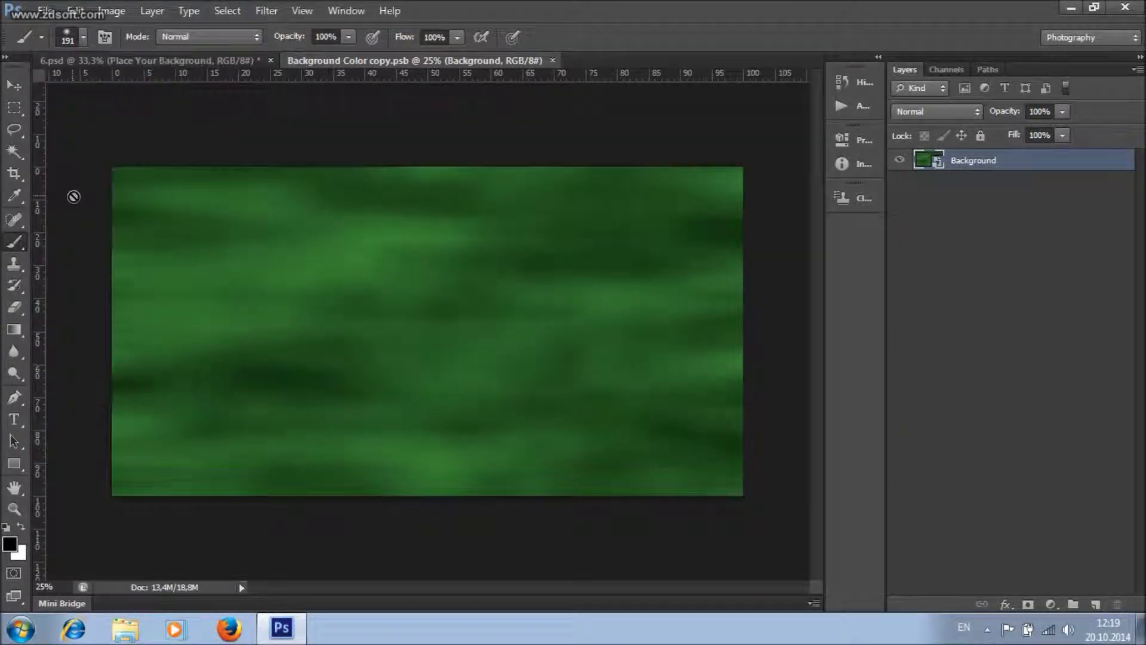
{"action": "left_click", "coordinate": [214, 58]}
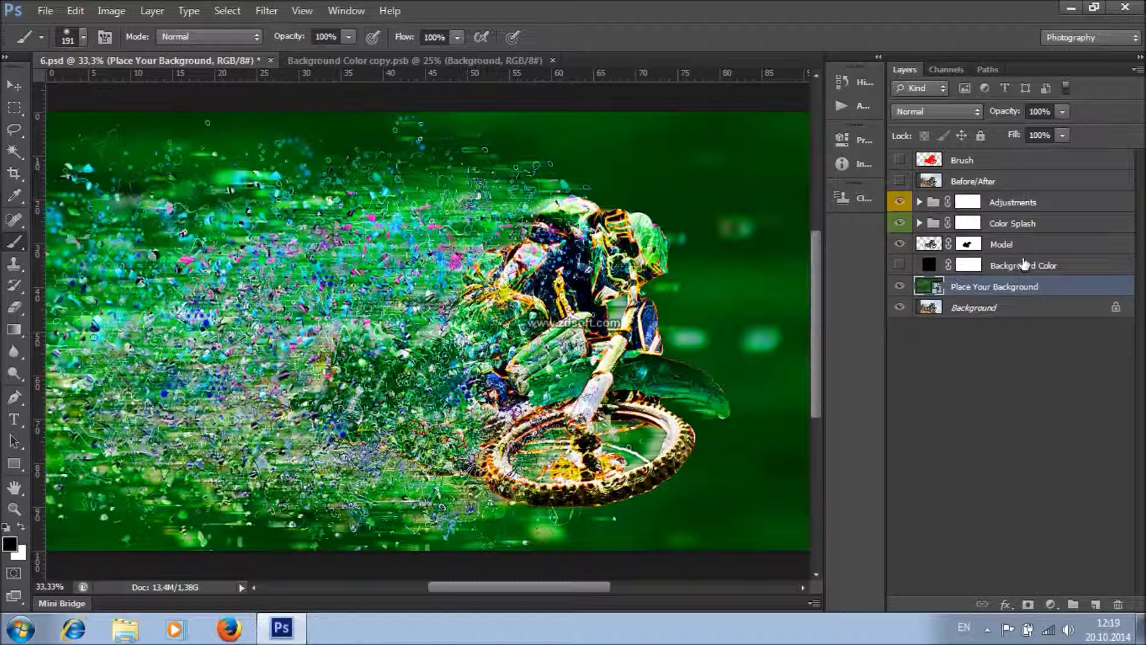
- Move the Place Your Background layer above the shown Background Color layer and set its opacity to 54%
{"action": "left_click_drag", "start_coordinate": [1048, 283], "coordinate": [1048, 262]}
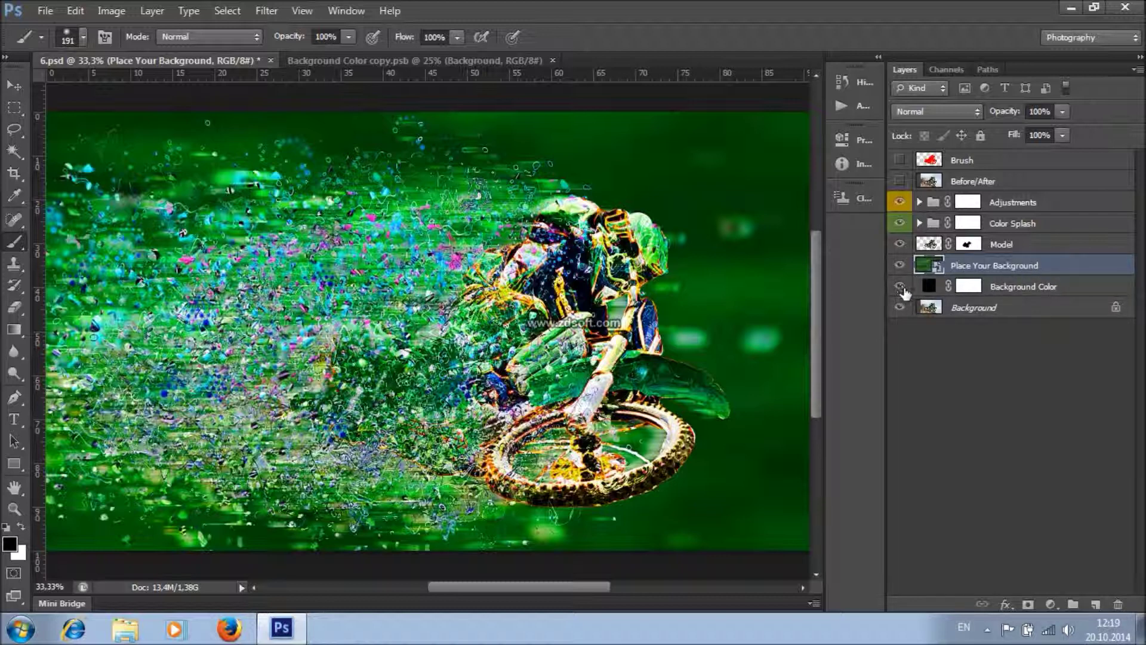
{"action": "left_click", "coordinate": [1062, 111]}
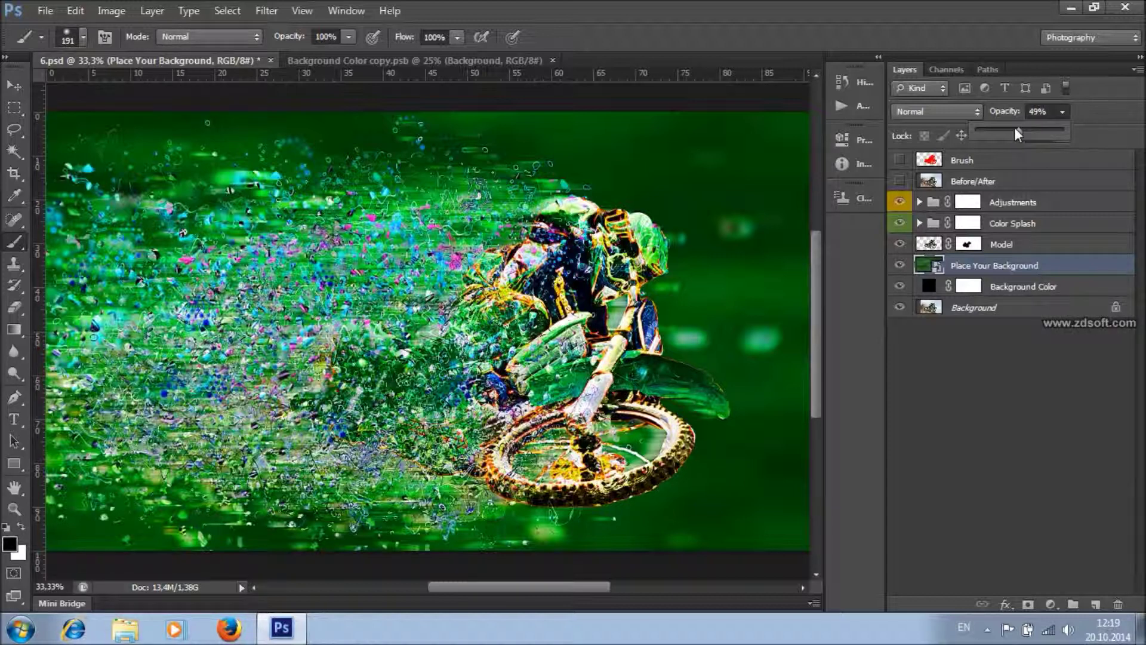
{"action": "mouse_move", "coordinate": [1001, 128]}
{"action": "left_mouse_down"}
{"action": "mouse_move", "coordinate": [973, 129]}
{"action": "mouse_move", "coordinate": [989, 137]}
{"action": "left_mouse_up"}
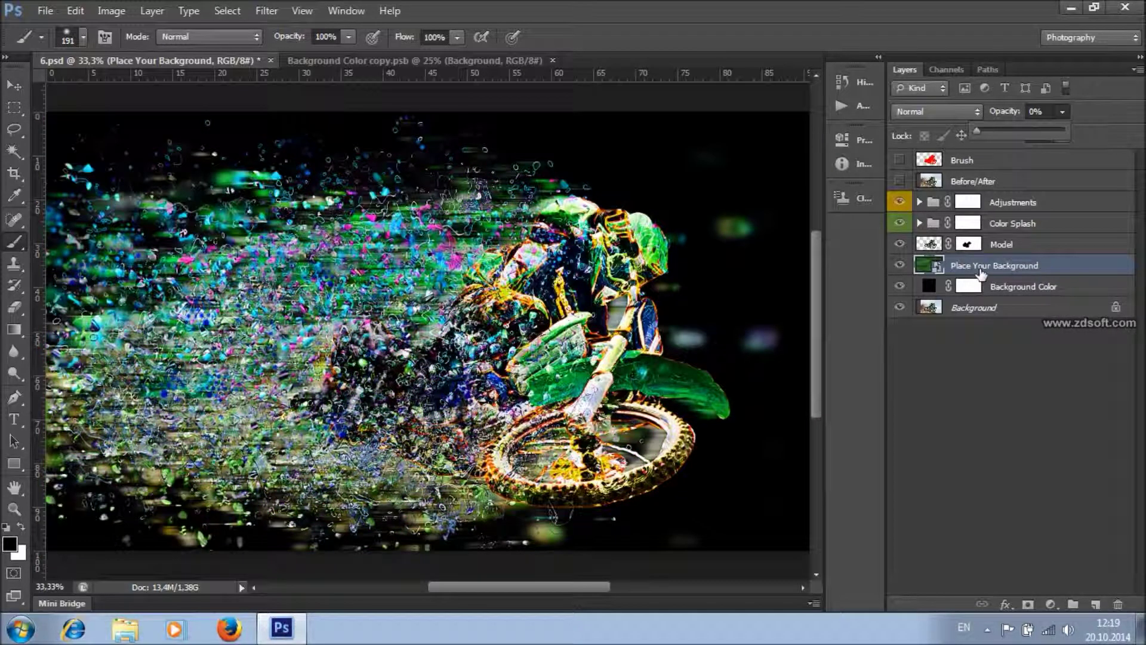
{"action": "left_click", "coordinate": [1024, 133]}
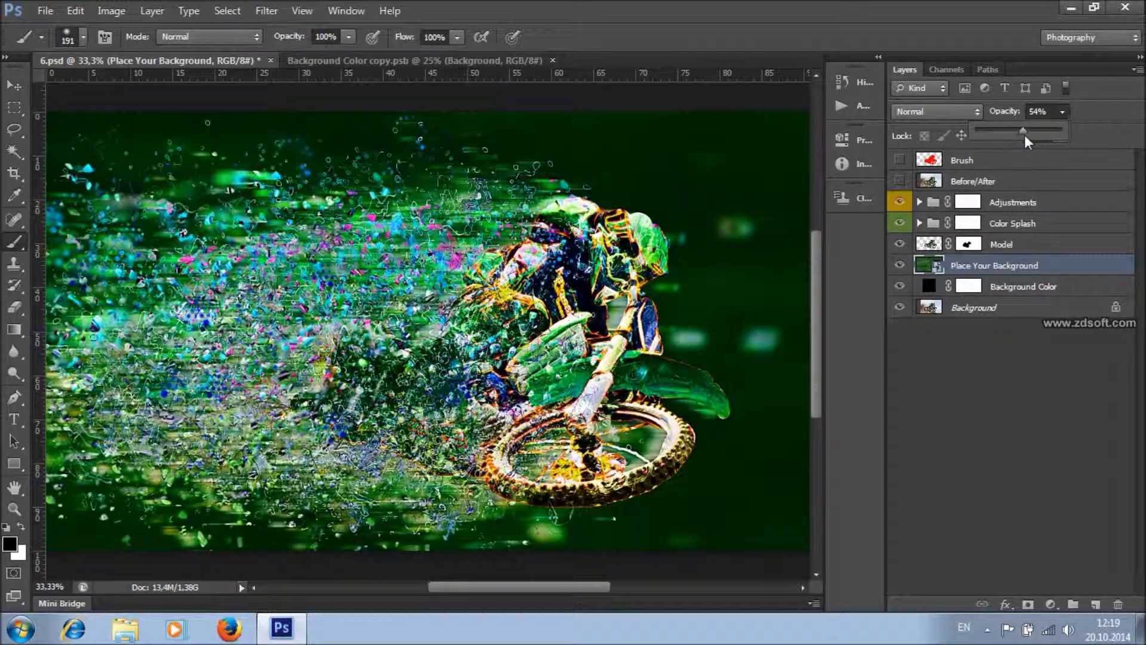
- Try the Soft Light blend mode on the Place Your Background layer, then restore Normal with the opacity at 79%
{"action": "left_click", "coordinate": [966, 114]}
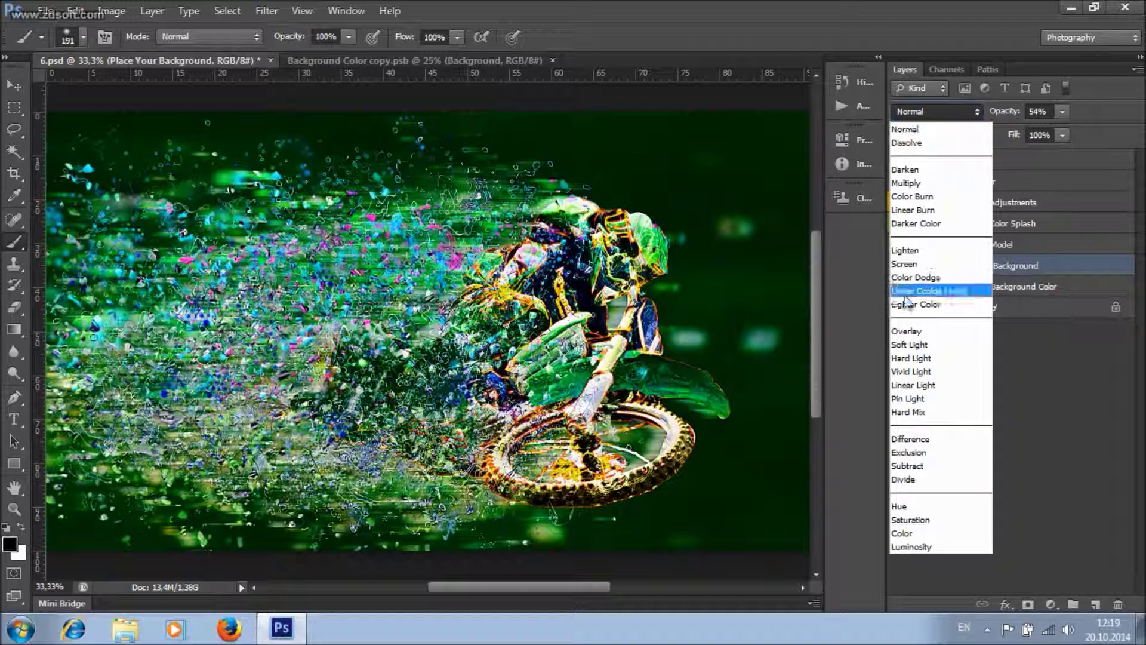
{"action": "left_click", "coordinate": [903, 345]}
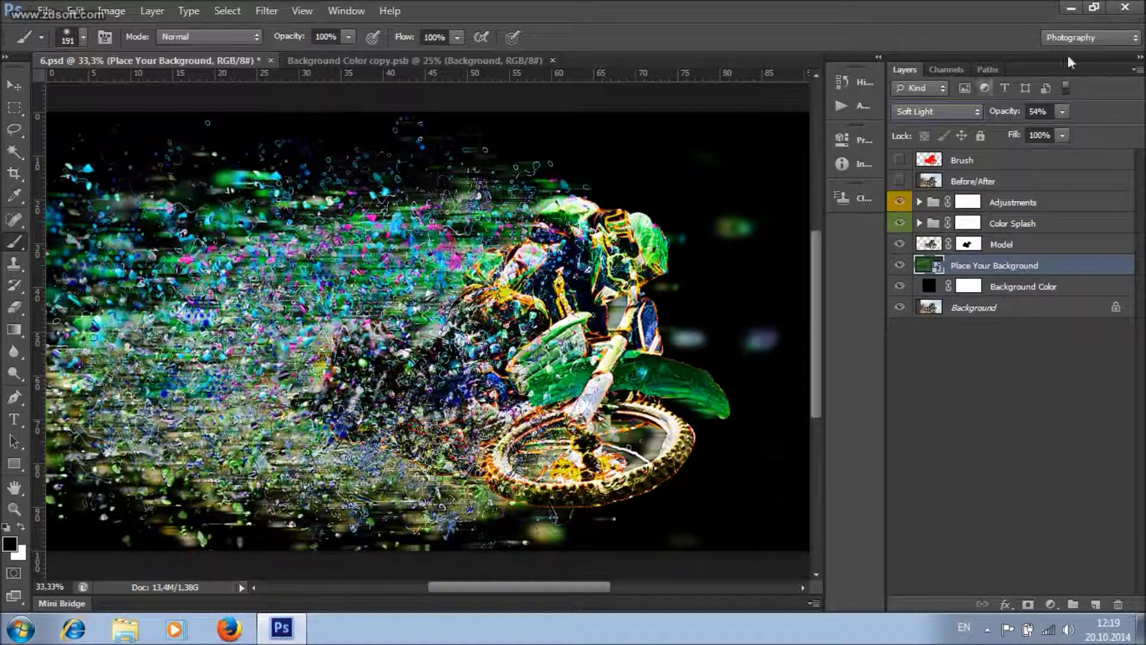
{"action": "left_click", "coordinate": [1063, 111]}
{"action": "left_click_drag", "start_coordinate": [1071, 129], "coordinate": [1084, 129]}
{"action": "left_click", "coordinate": [967, 112]}
{"action": "left_click", "coordinate": [952, 127]}
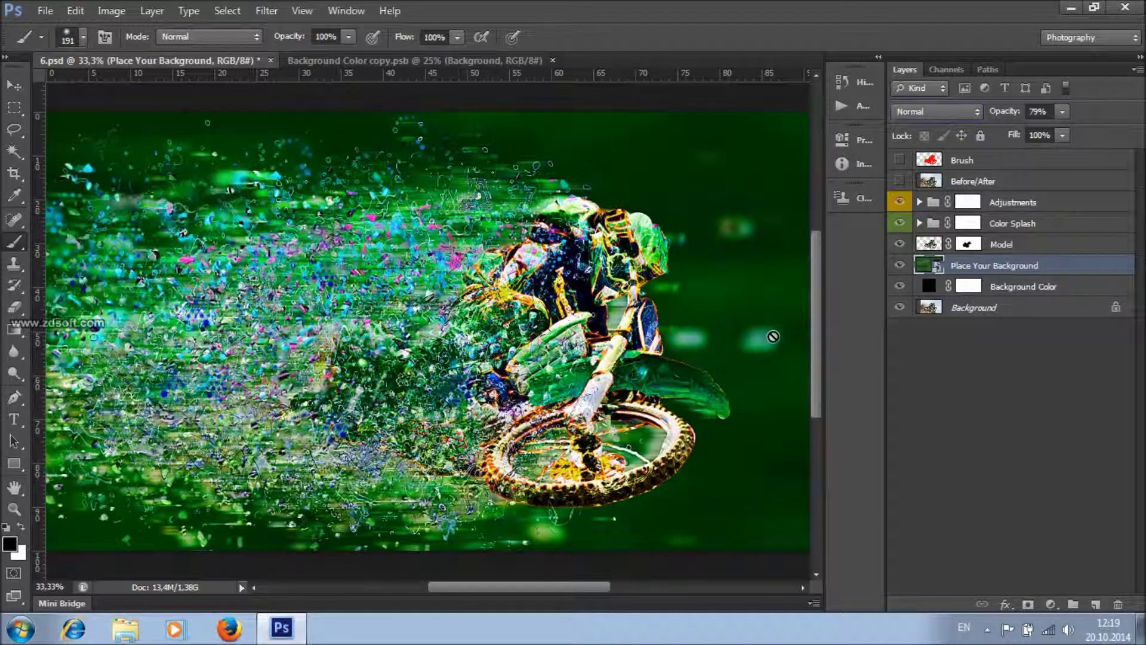
- Inspect the rider and motorcycle at 50% zoom and the whole composition at 25%
{"action": "left_click", "coordinate": [14, 508]}
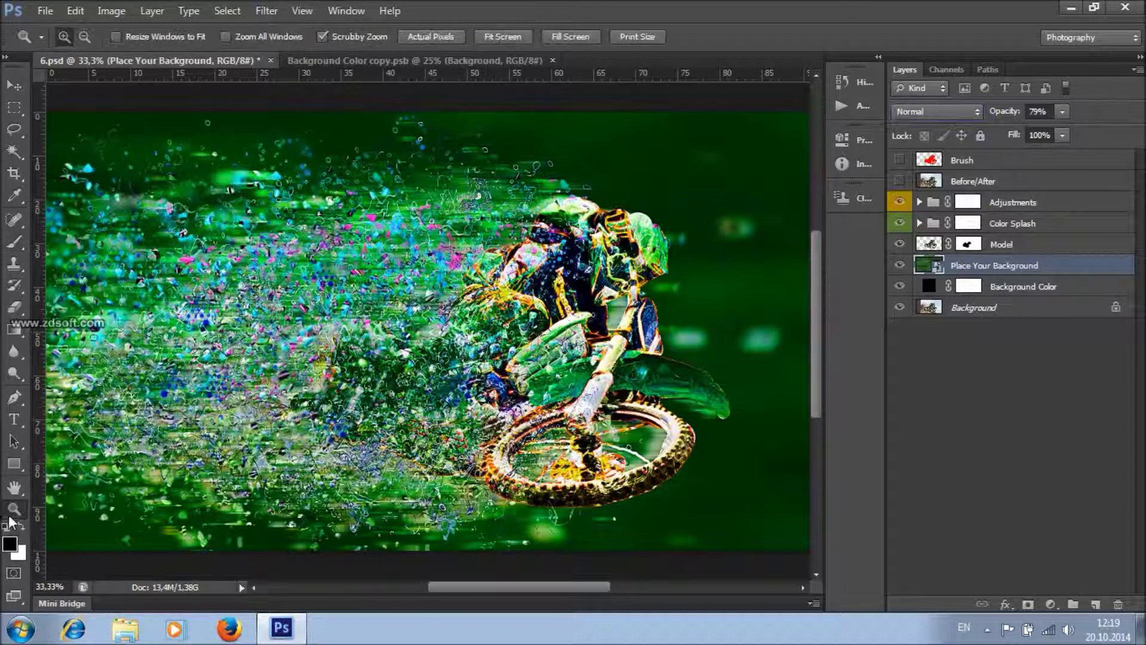
{"action": "left_click", "coordinate": [553, 386]}
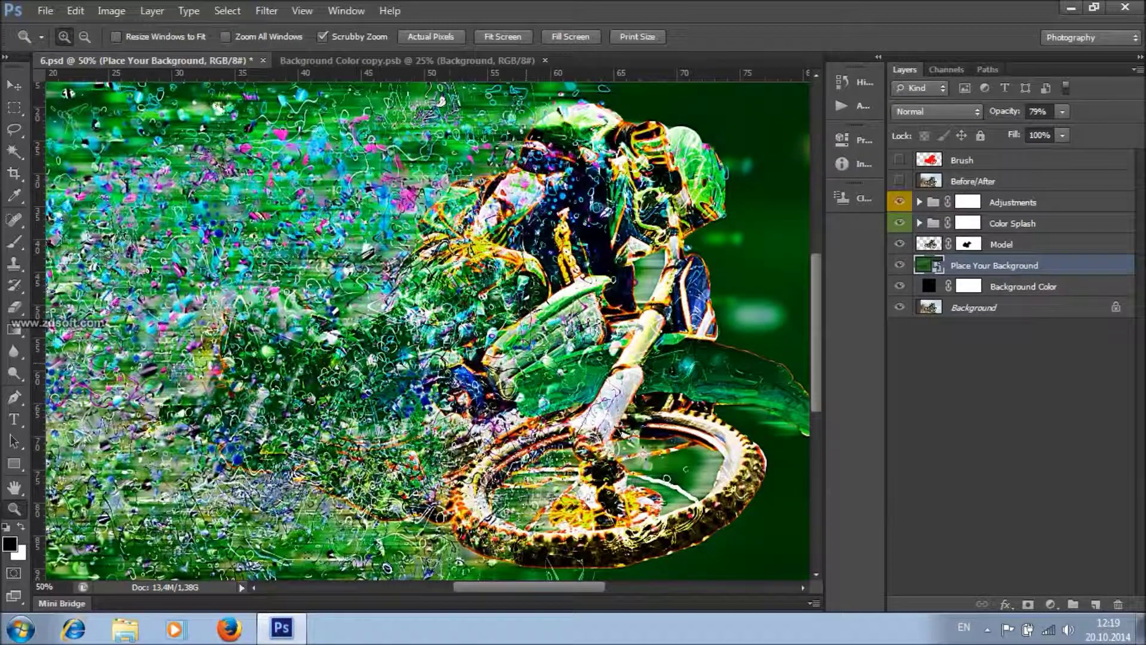
{"action": "left_click", "coordinate": [450, 255], "text": "alt"}
{"action": "left_click", "coordinate": [488, 313], "text": "alt"}
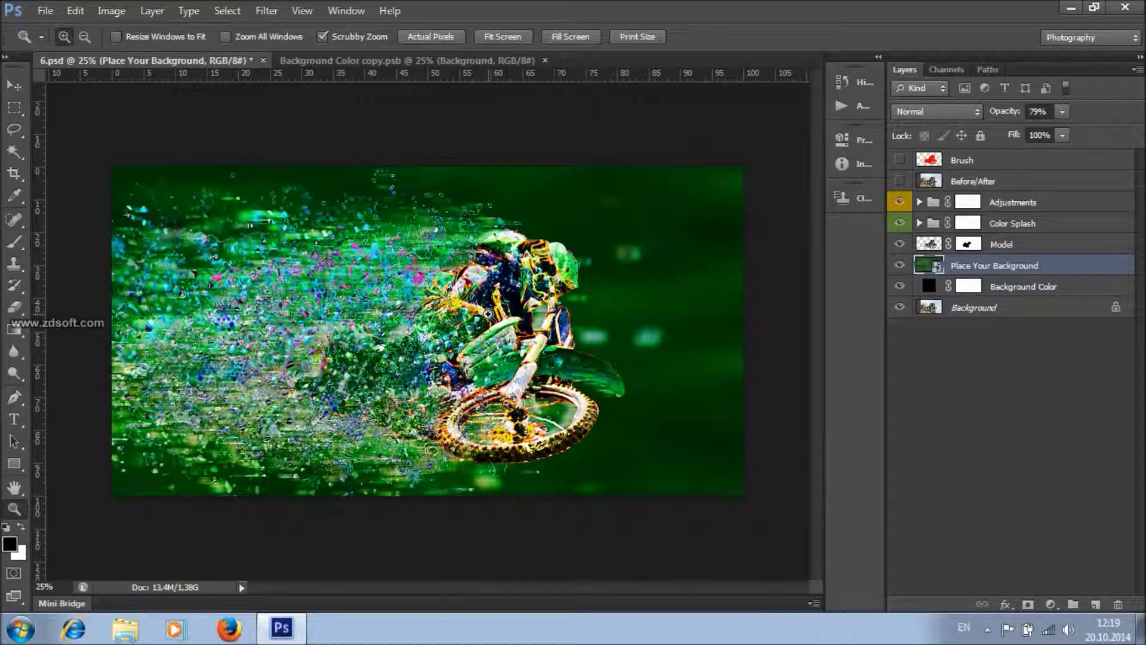